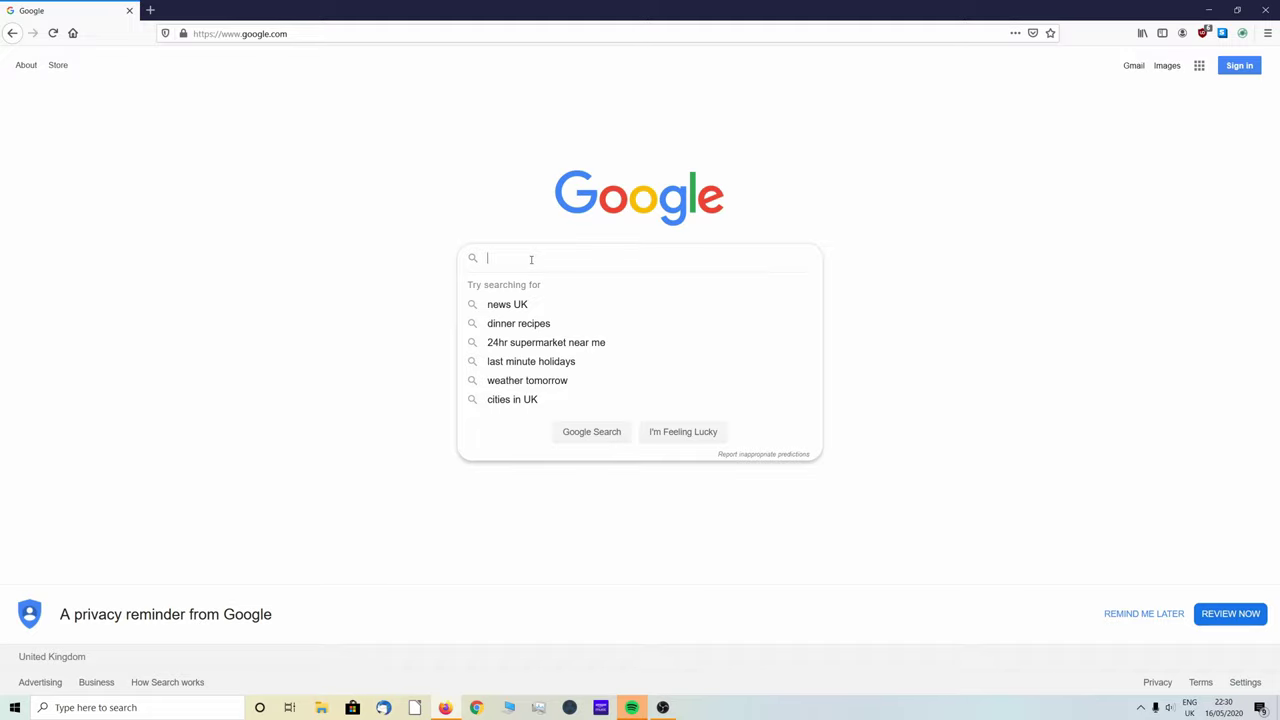
- Search Google for "cemu" and open the Cemu Emulator website
type("c")
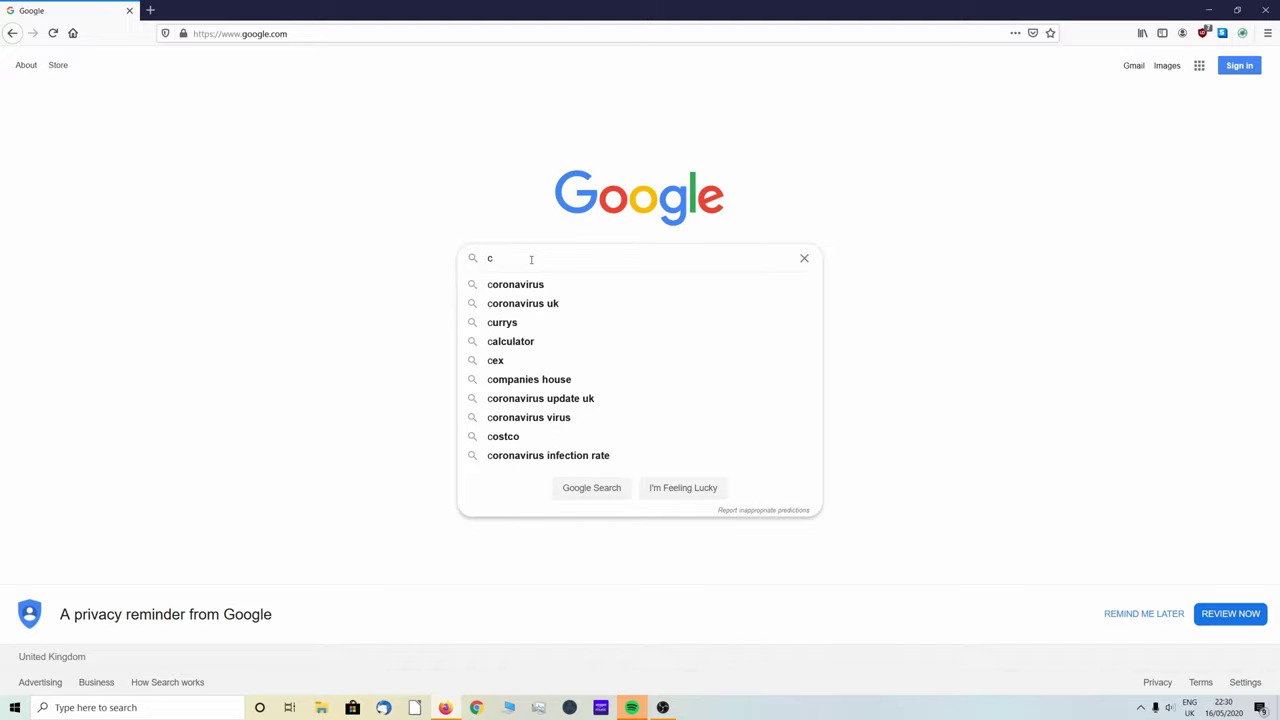
type("emu")
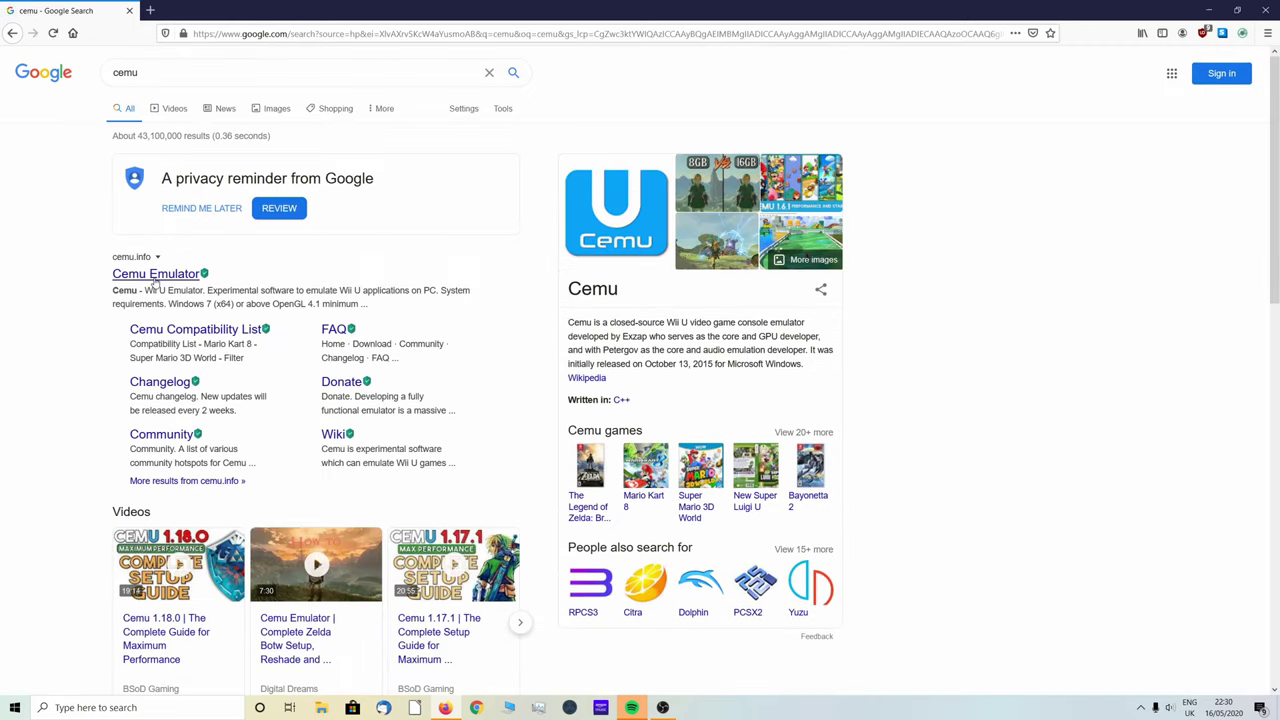
left_click(155, 280)
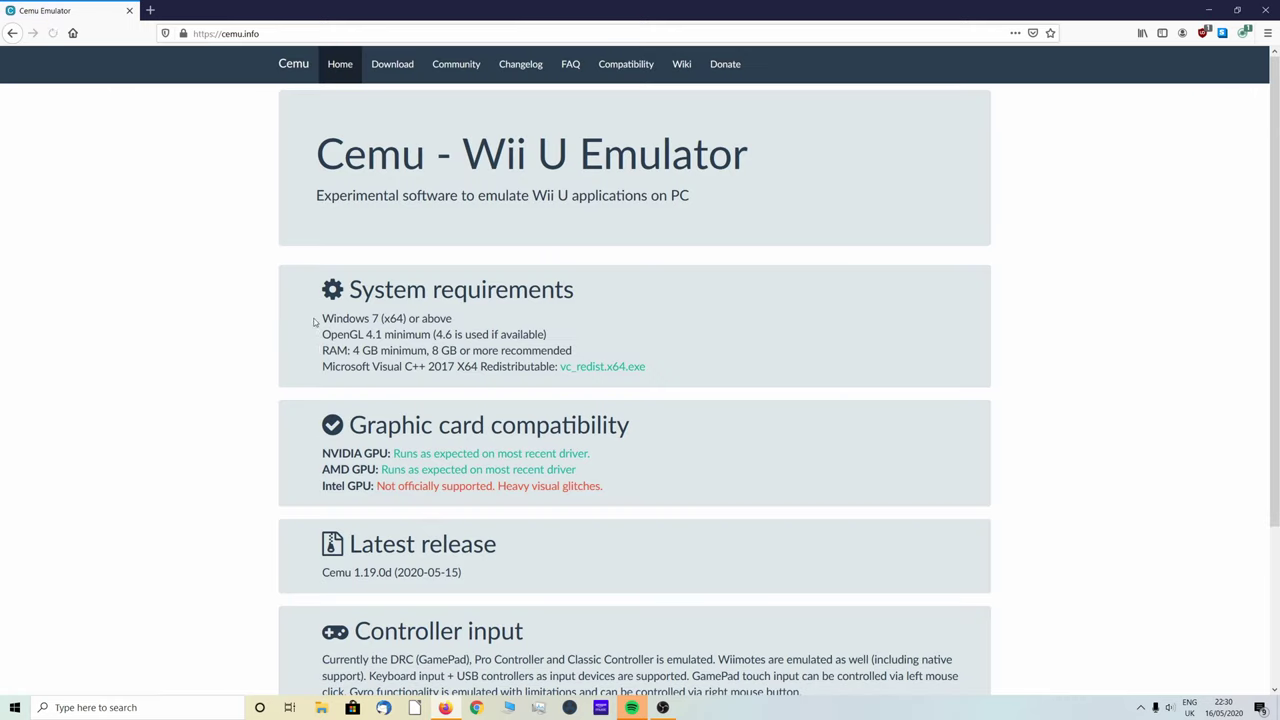
- Examine Cemu's system requirements, including the Visual C++ redistributable, and its graphic card compatibility
scroll(256, 216, "down", 1)
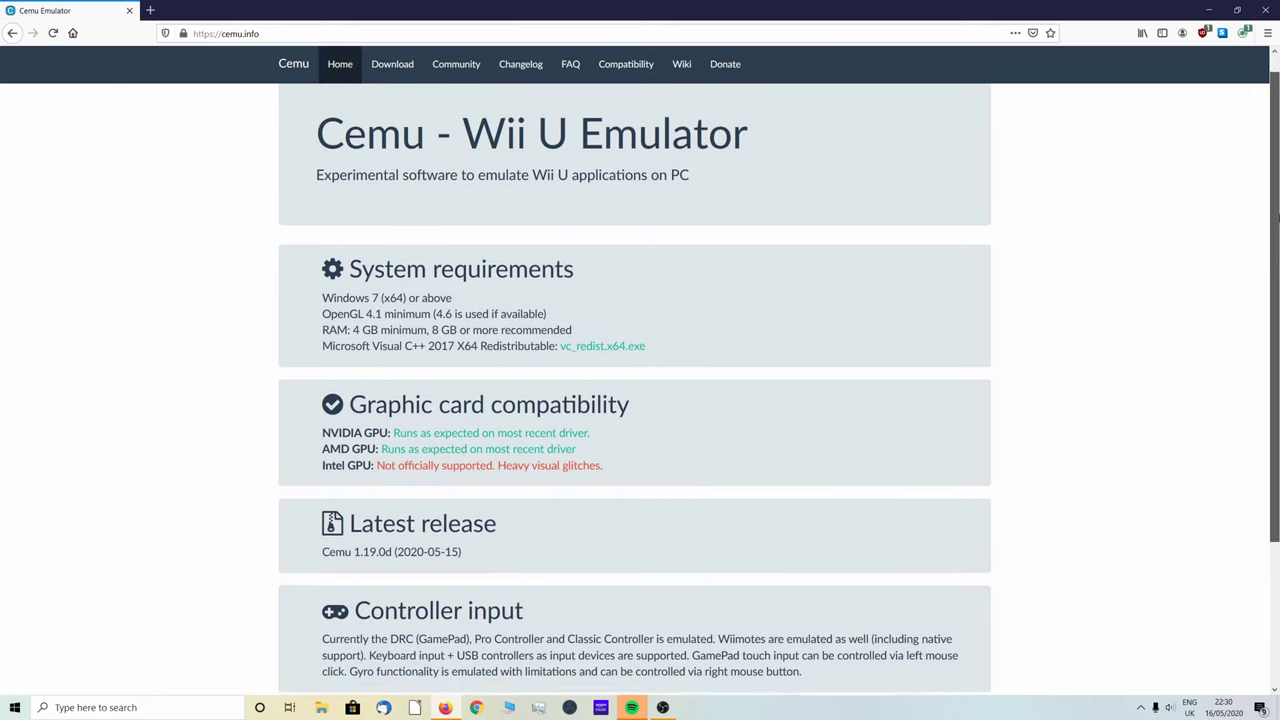
left_click_drag(349, 268, 670, 356)
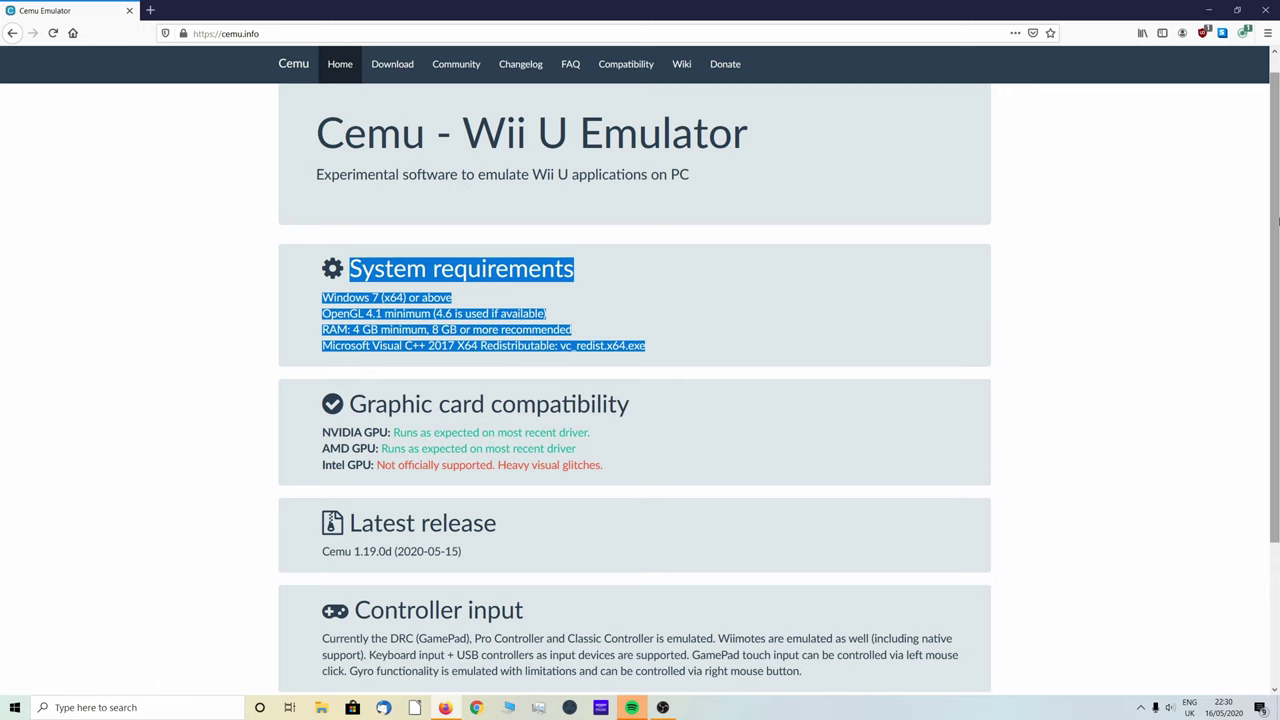
scroll(496, 241, "down", 1)
left_click_drag(340, 302, 425, 306)
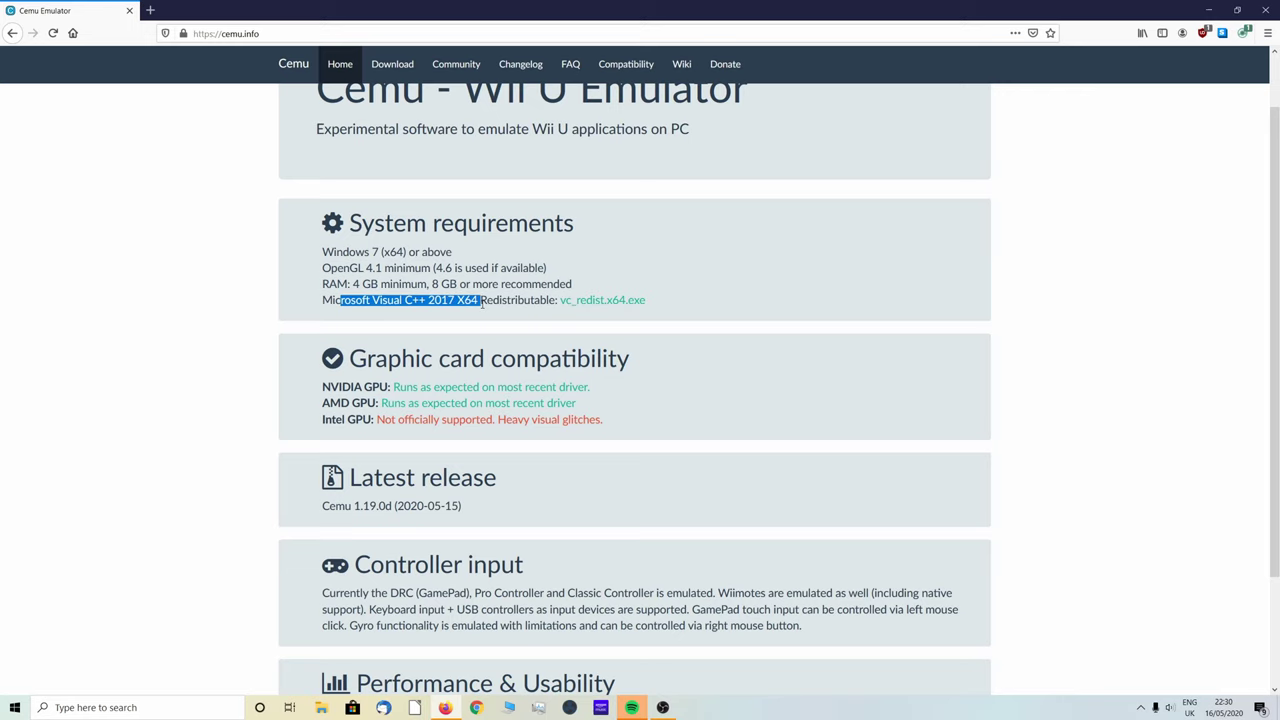
left_click_drag(503, 308, 603, 310)
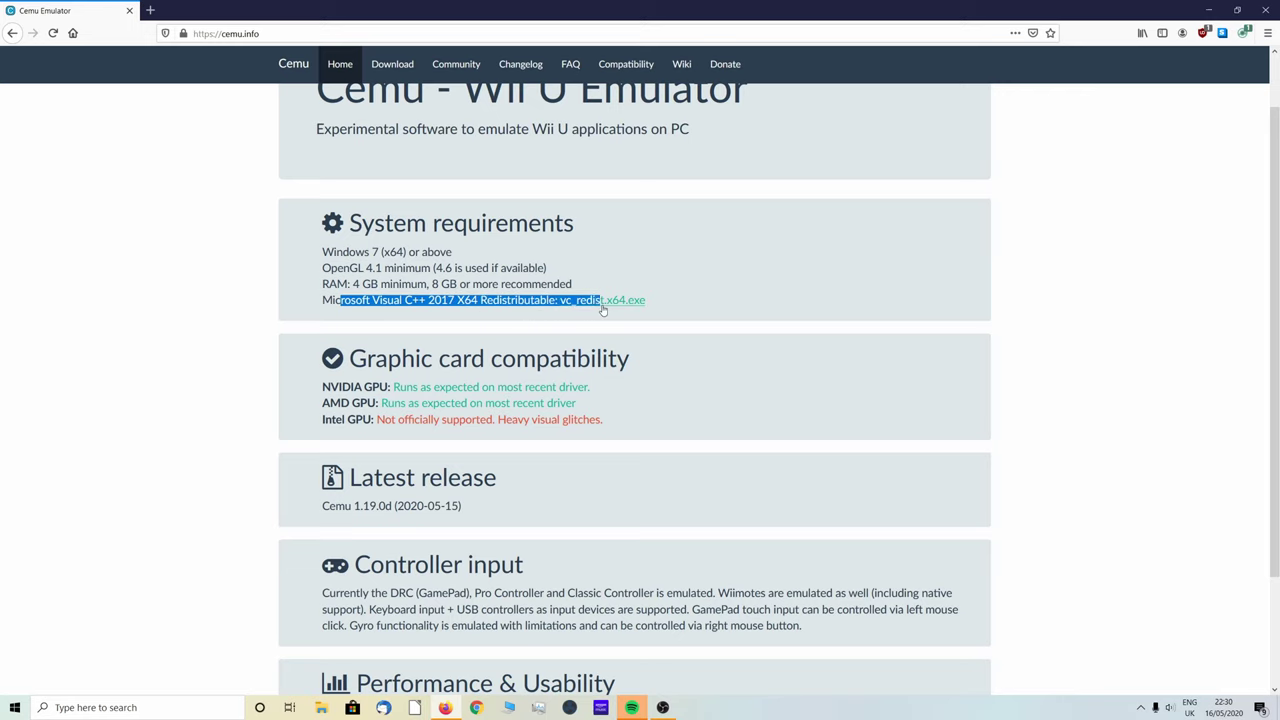
left_click(742, 302)
left_click_drag(1275, 298, 1206, 394)
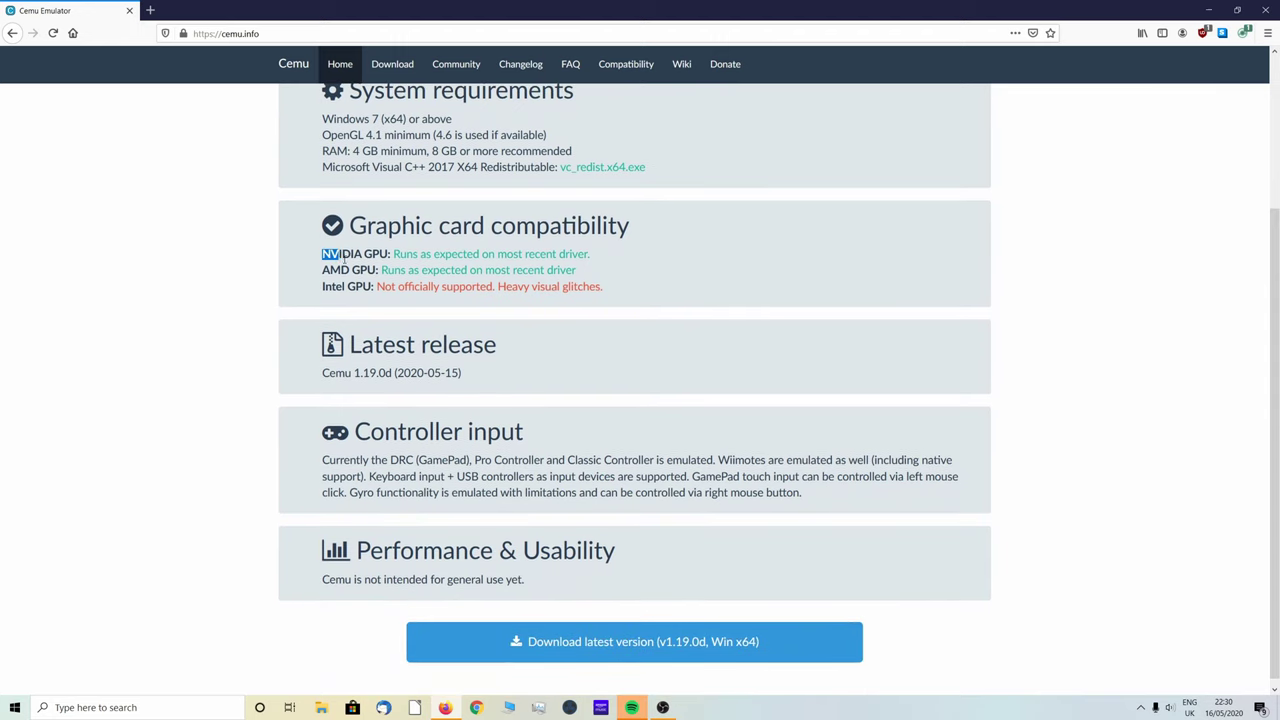
left_click_drag(348, 258, 406, 283)
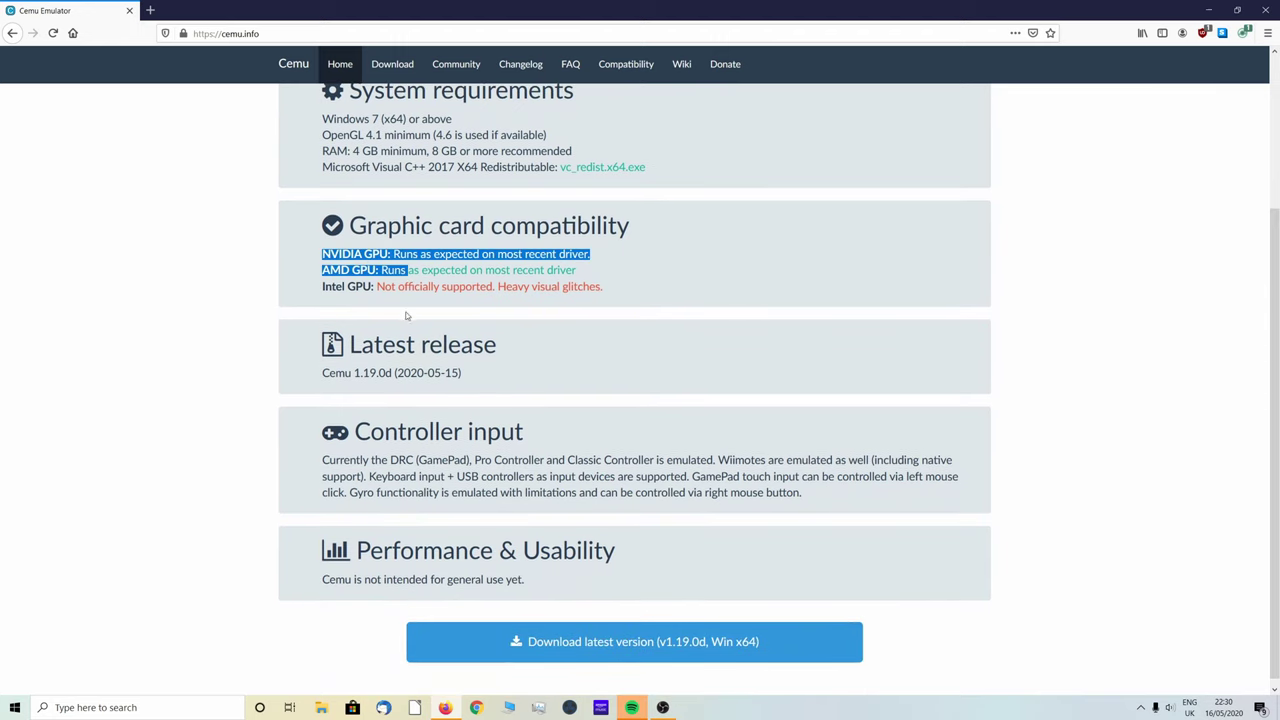
- Download the latest Cemu version for Win x64, save cemu_1.19.0.zip in the Downloads folder, and check the download list
scroll(700, 580, "down", 1)
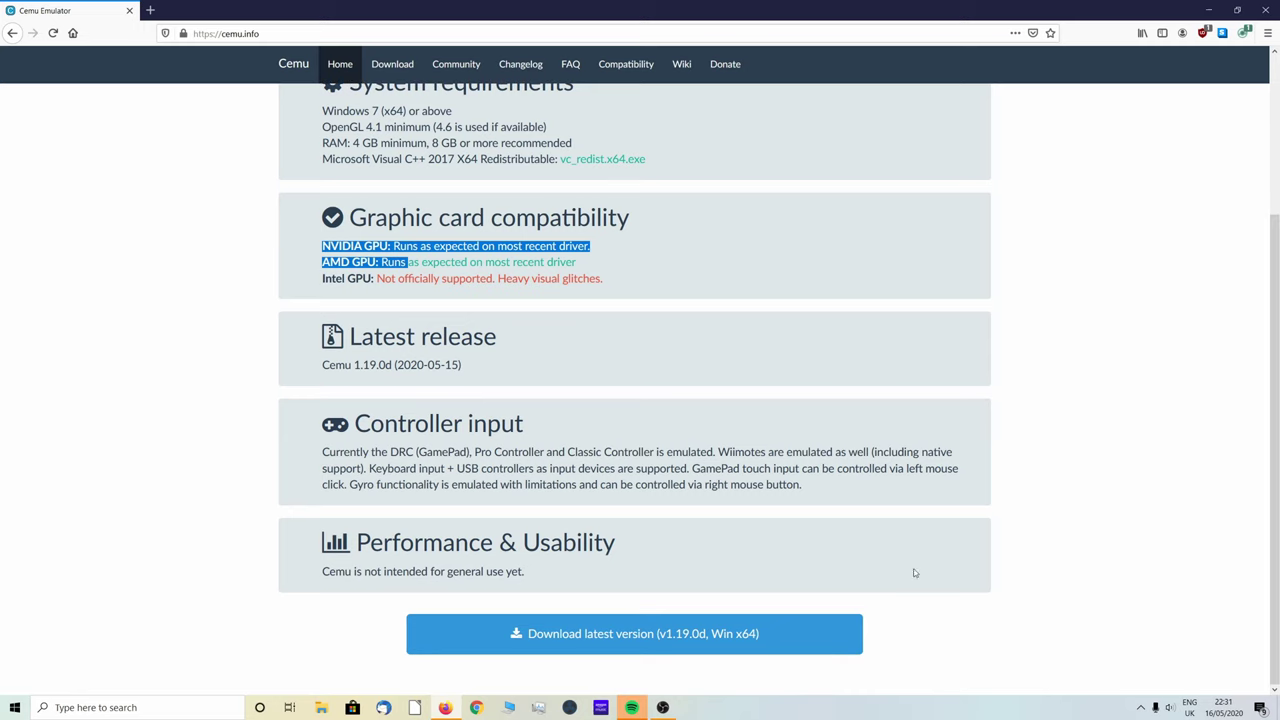
left_click(559, 641)
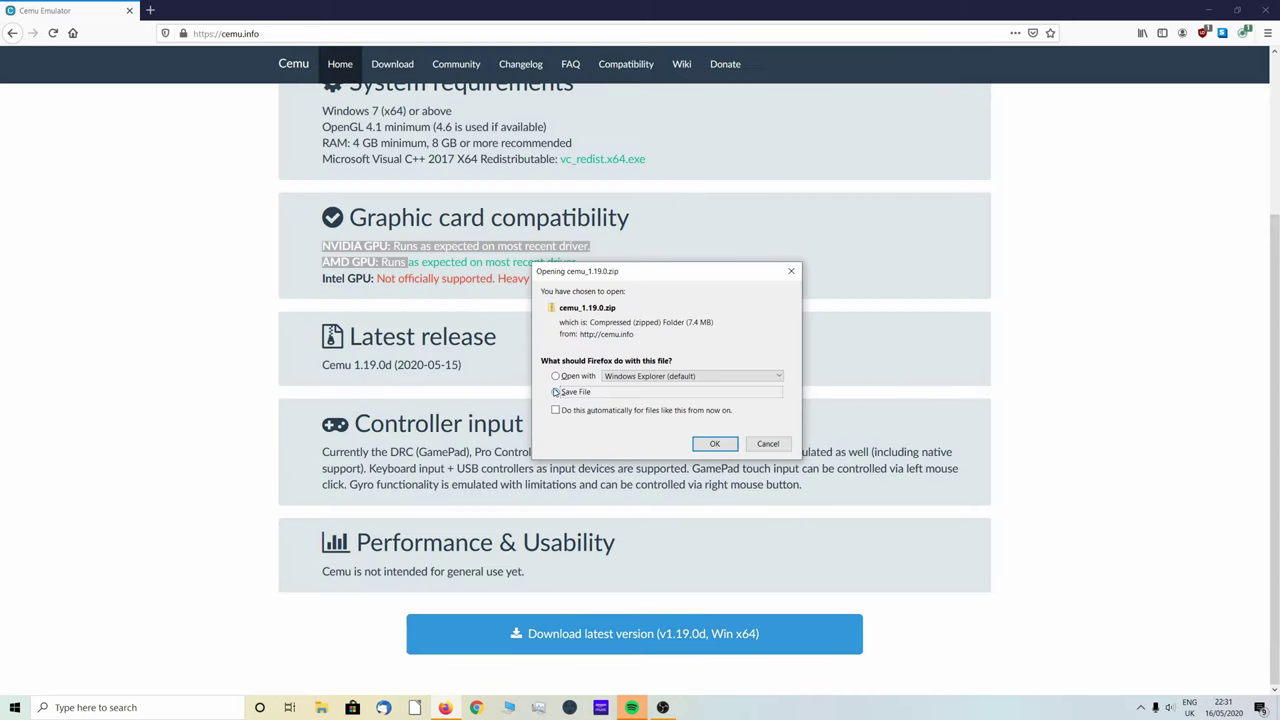
left_click(718, 444)
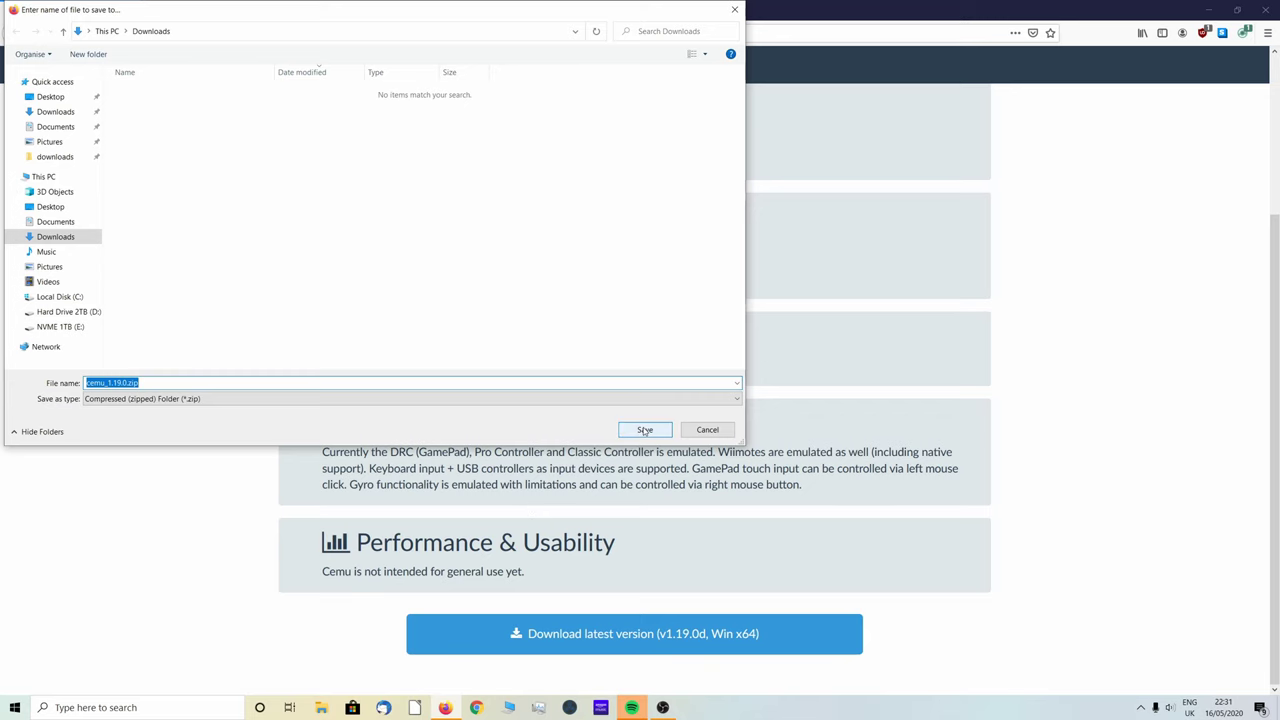
left_click(645, 430)
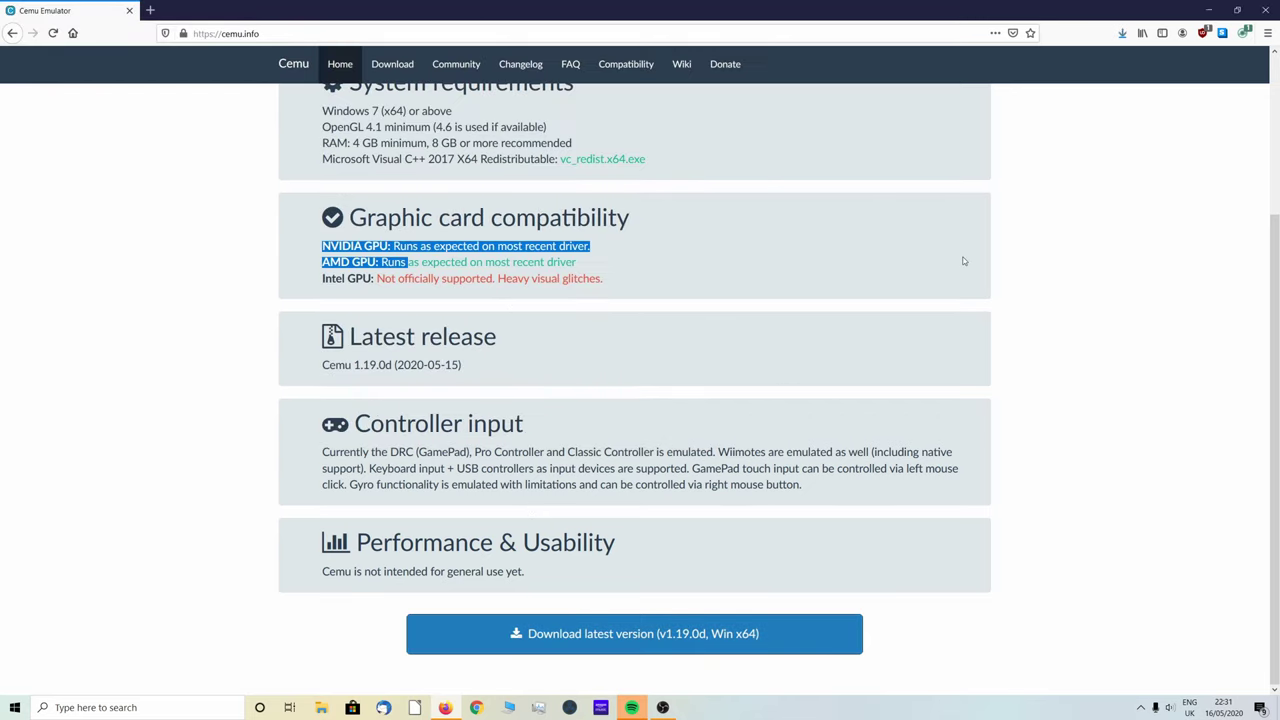
left_click(1123, 33)
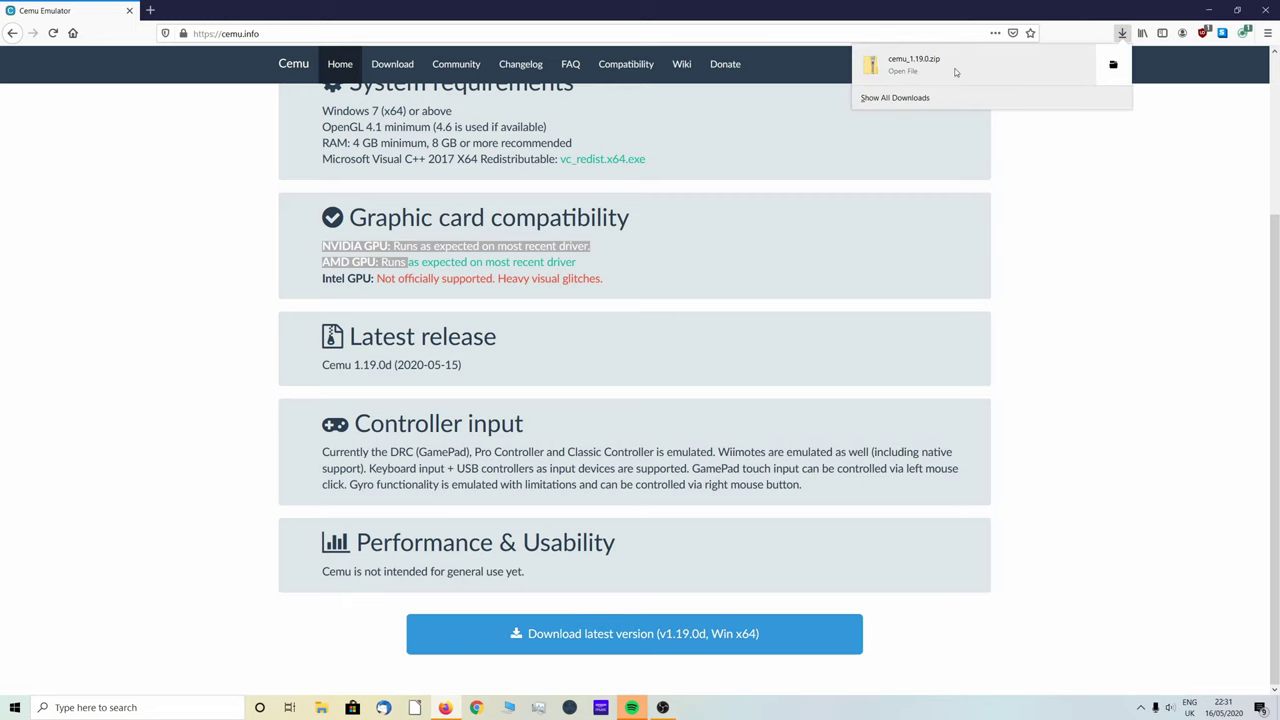
left_click(1080, 185)
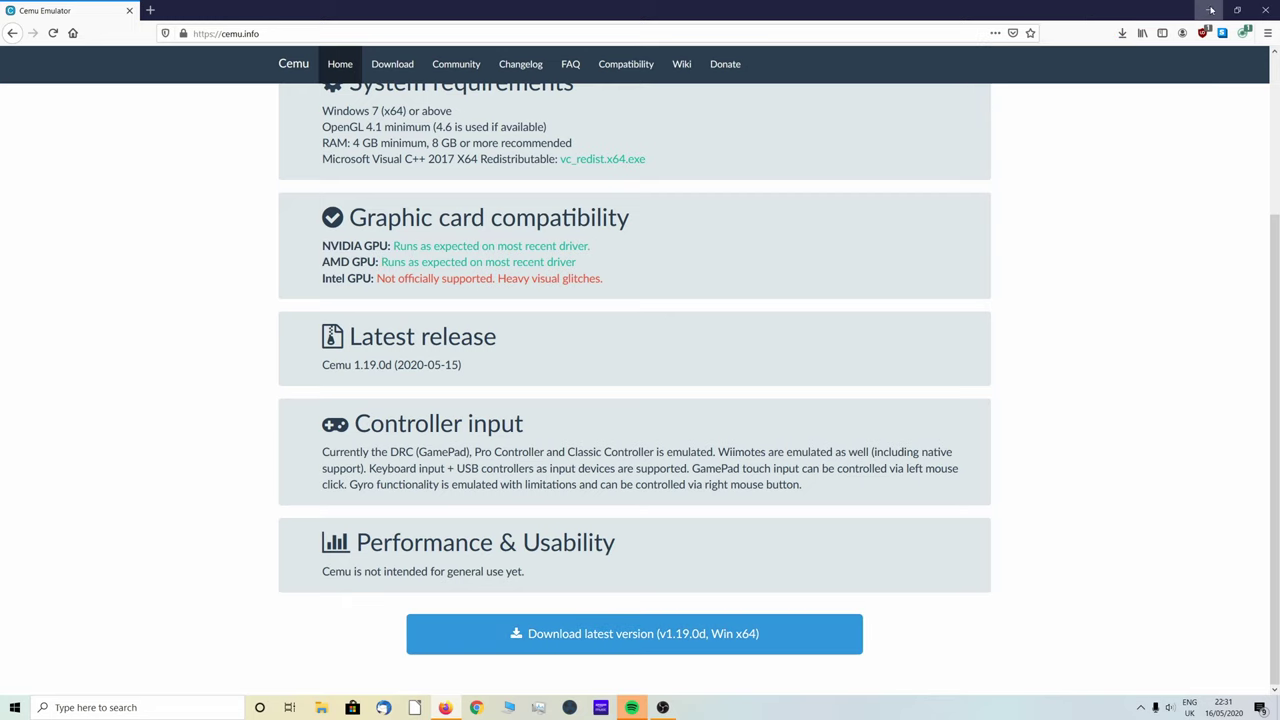
- Minimize the browser and find and open the Downloads folder in File Explorer
left_click(1210, 10)
left_click(14, 707)
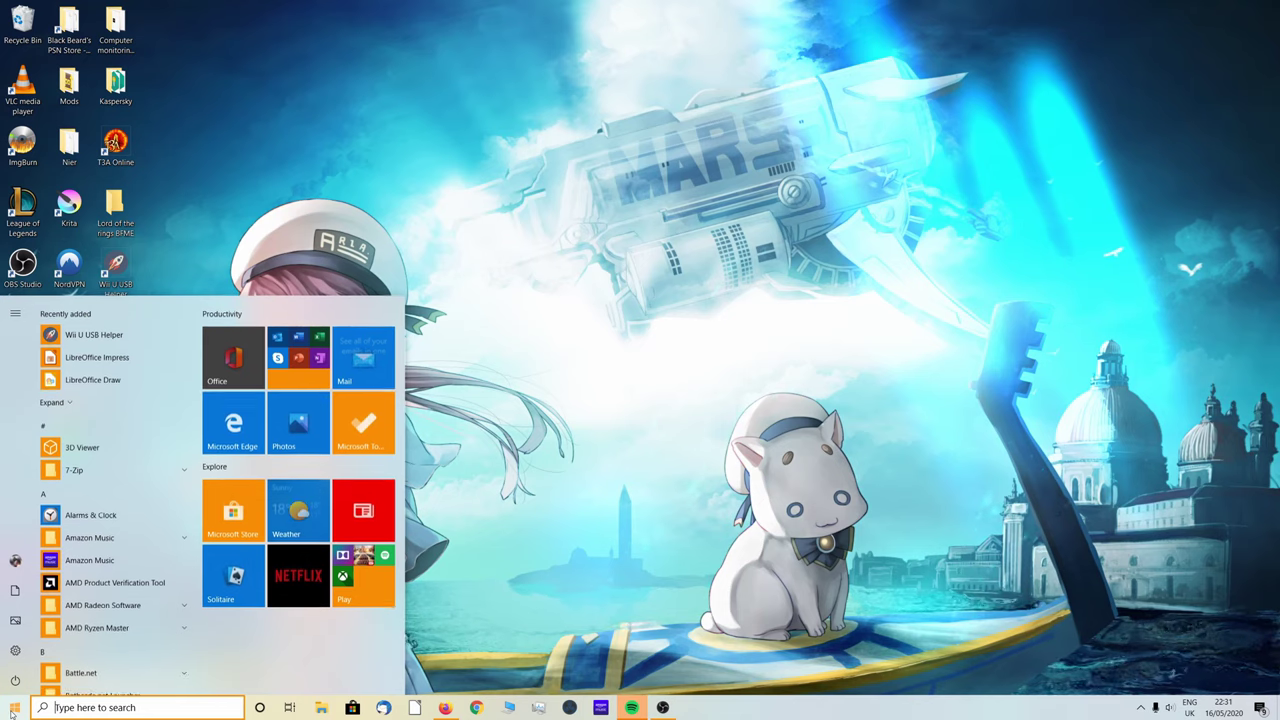
type("down")
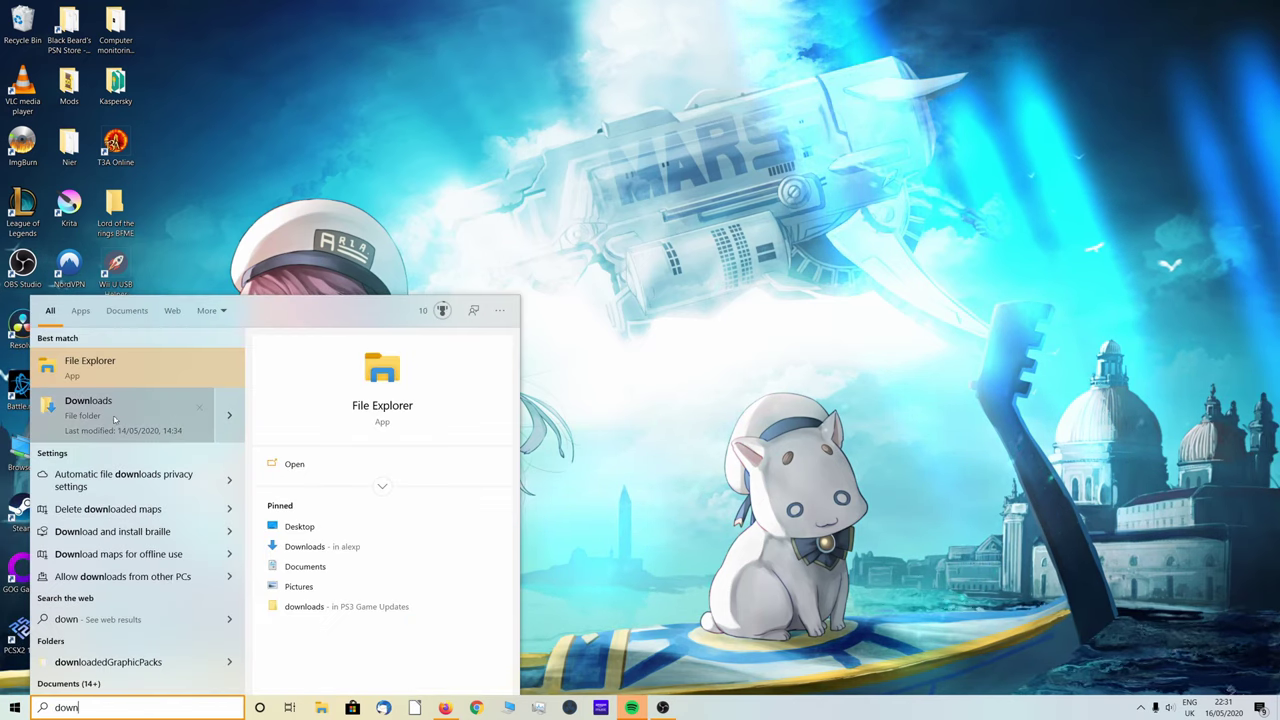
left_click(115, 420)
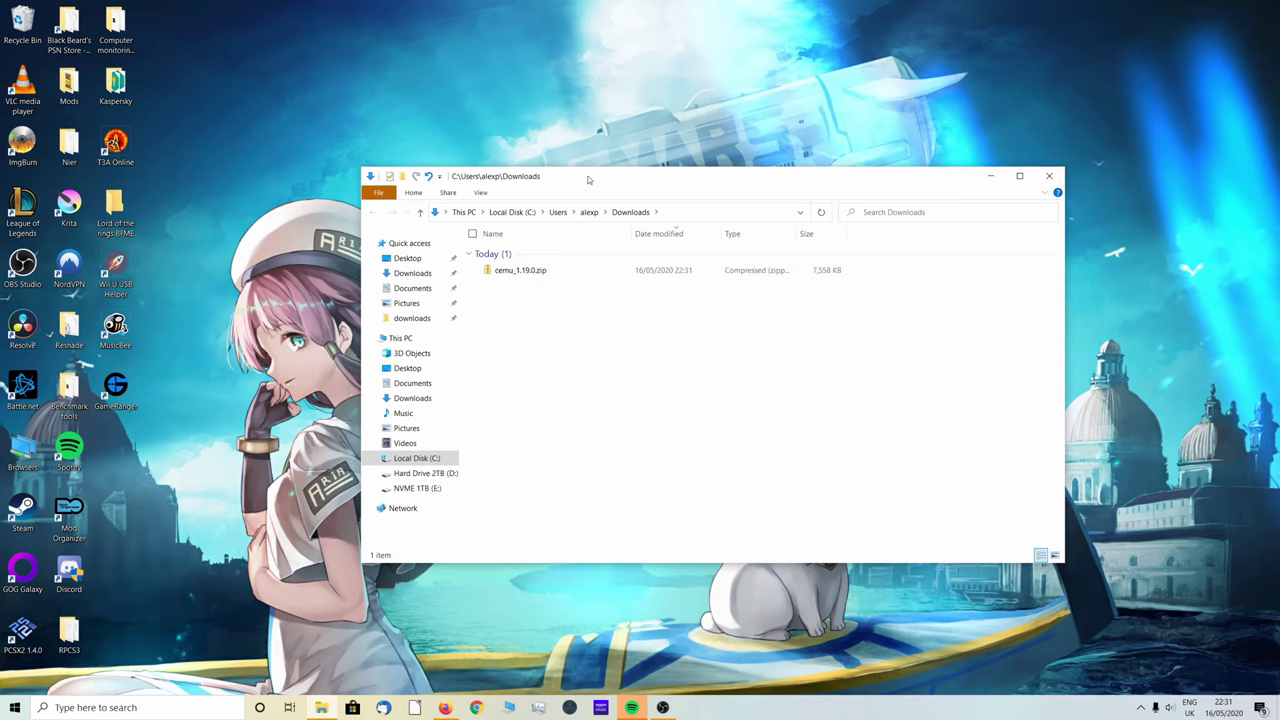
- Move cemu_1.19.0.zip from Downloads onto the desktop and close the folder window
left_click_drag(588, 178, 689, 118)
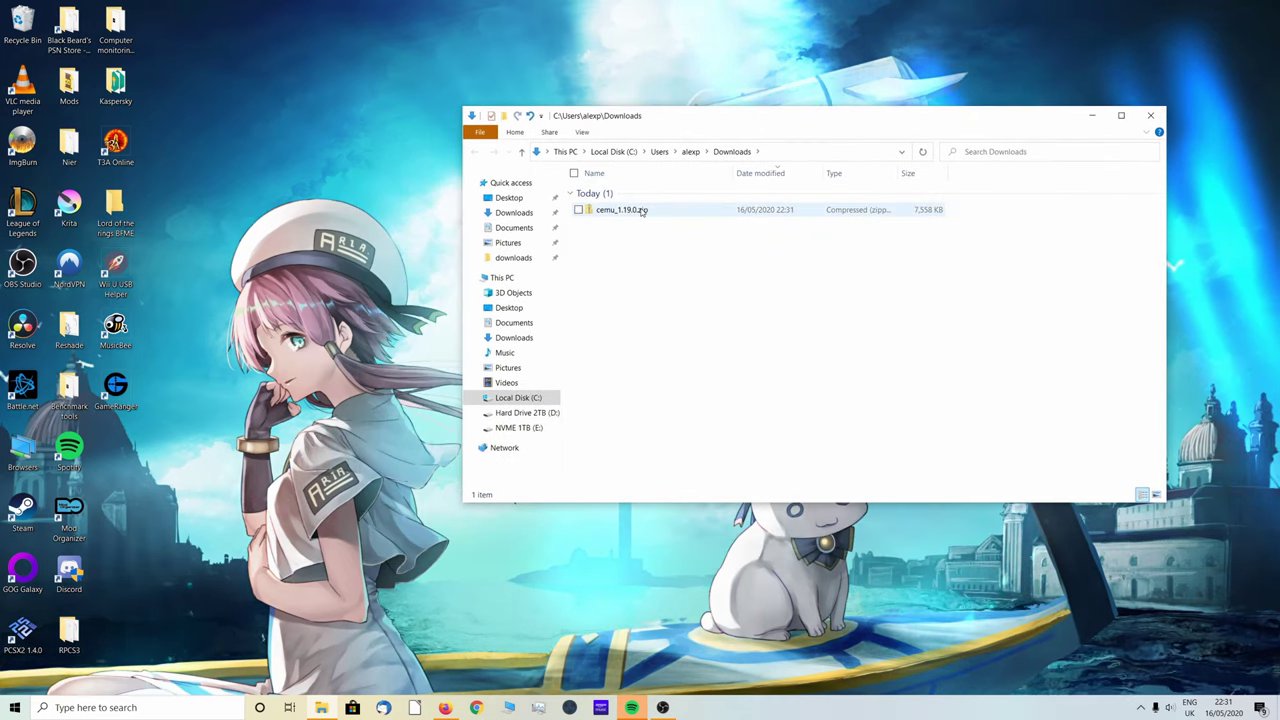
left_click_drag(642, 211, 350, 150)
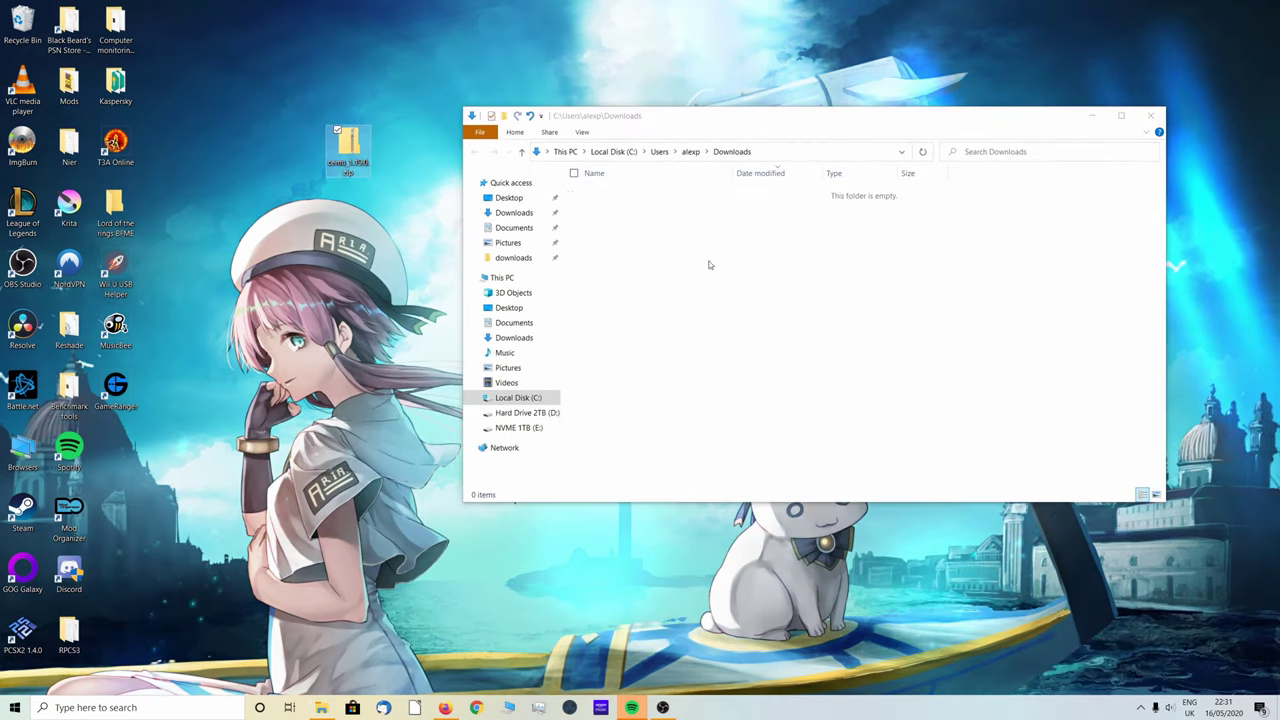
left_click(1151, 115)
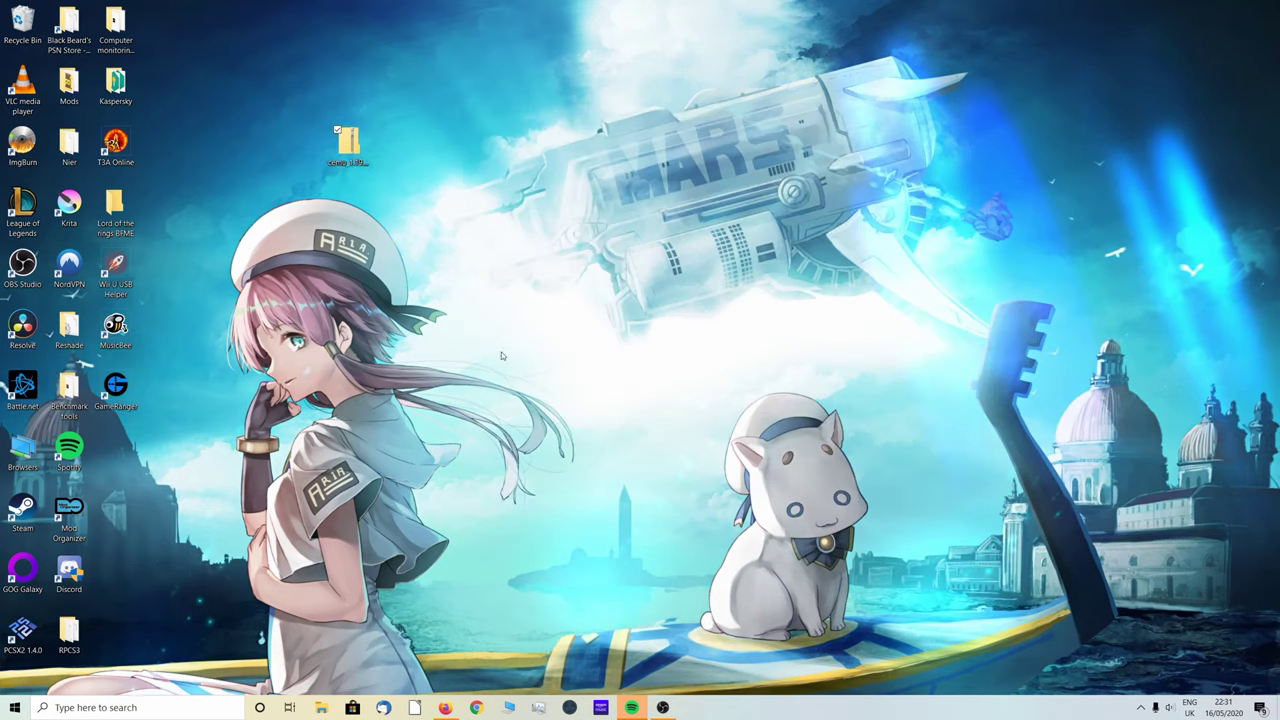
- Create a new desktop folder named "Cemu 1.19"
right_click(453, 143)
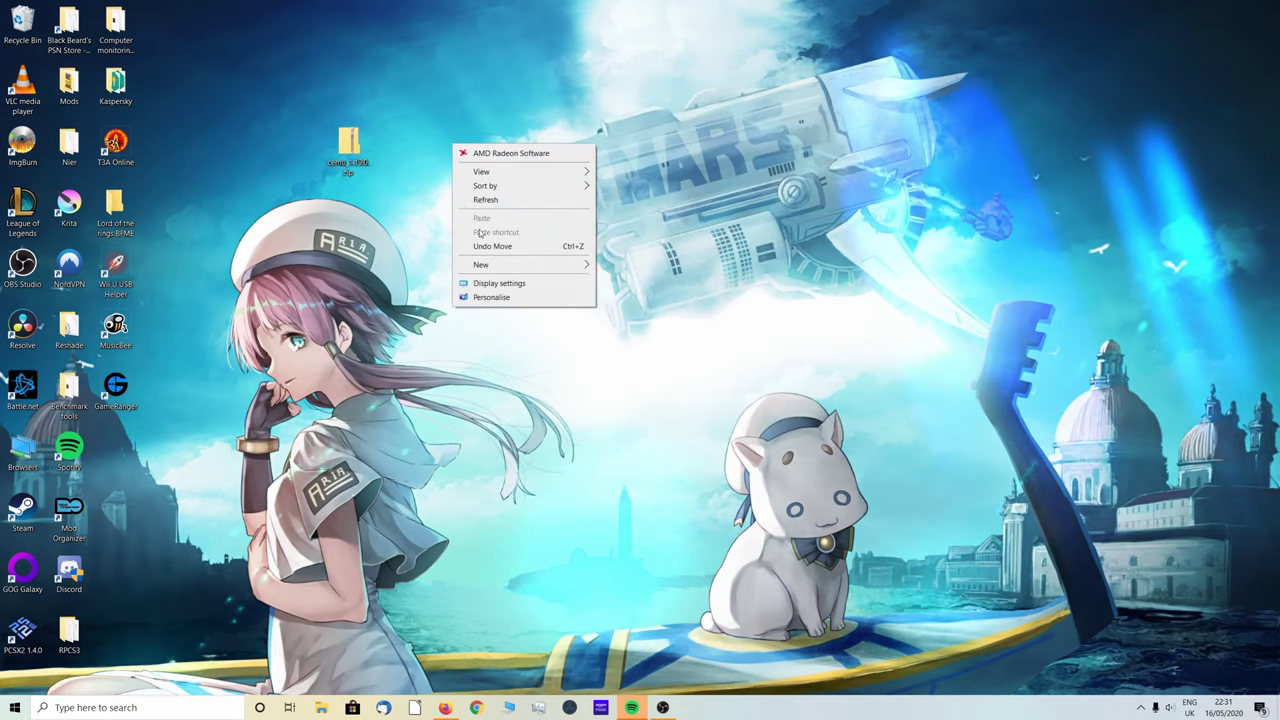
mouse_move(523, 266)
left_click(620, 266)
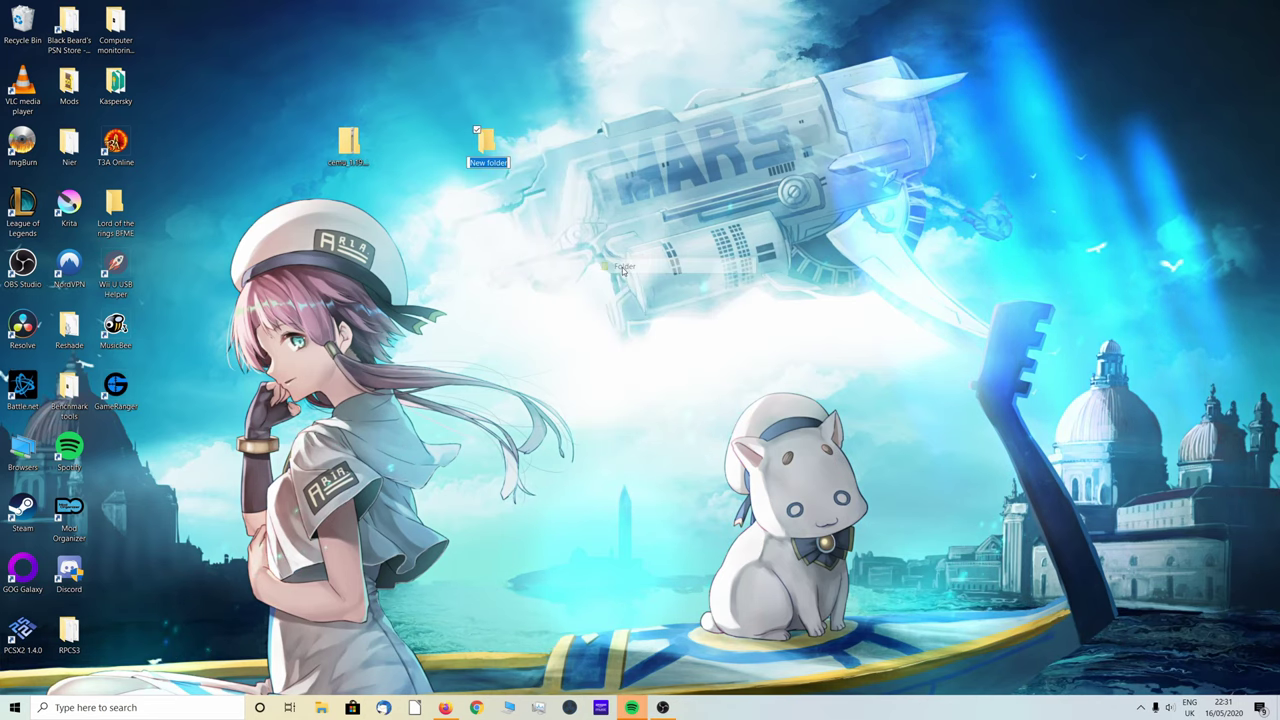
type("Cemu")
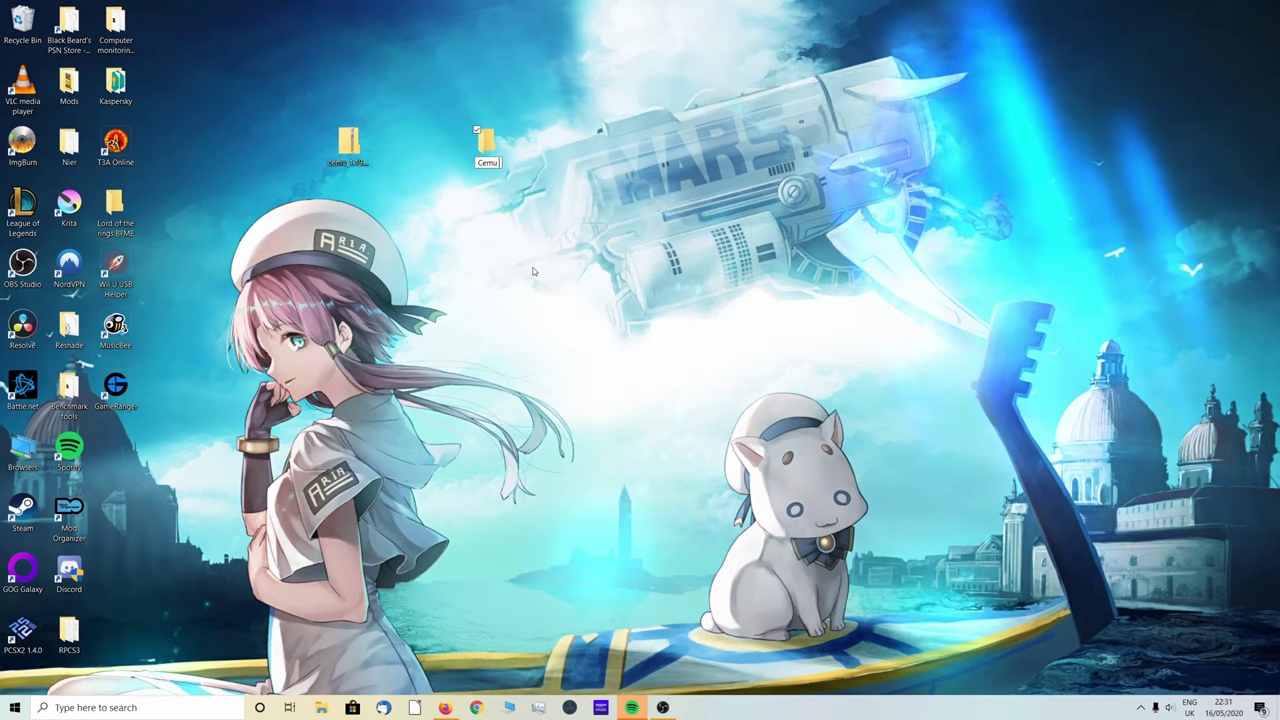
type(" 1.19")
key("Return")
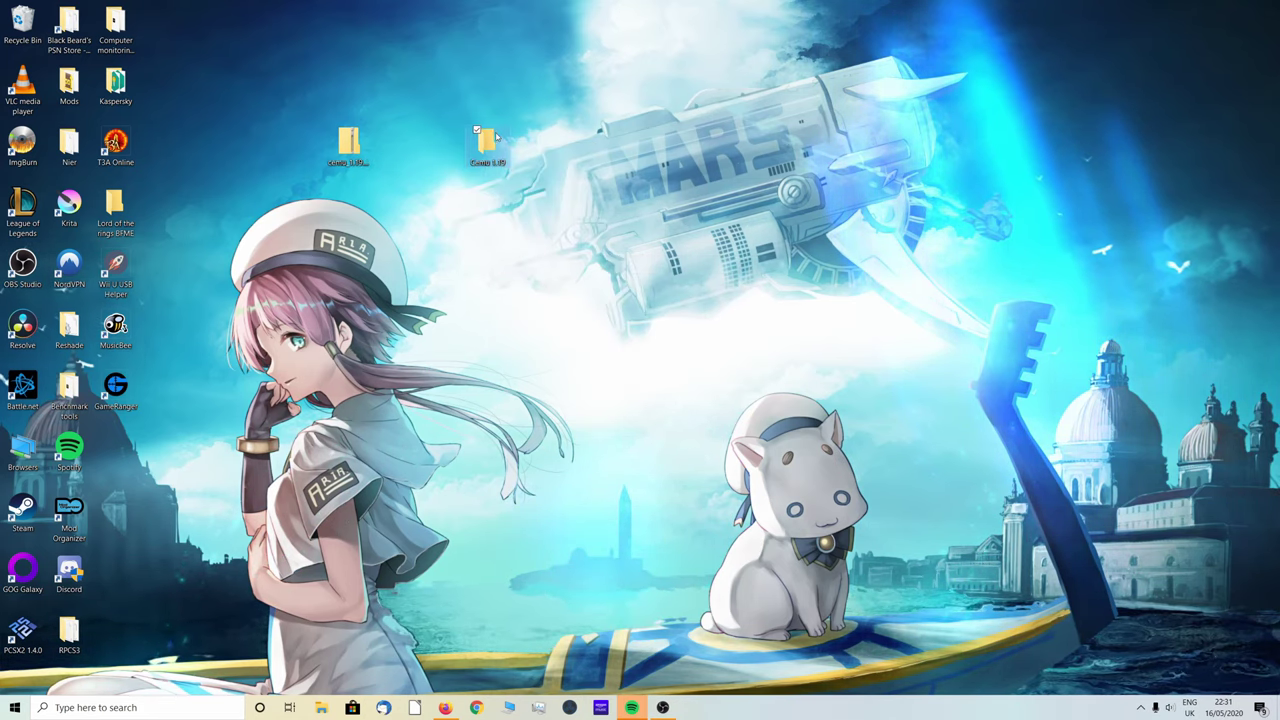
- Move cemu_1.19.0.zip into the Cemu 1.19 folder and open that folder
left_click_drag(487, 150, 386, 145)
double_click(388, 145)
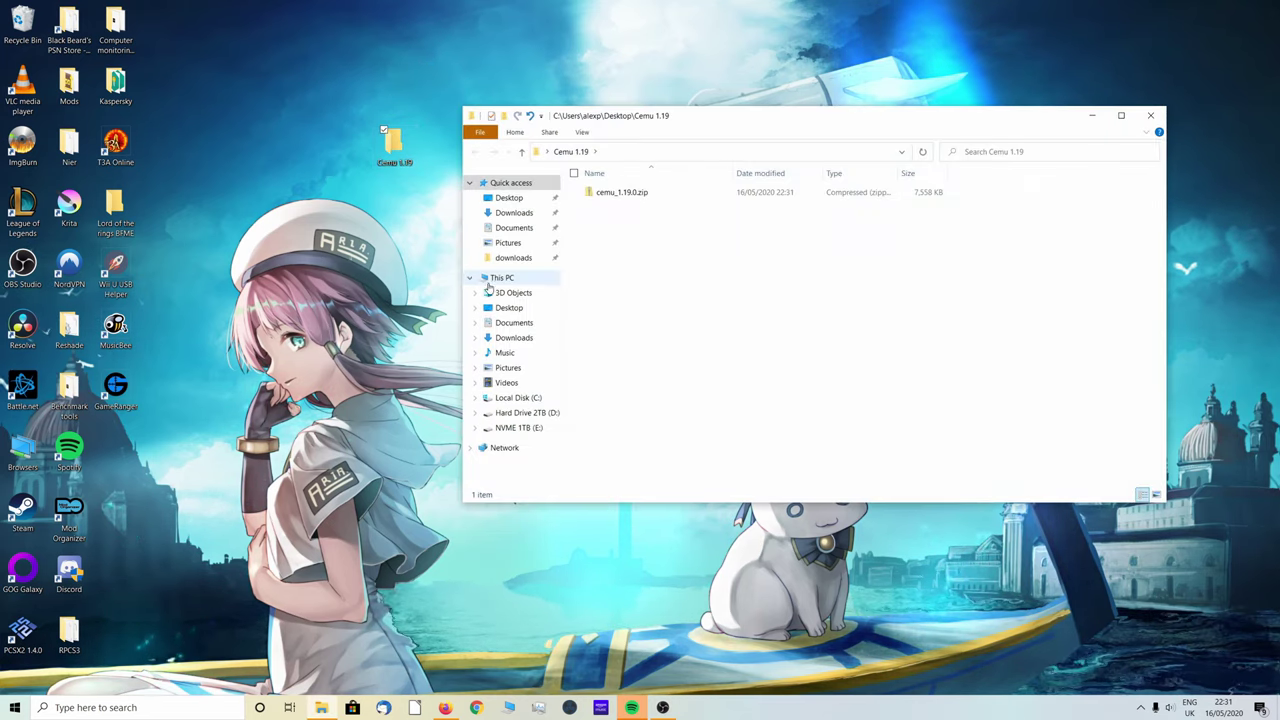
- Extract cemu_1.19.0.zip into the current folder with 7-Zip, and delete the zip archive
left_click(646, 192)
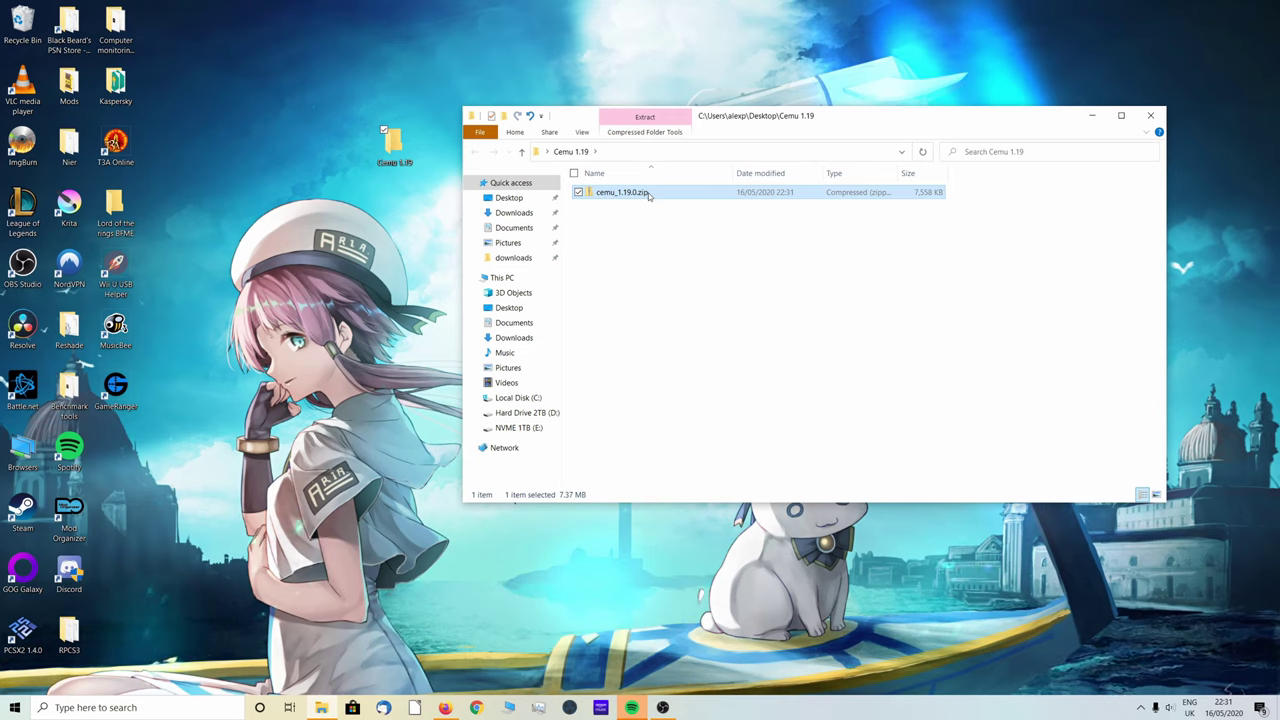
right_click(648, 193)
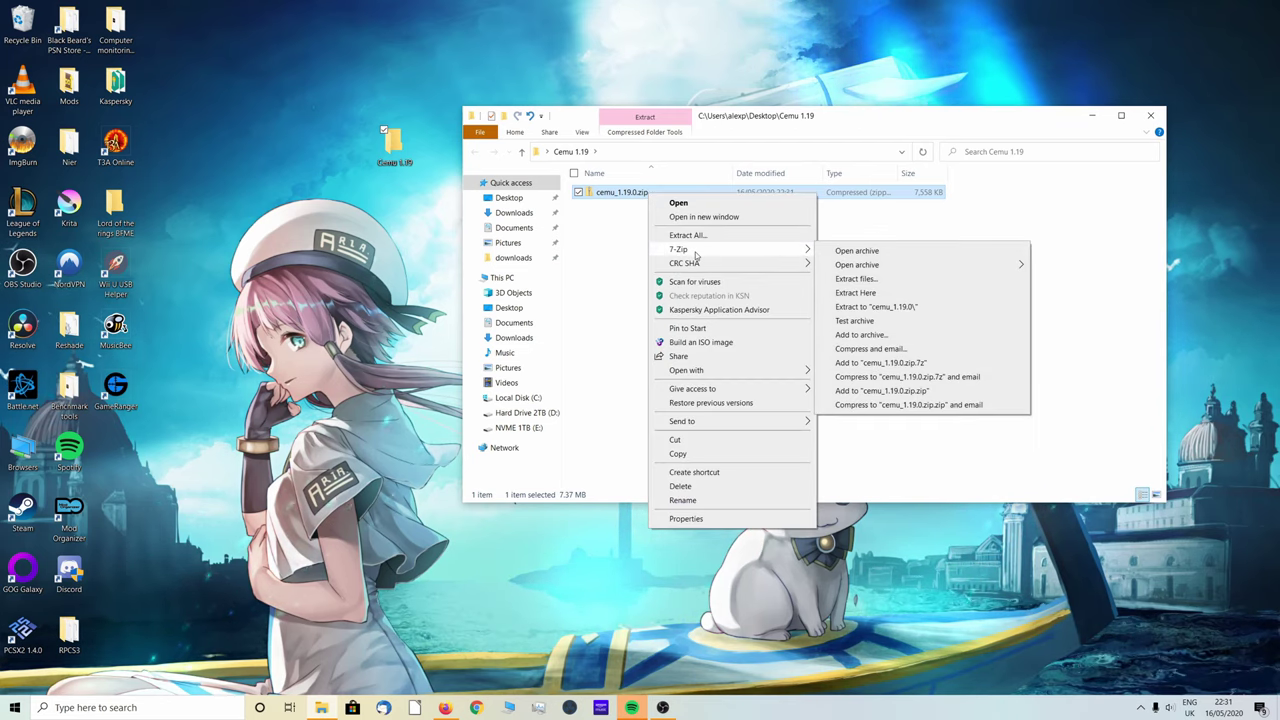
mouse_move(722, 252)
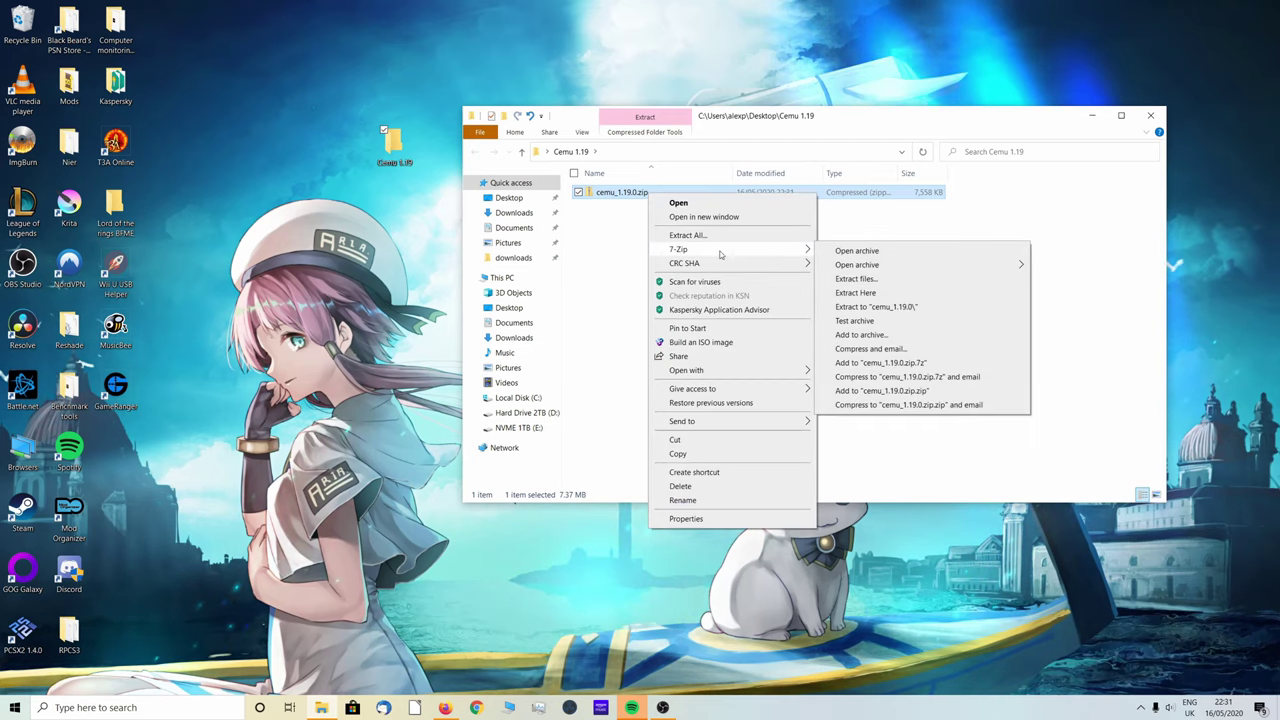
left_click(858, 293)
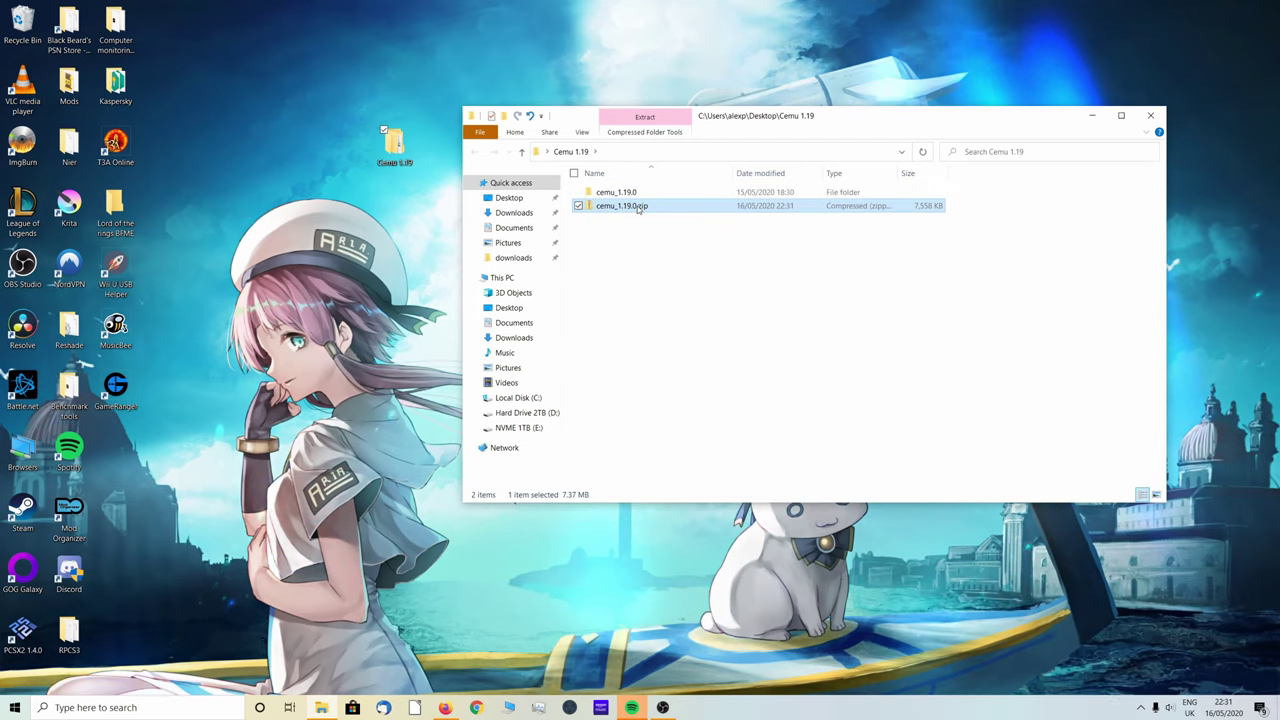
key("Delete")
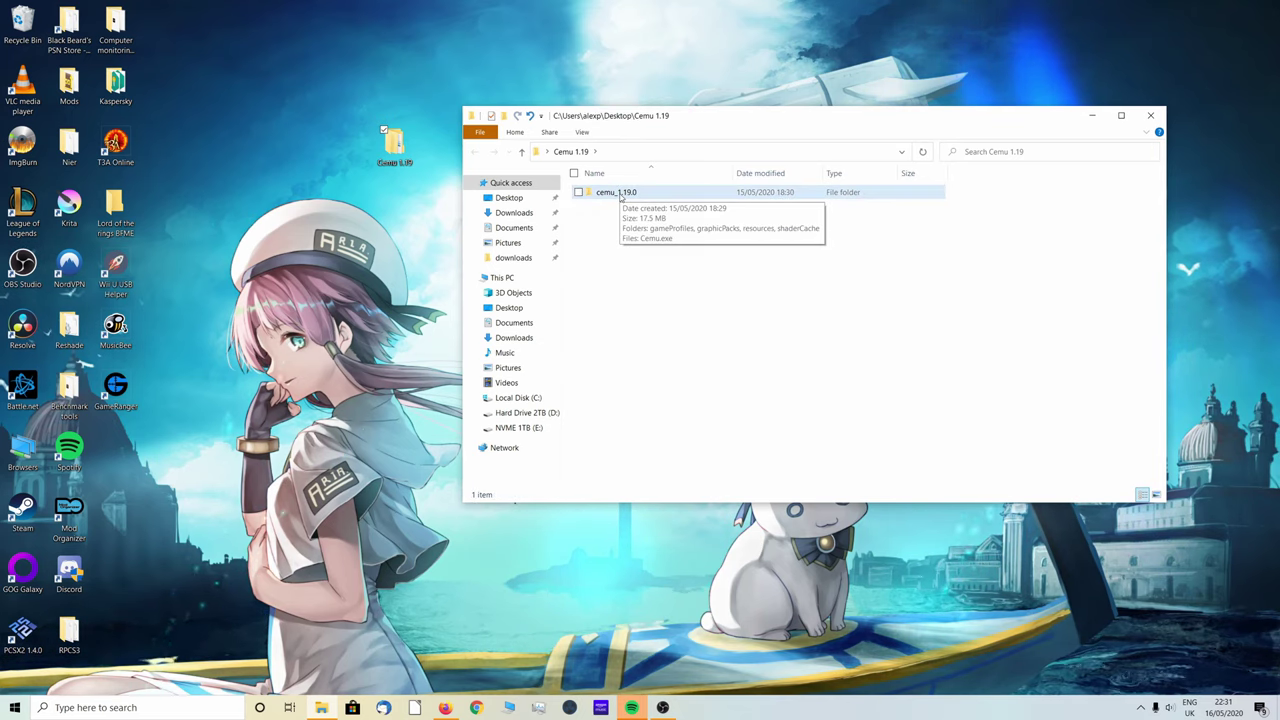
- Open the extracted cemu_1.19.0 folder and launch Cemu.exe
double_click(620, 195)
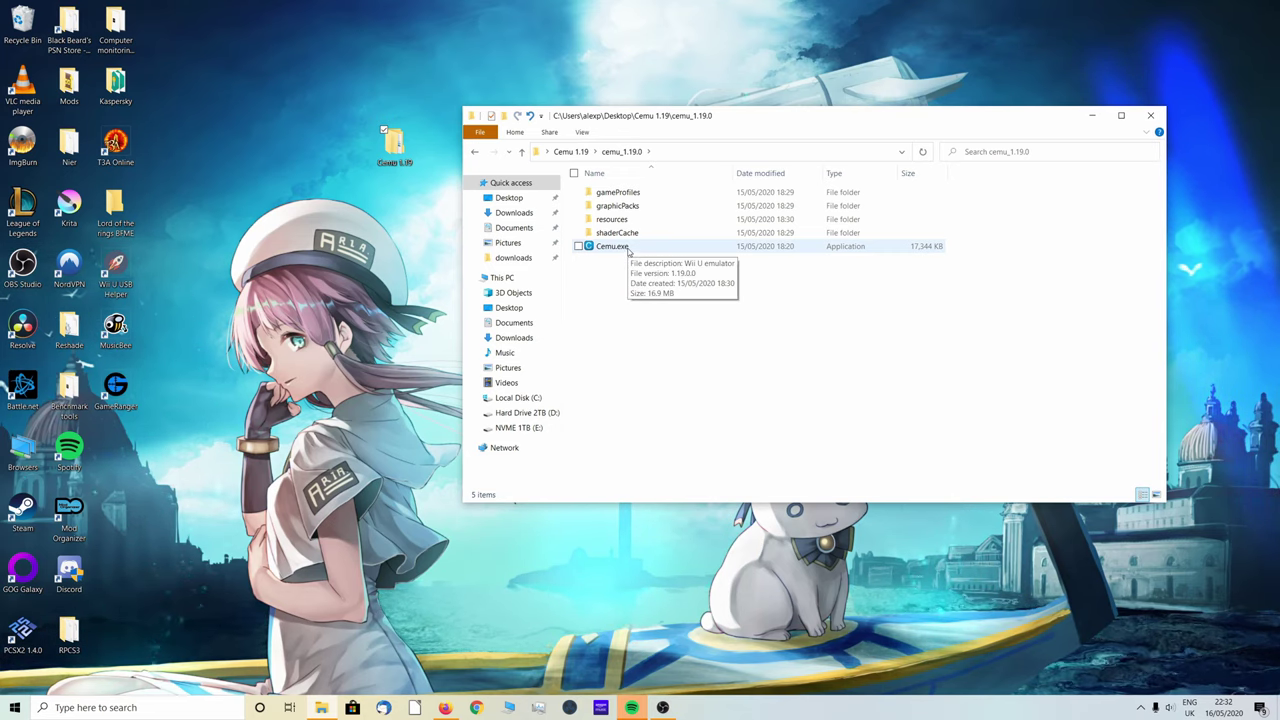
double_click(627, 251)
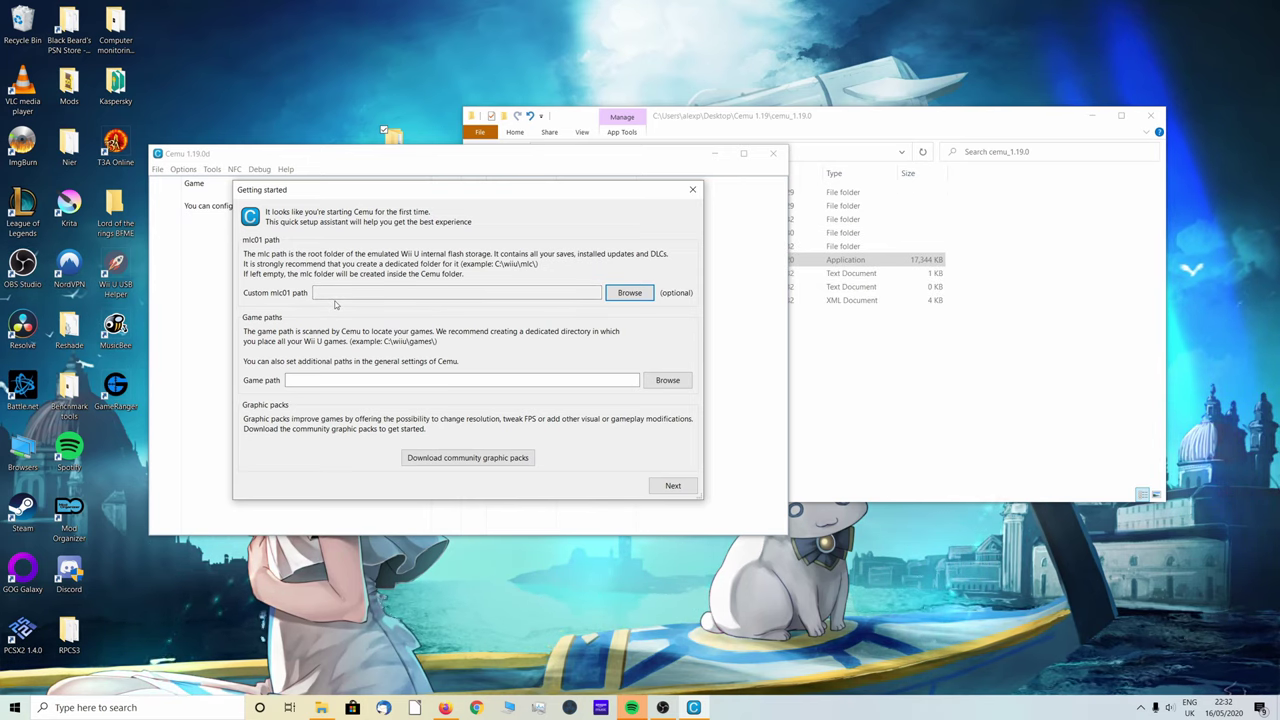
- For the custom mlc01 path, create a folder named "Cemu emulator backup" on Hard Drive 2TB (D:) and open it
left_click(630, 293)
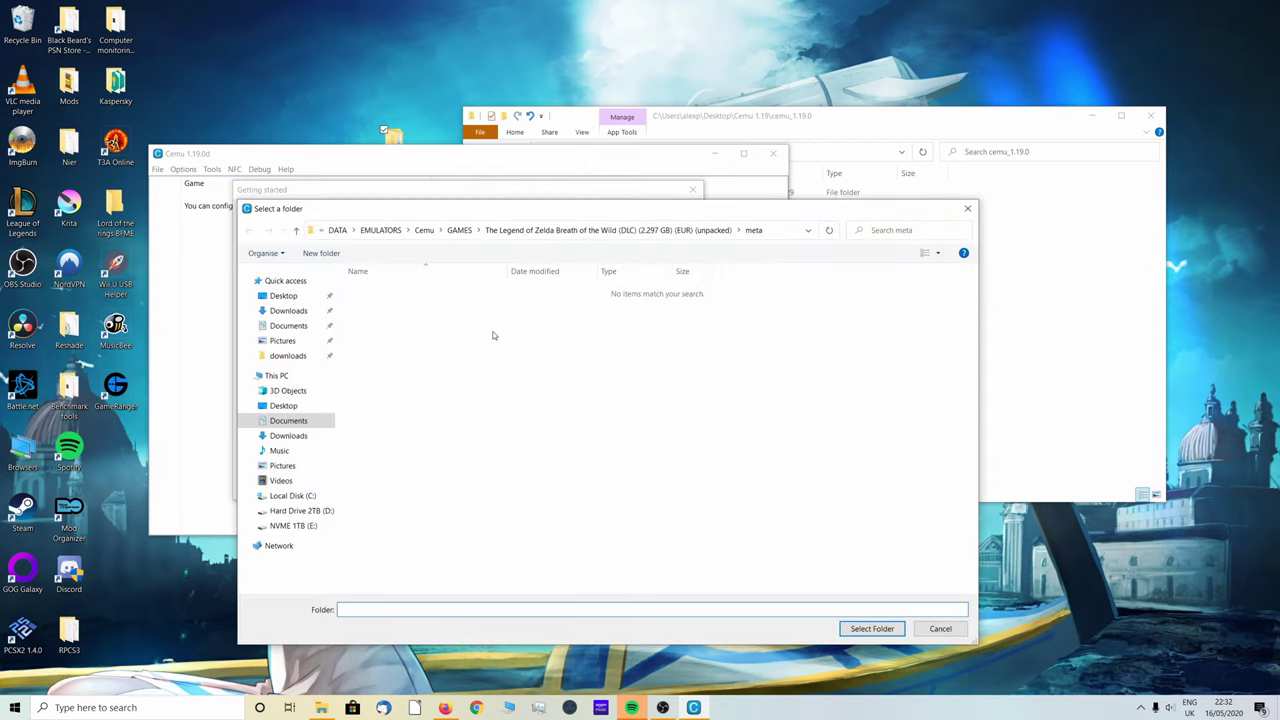
left_click(320, 511)
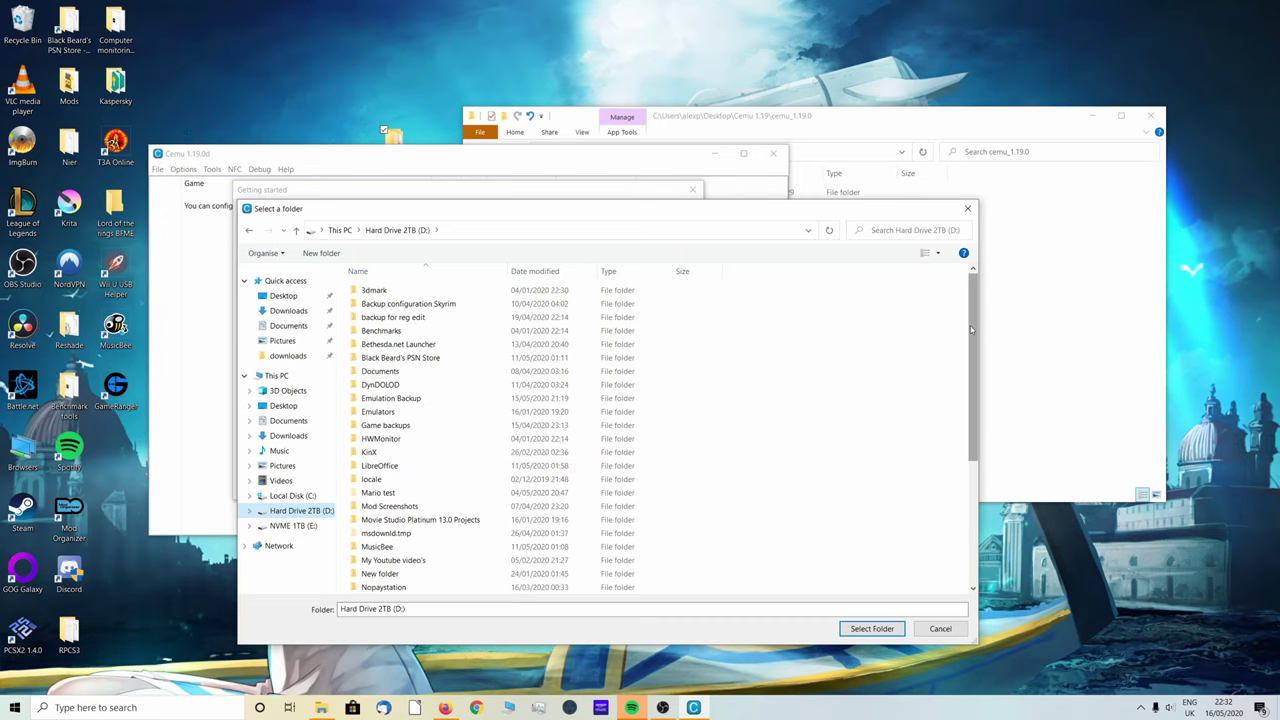
left_click_drag(970, 330, 967, 372)
right_click(727, 370)
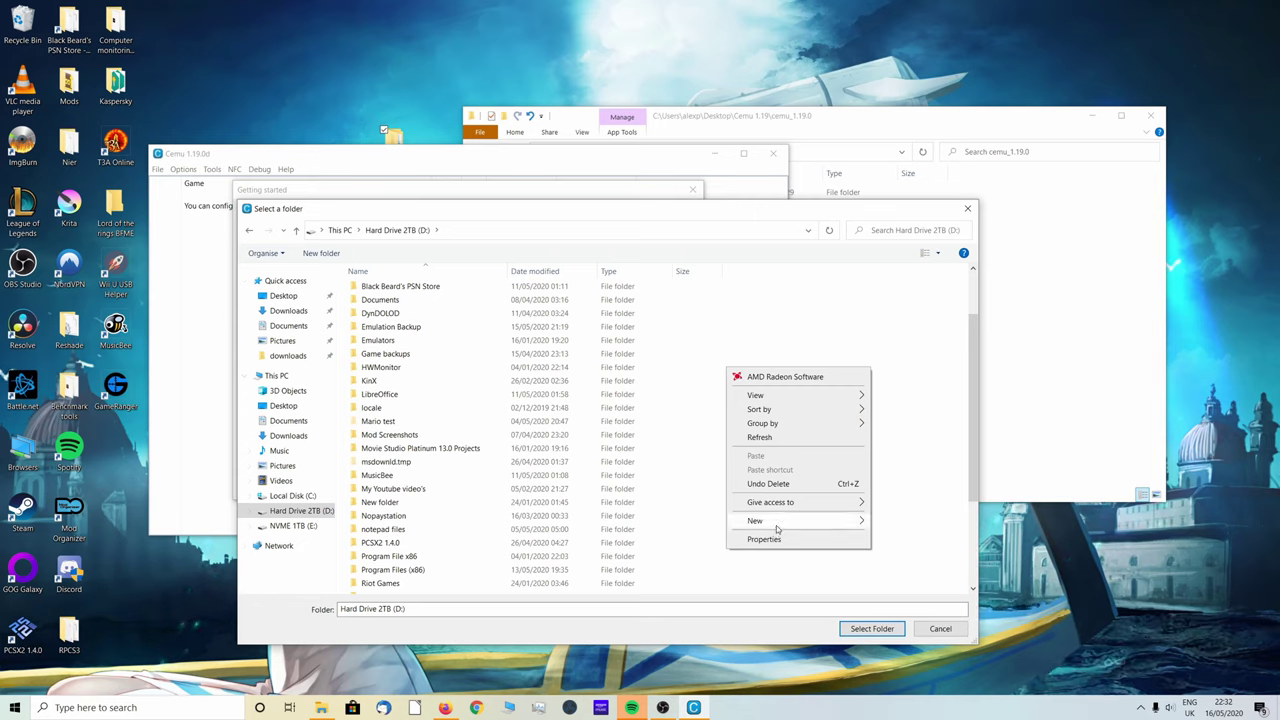
mouse_move(777, 530)
left_click(899, 523)
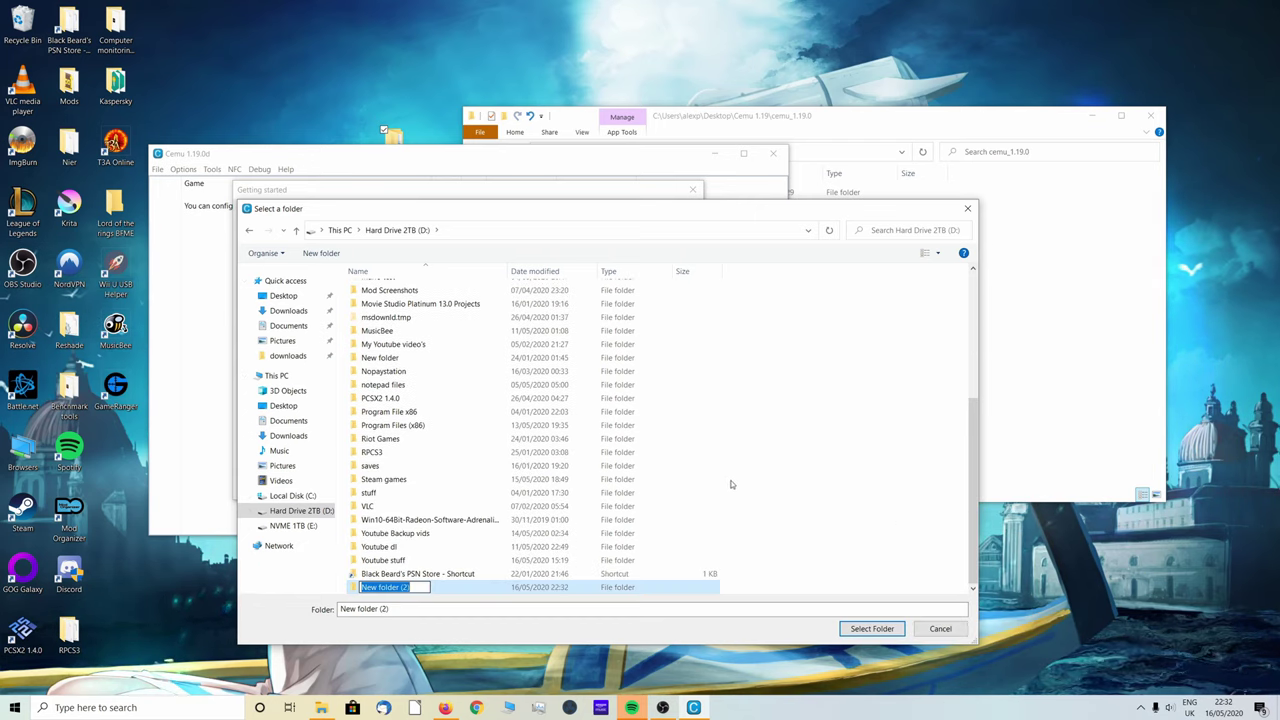
key("BackSpace")
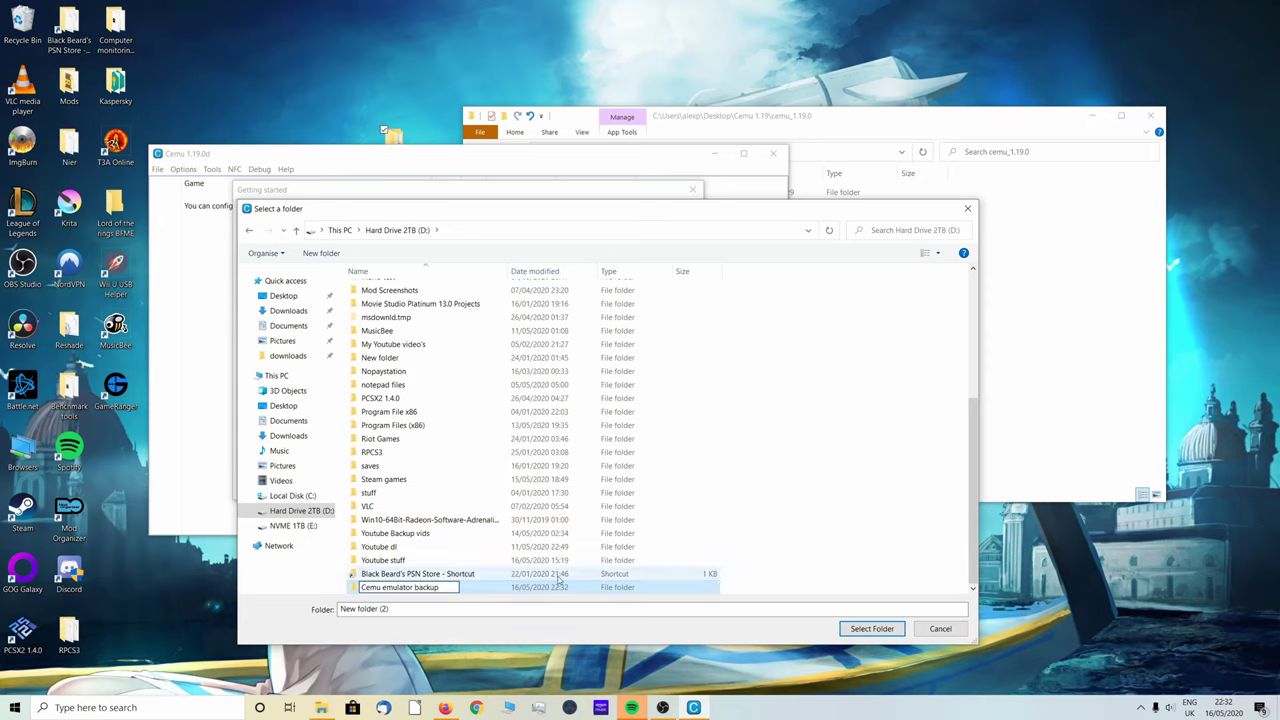
left_click(463, 593)
double_click(463, 590)
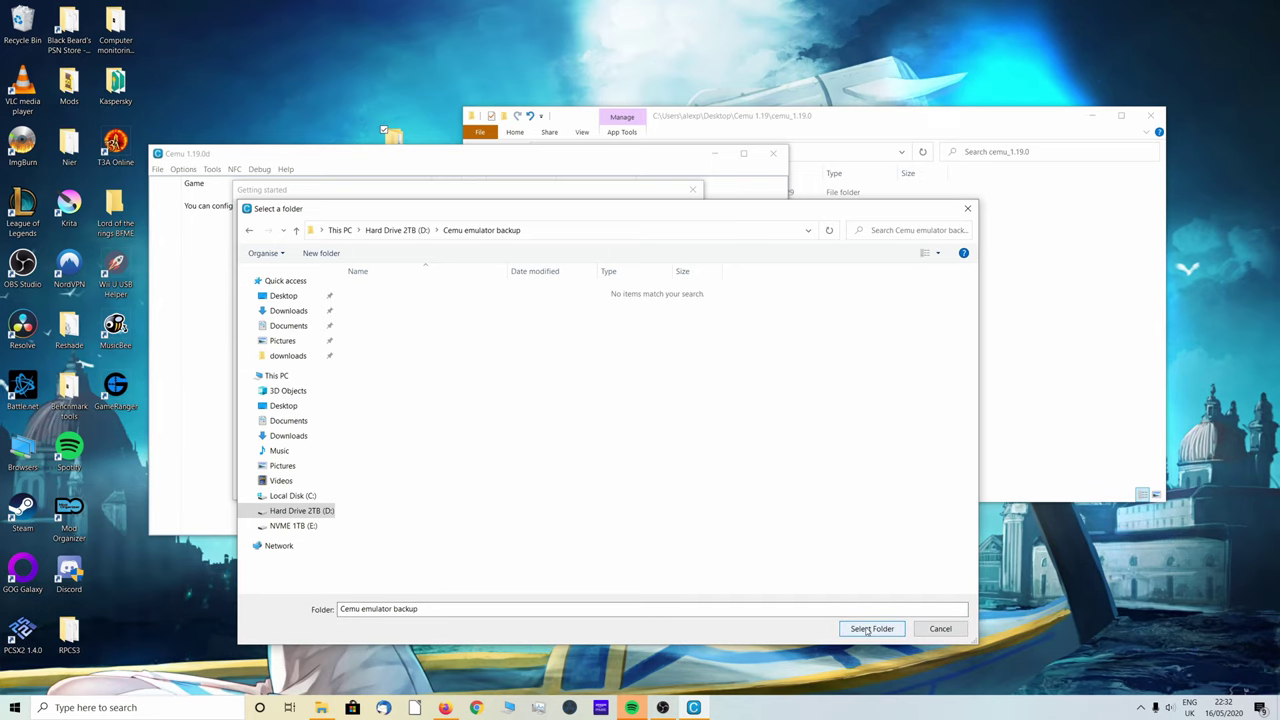
- Create an "mlc01" folder inside Cemu emulator backup and select it as the custom mlc01 path
right_click(449, 307)
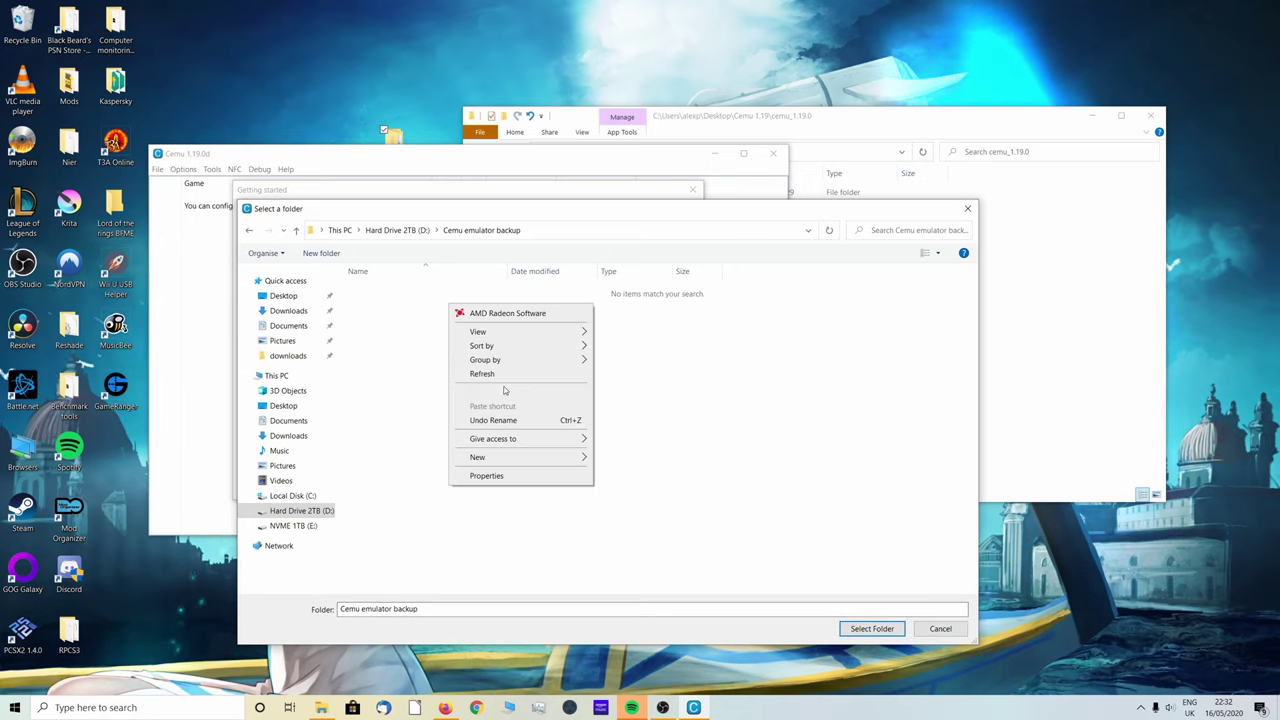
mouse_move(489, 457)
left_click(626, 460)
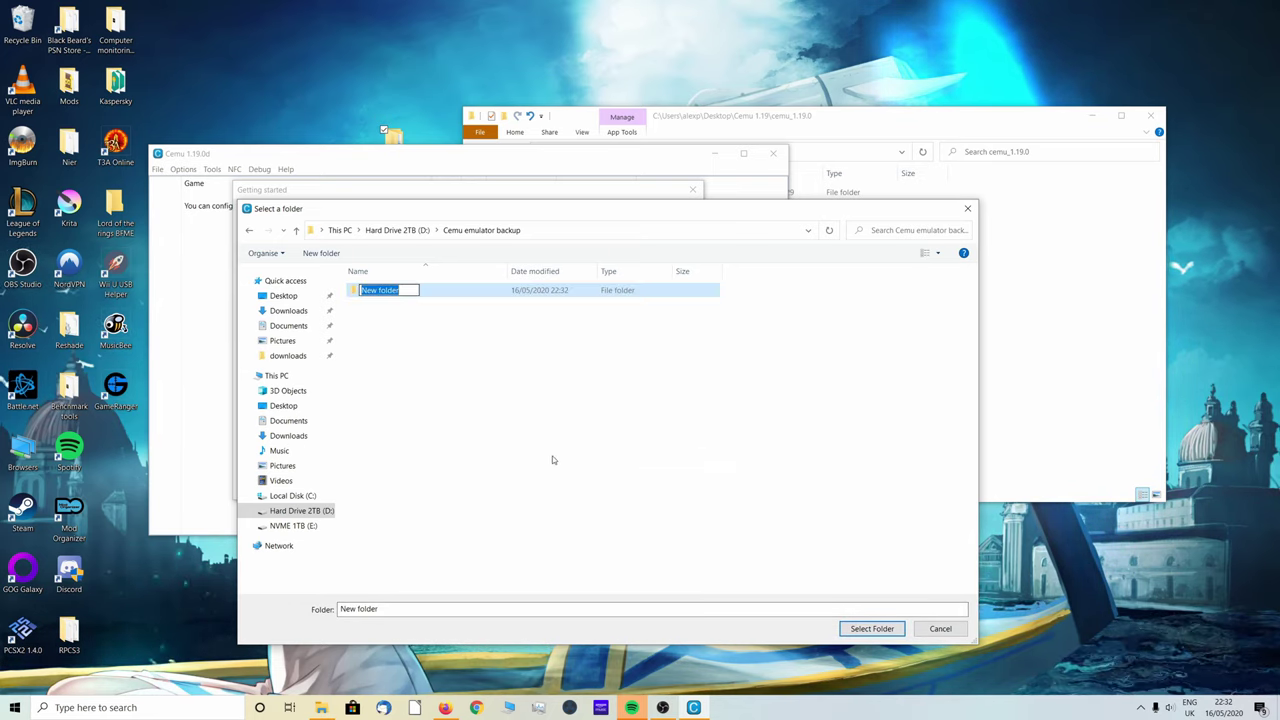
type("mlc")
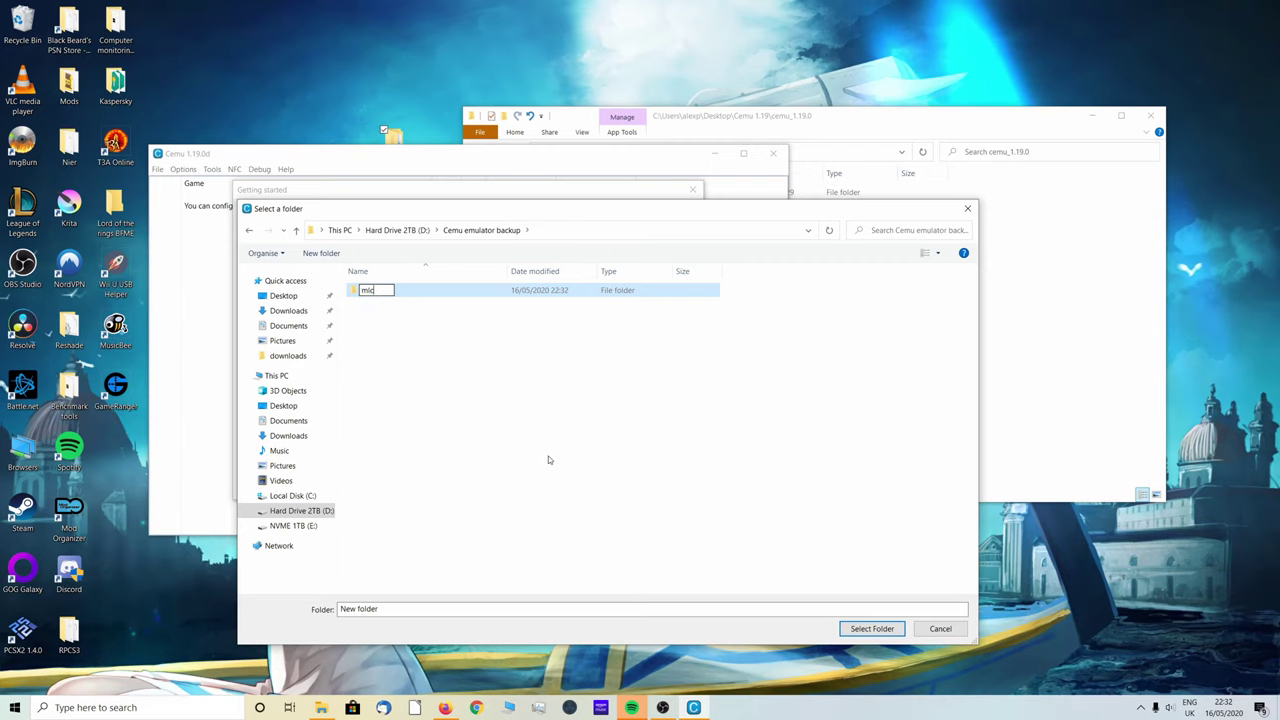
type("01")
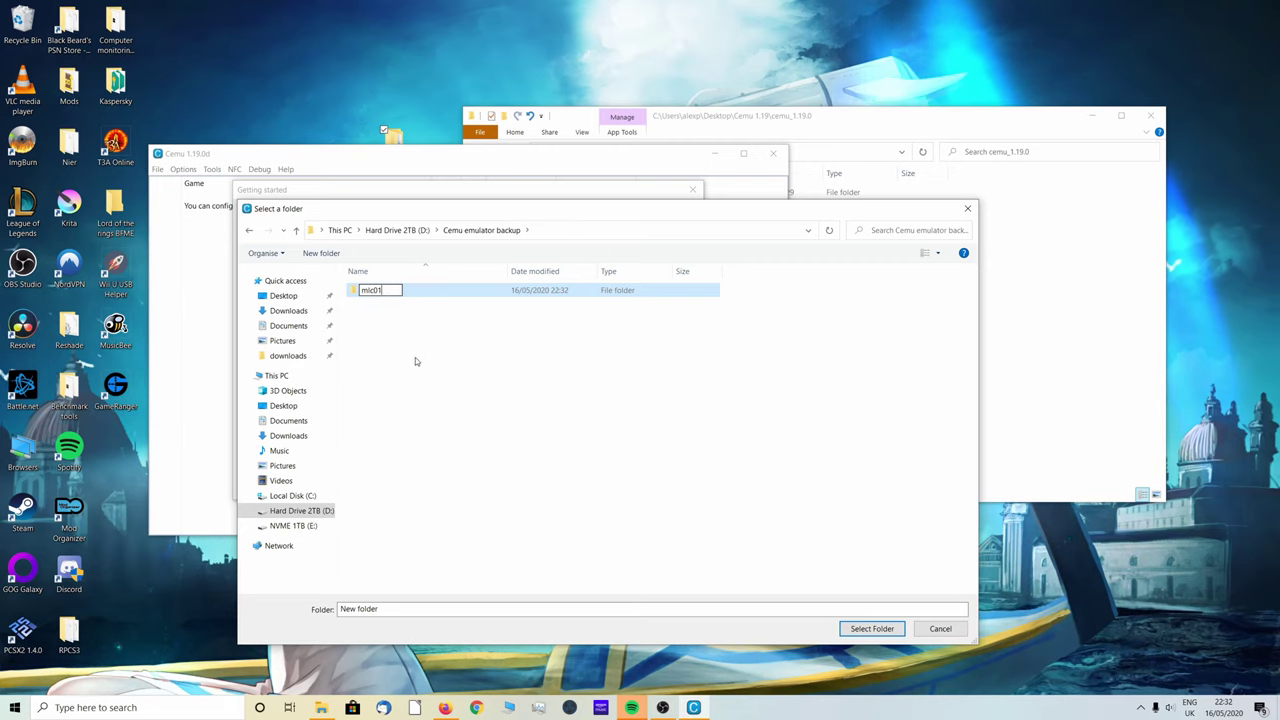
left_click(408, 358)
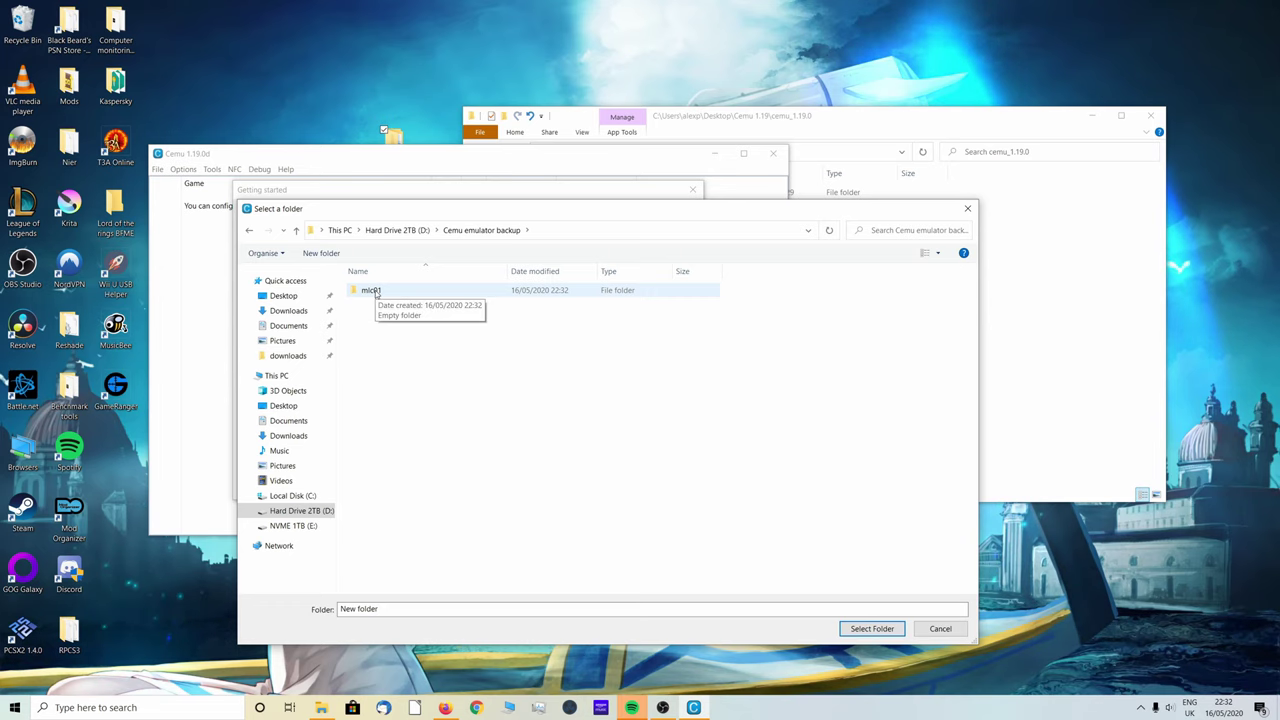
left_click(376, 292)
double_click(376, 291)
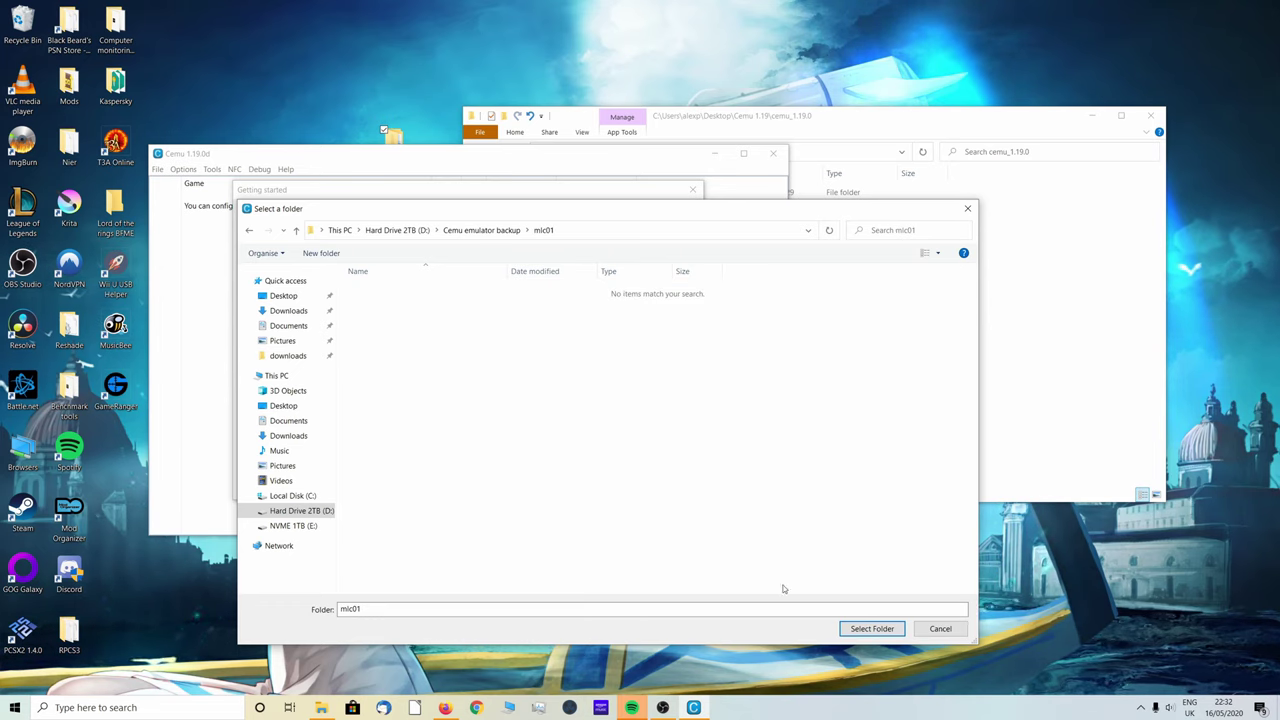
left_click(872, 629)
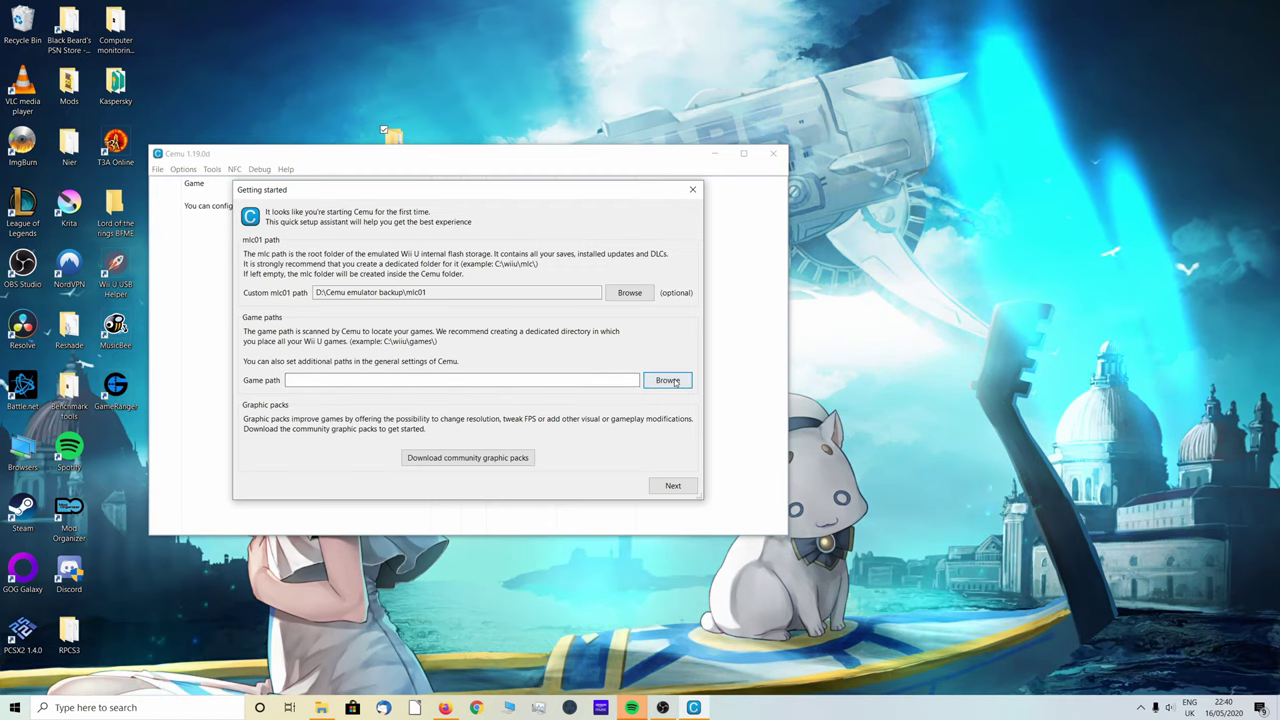
- Set the game path to the GAMES folder under Documents\My Games\Wii U games\DATA\EMULATORS\Cemu
left_click(668, 381)
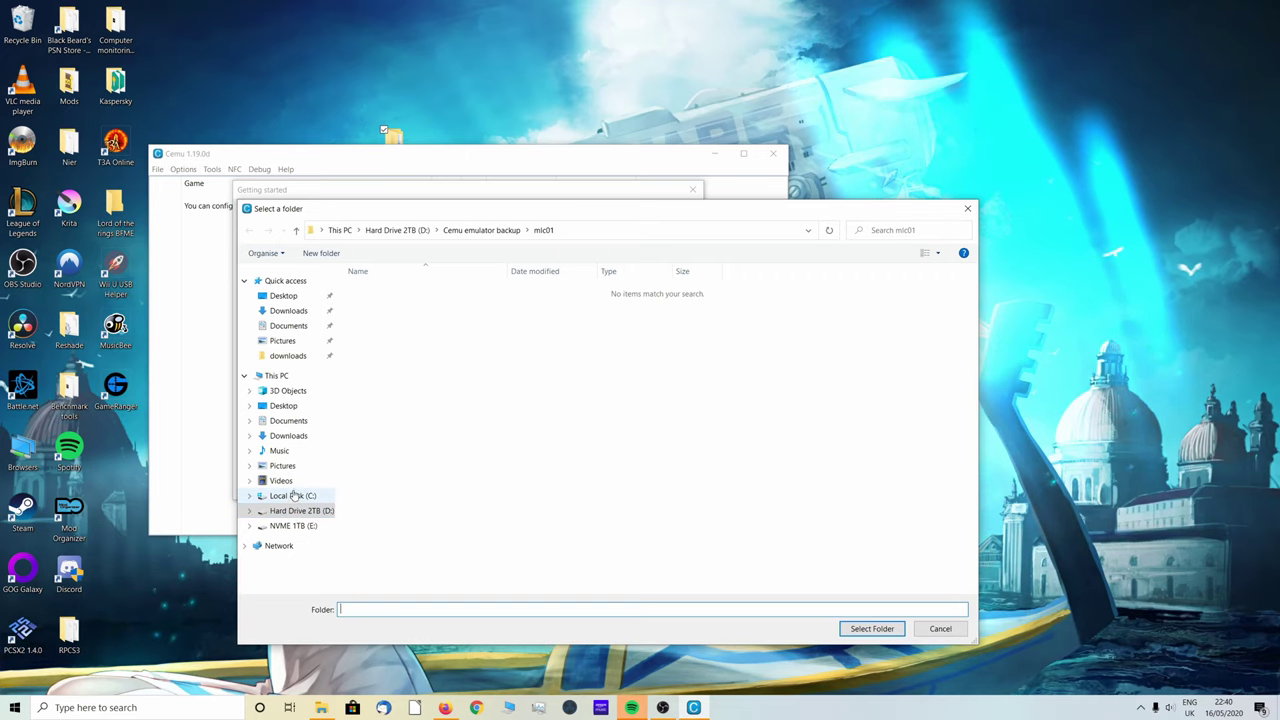
left_click(295, 424)
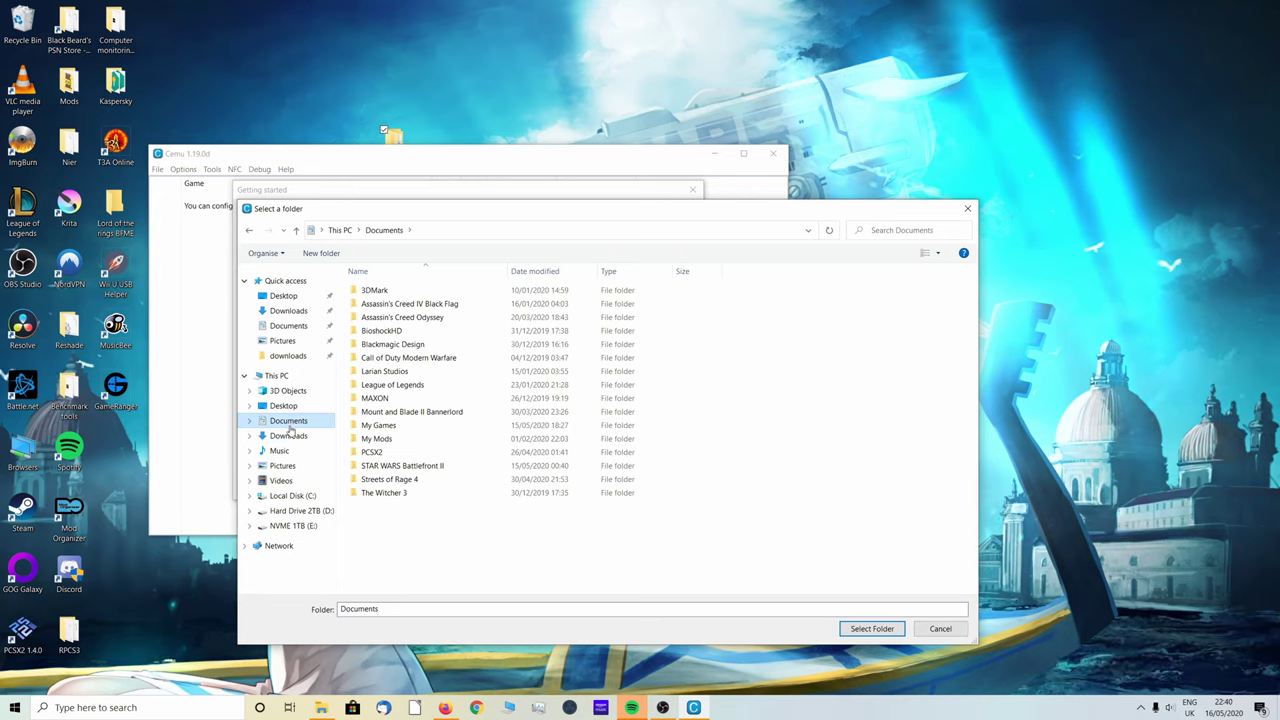
left_click(382, 427)
double_click(382, 427)
double_click(385, 372)
double_click(385, 292)
double_click(385, 290)
double_click(385, 290)
double_click(386, 304)
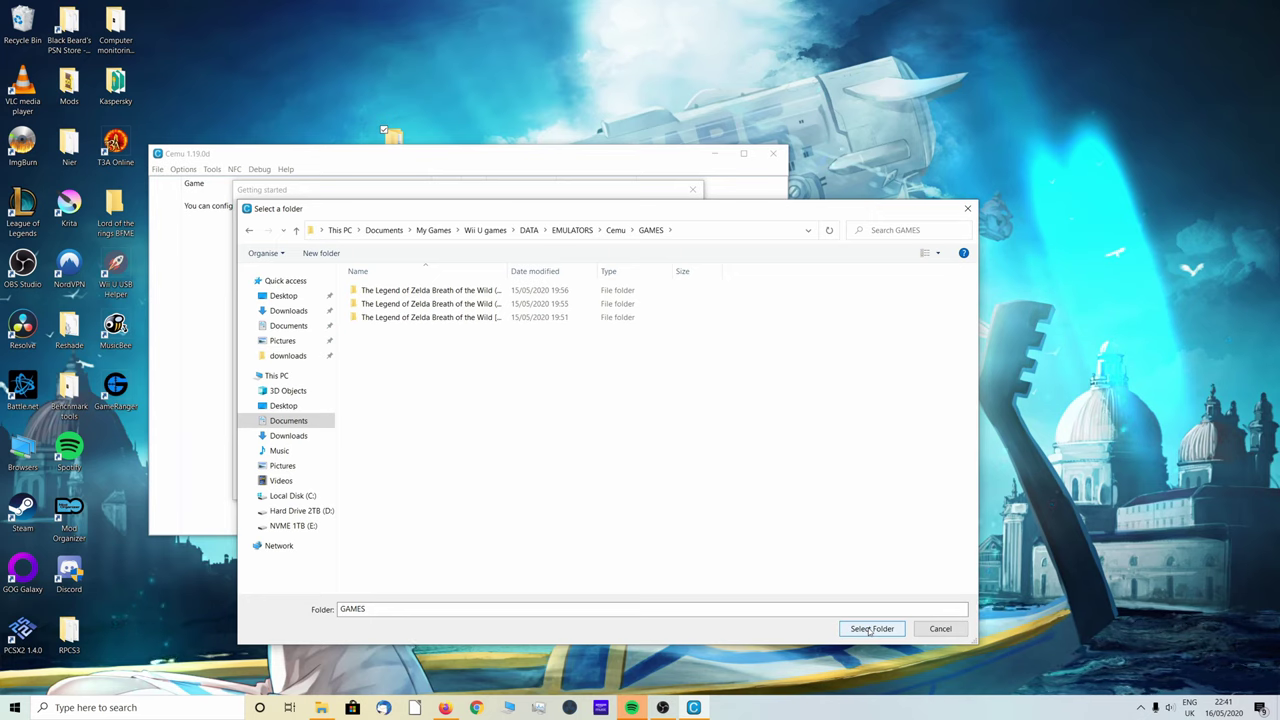
left_click(874, 630)
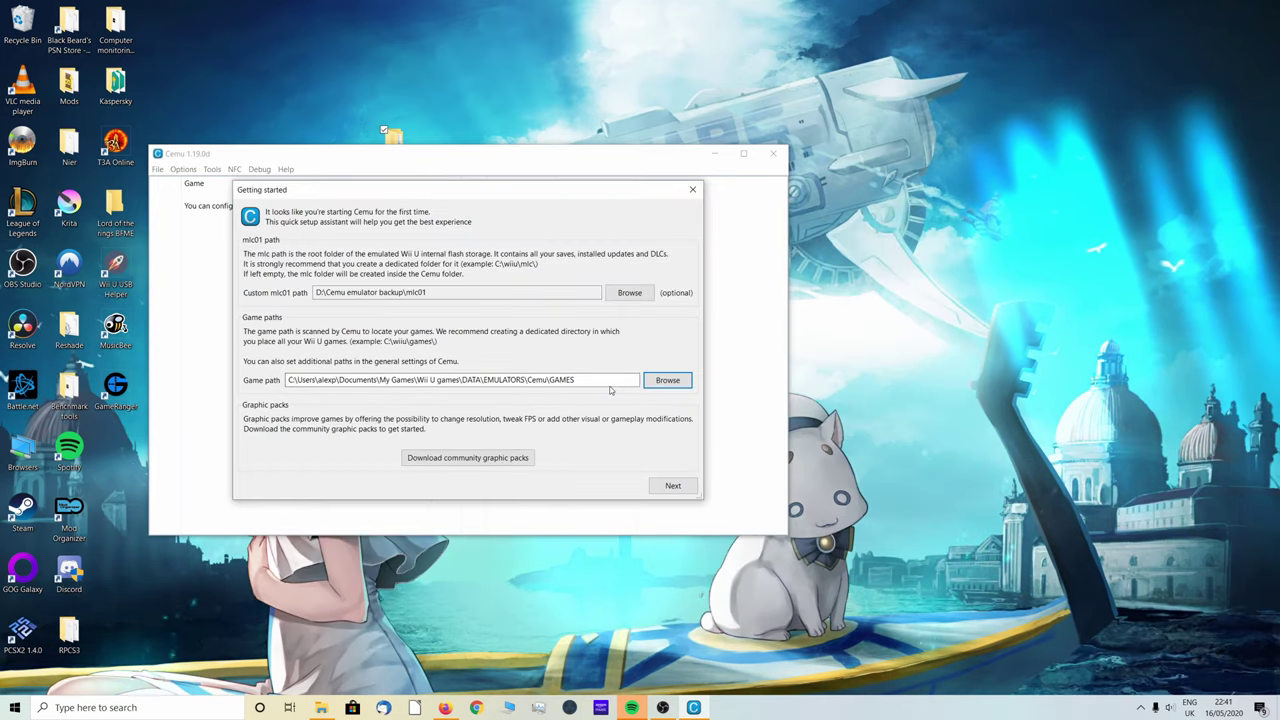
- Download the community graphic packs and continue the setup assistant to the controller input configuration
left_click(459, 462)
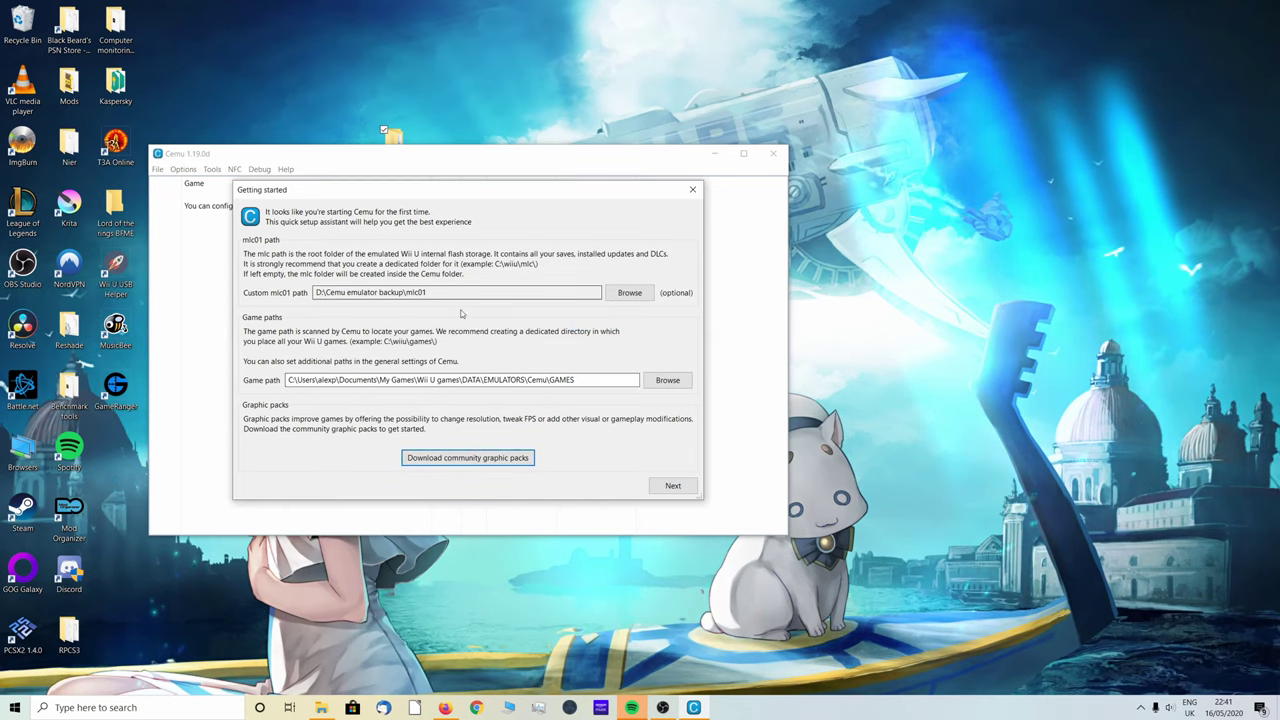
left_click(673, 486)
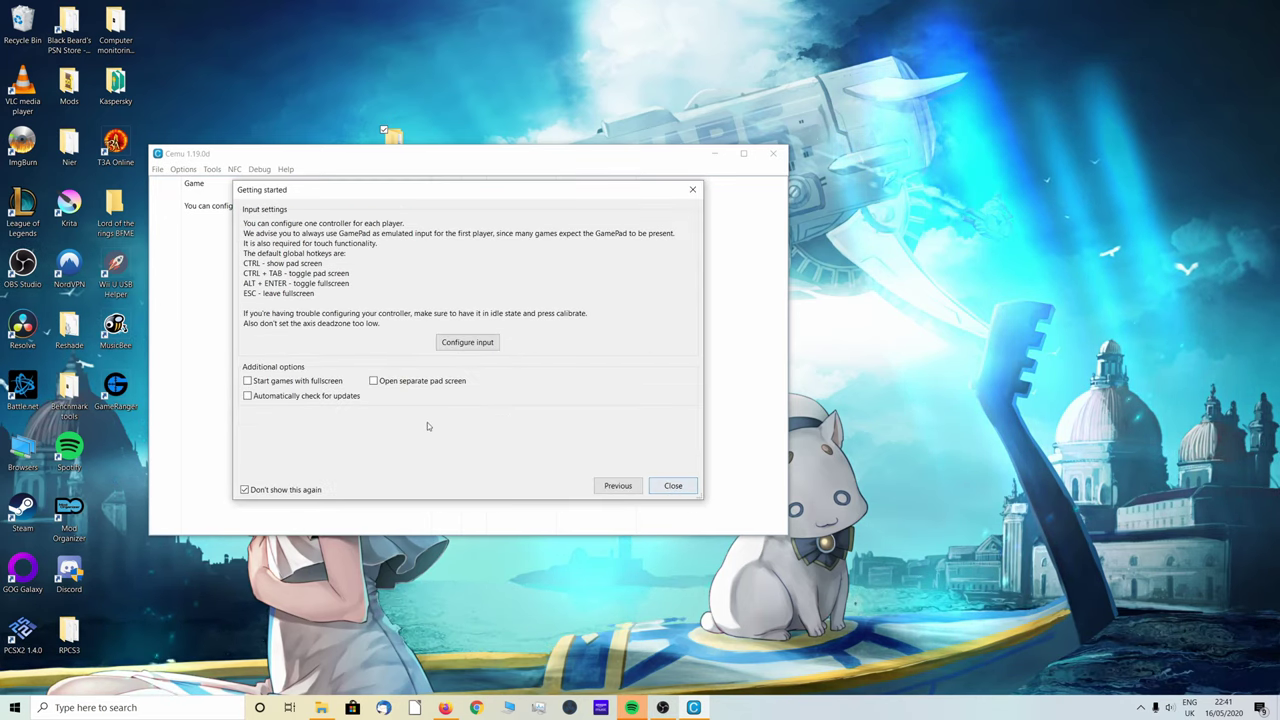
left_click(474, 342)
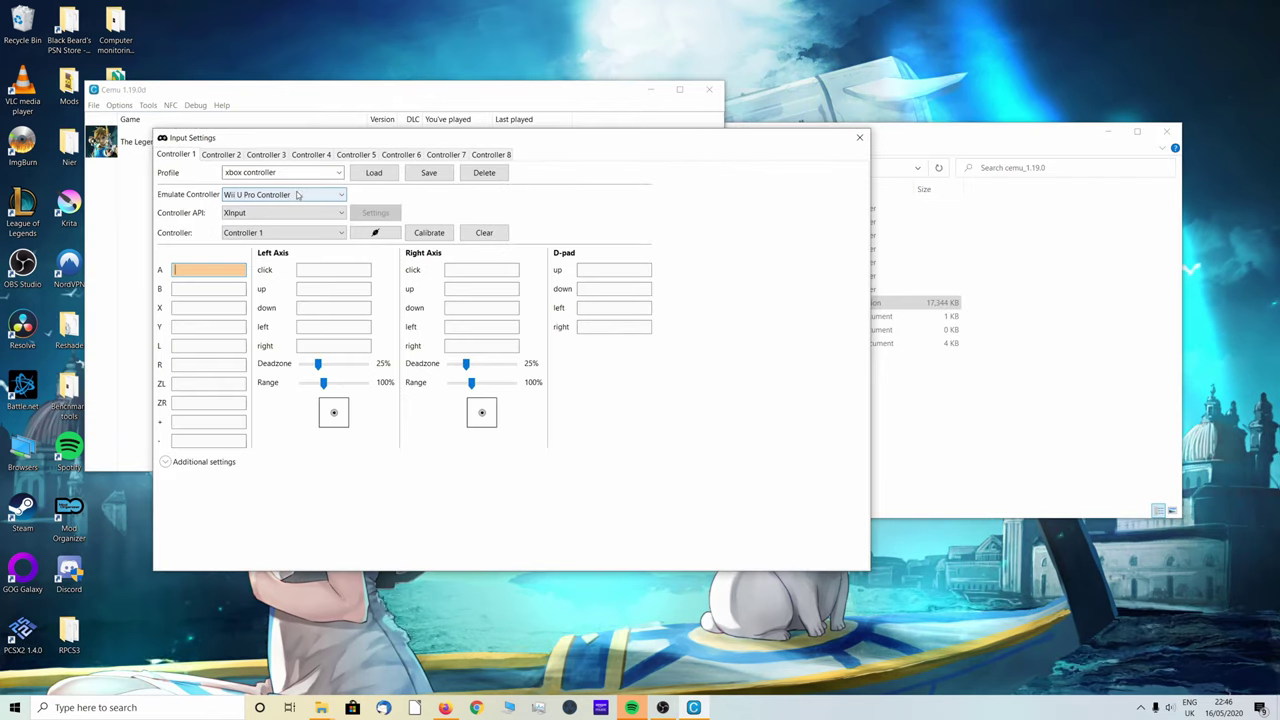
- Set Controller 1 to emulate a Wii U Pro Controller, using the XInput API and the Controller 1 device
left_click(280, 195)
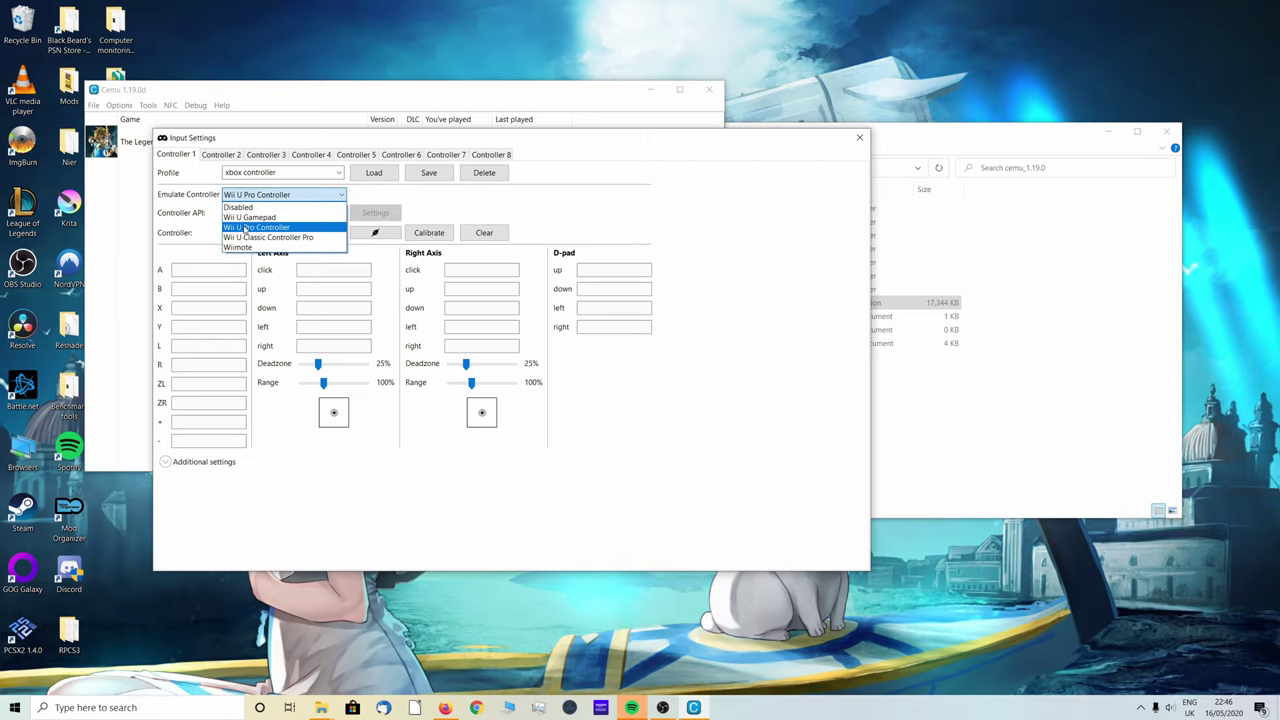
left_click(244, 228)
left_click(244, 214)
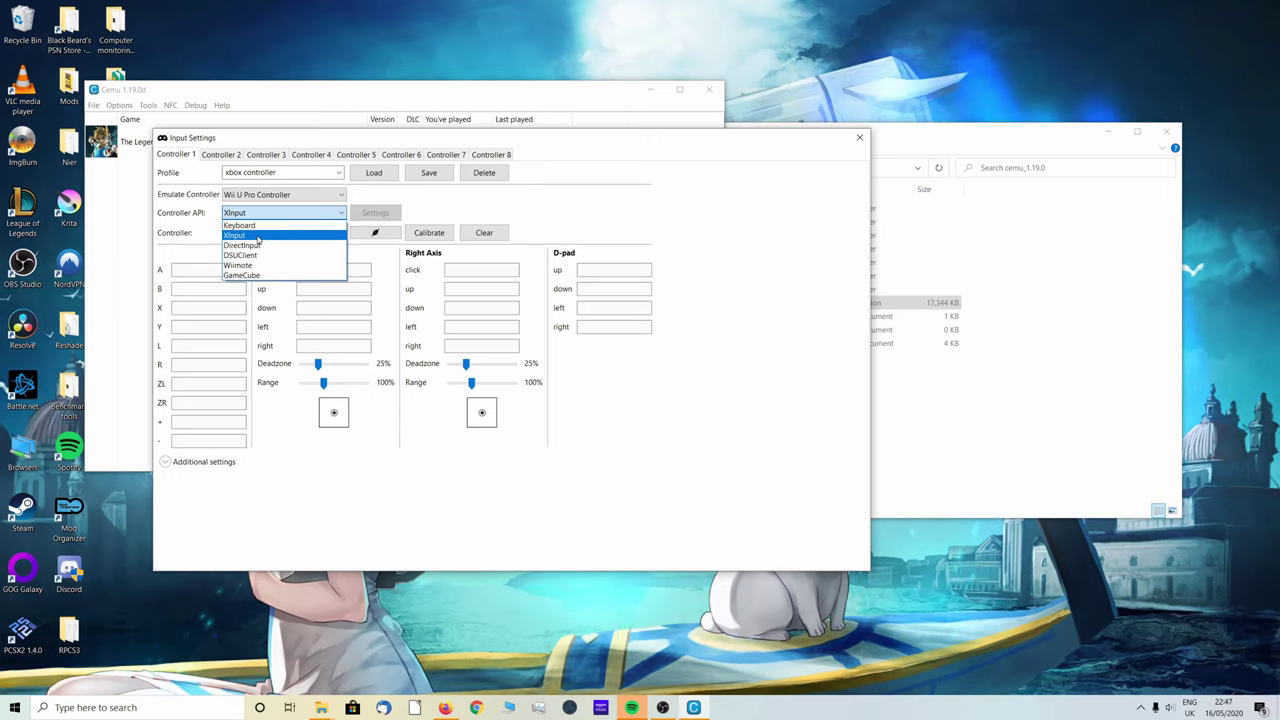
left_click(258, 236)
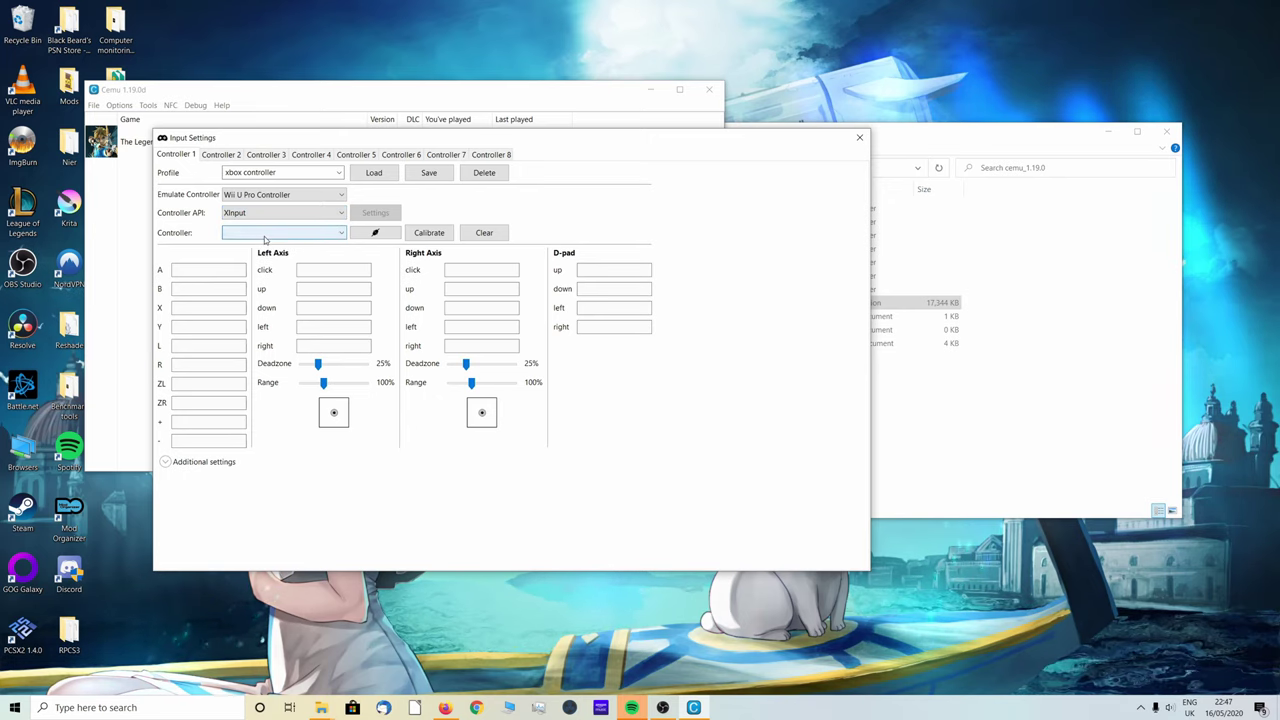
left_click(262, 232)
left_click(258, 245)
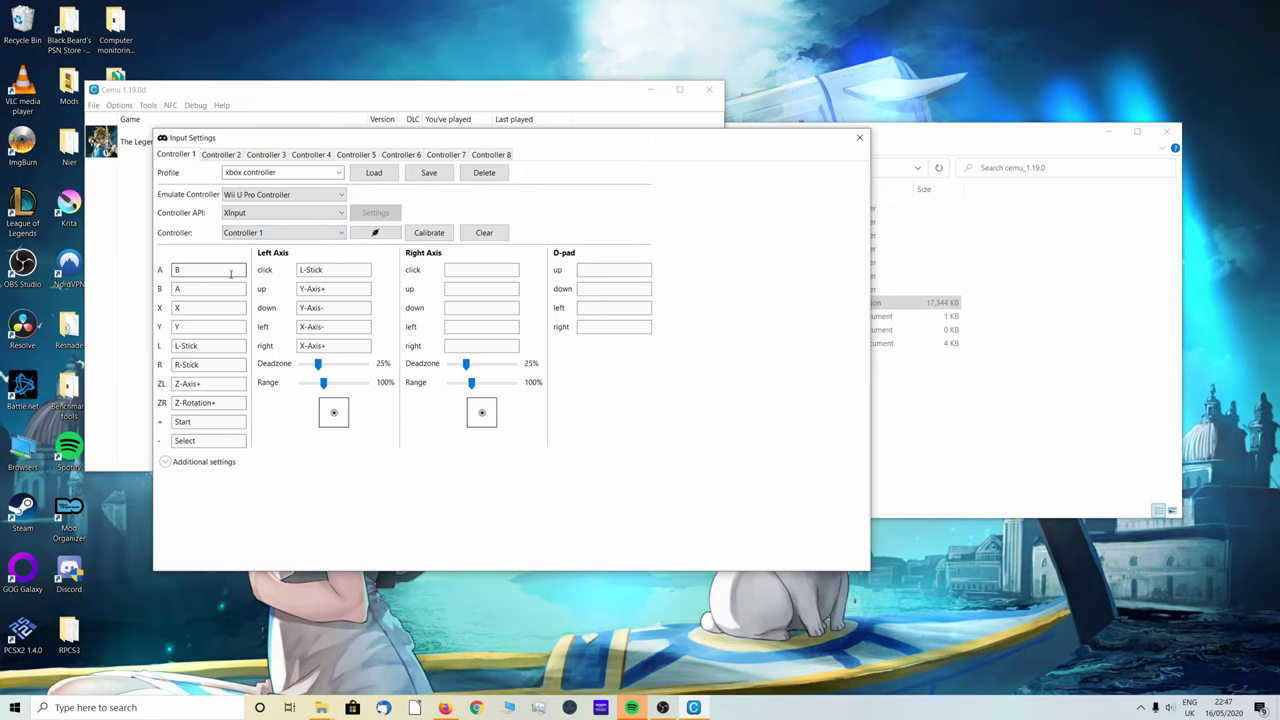
- Map the gamepad's buttons, both sticks and D-pad directions, then save the "xbox controller" profile and close the input settings
left_click(230, 274)
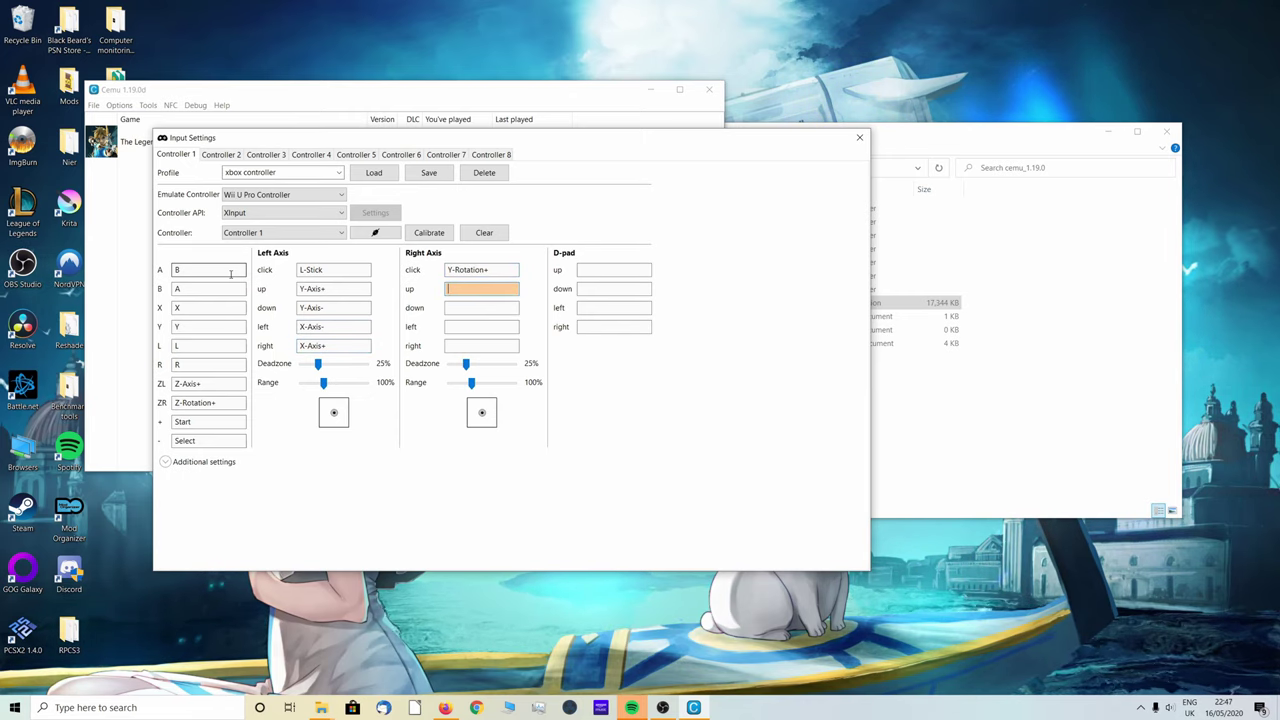
left_click(503, 270)
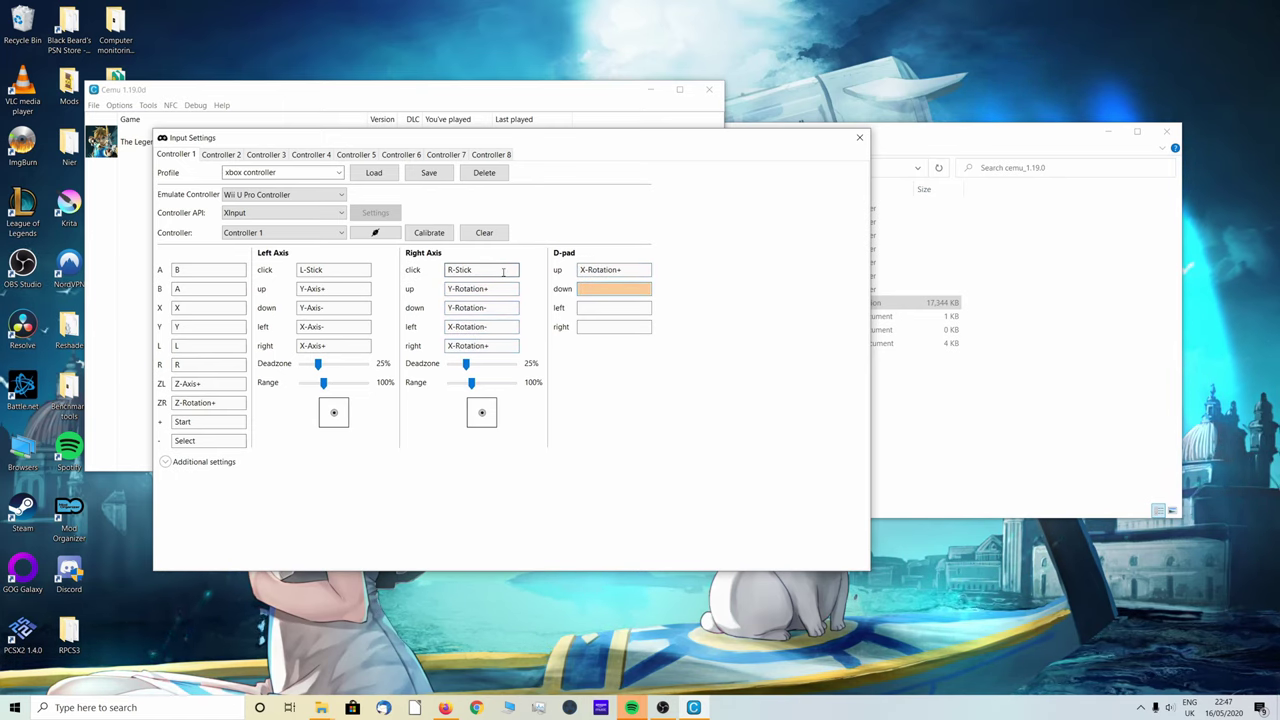
left_click(627, 270)
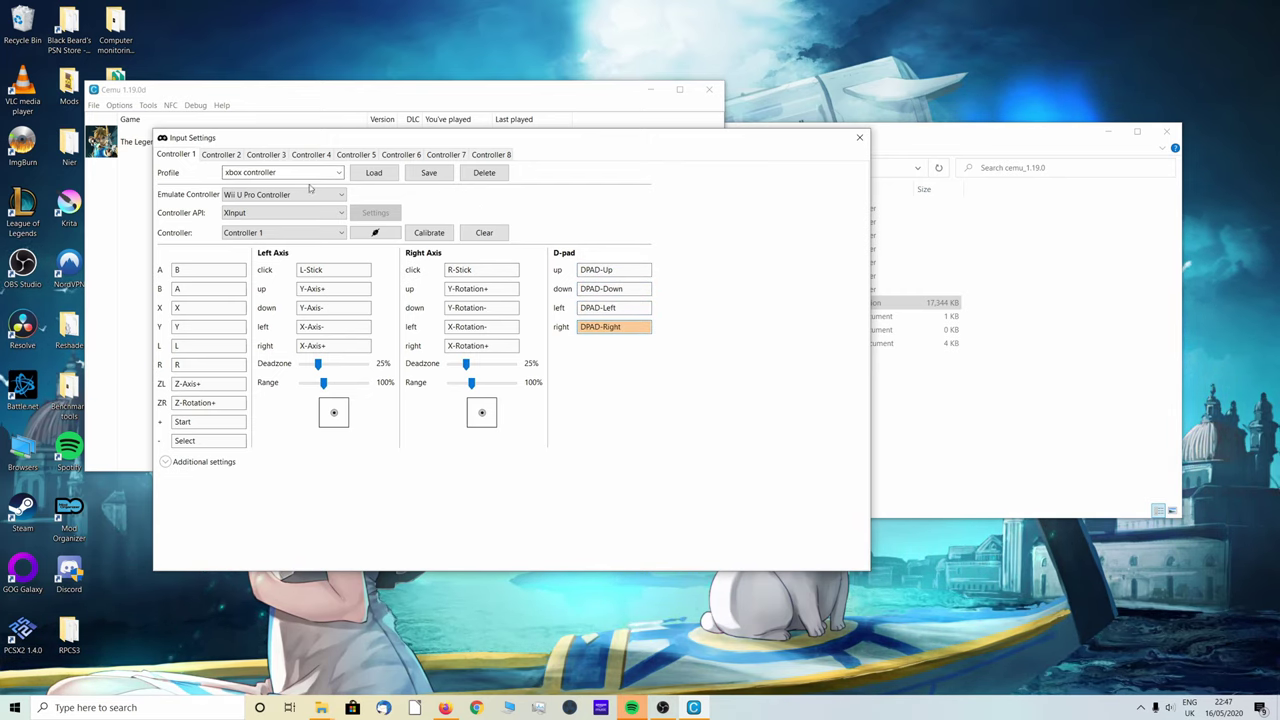
left_click(430, 175)
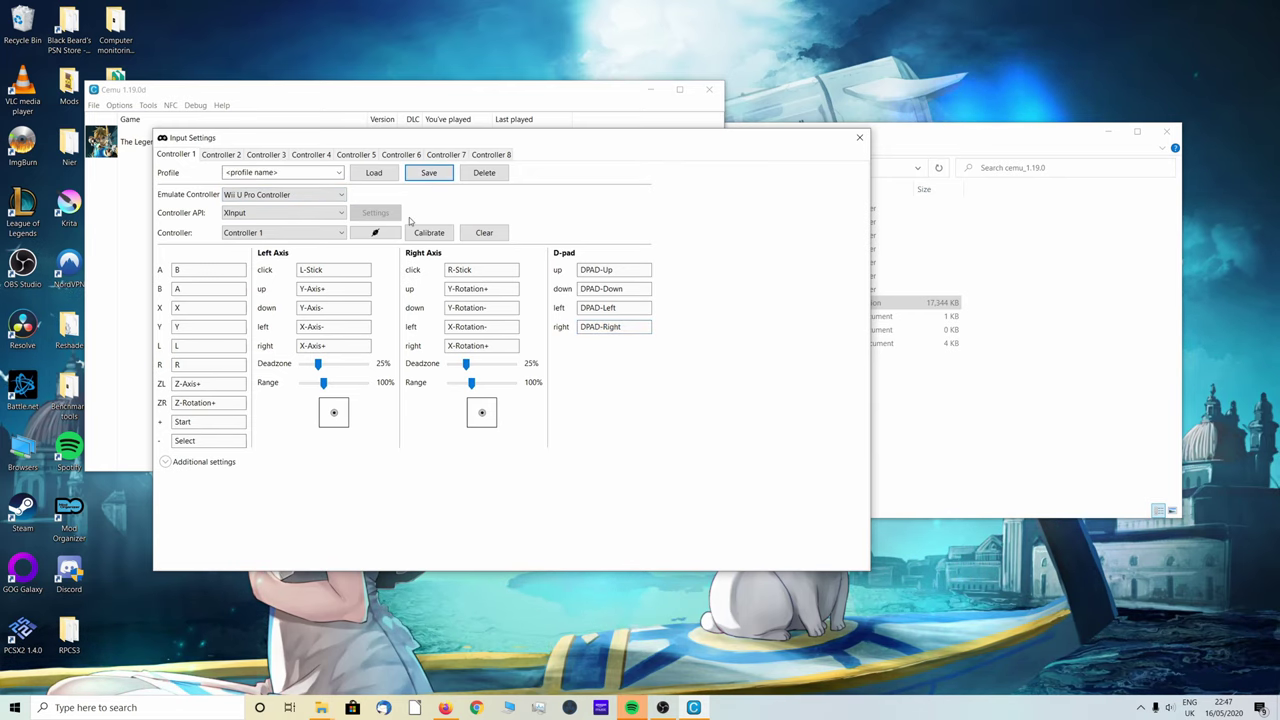
left_click(859, 137)
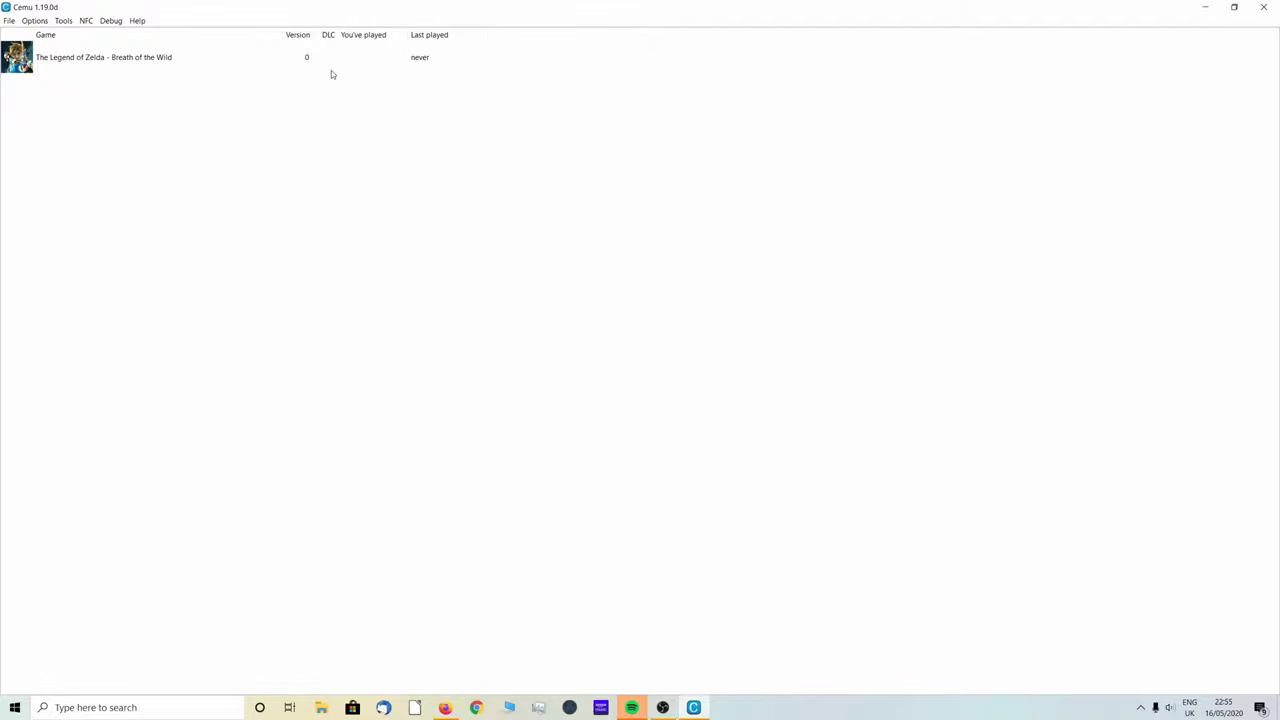
- Install the Breath of the Wild v208 update from meta.xml in the meta folder of its UPDATE DATA folder
left_click(8, 21)
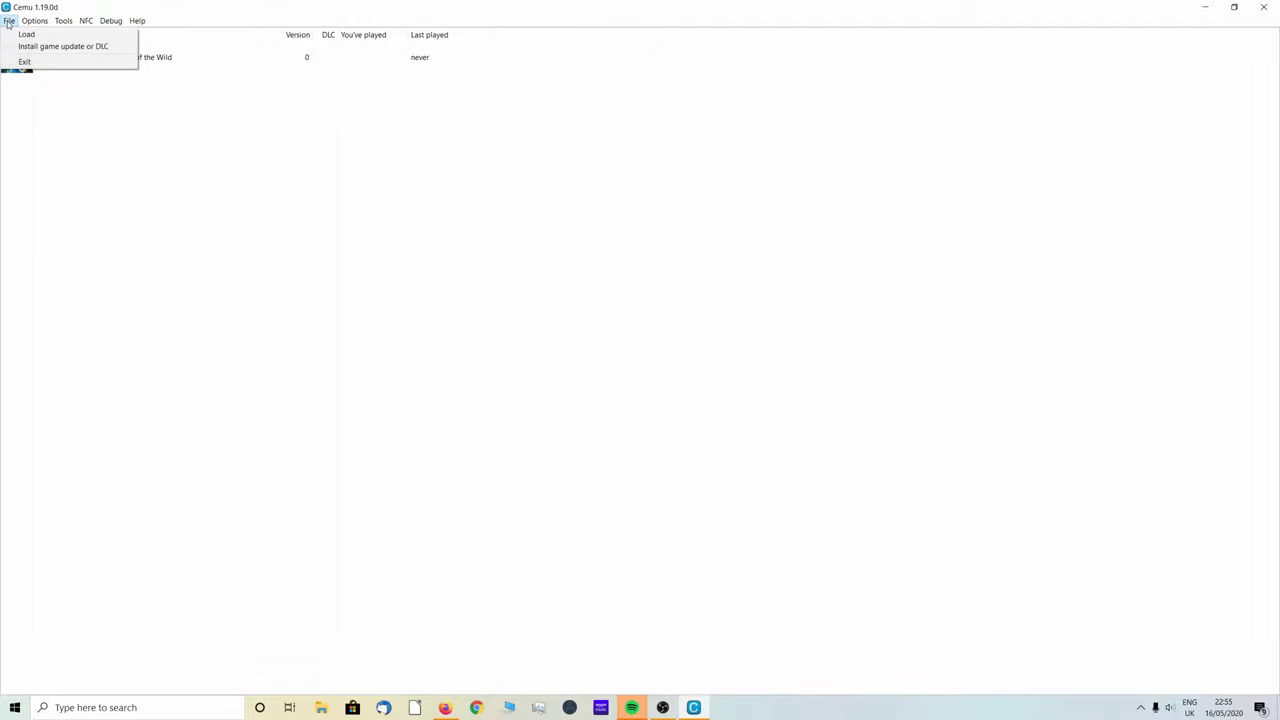
left_click(67, 47)
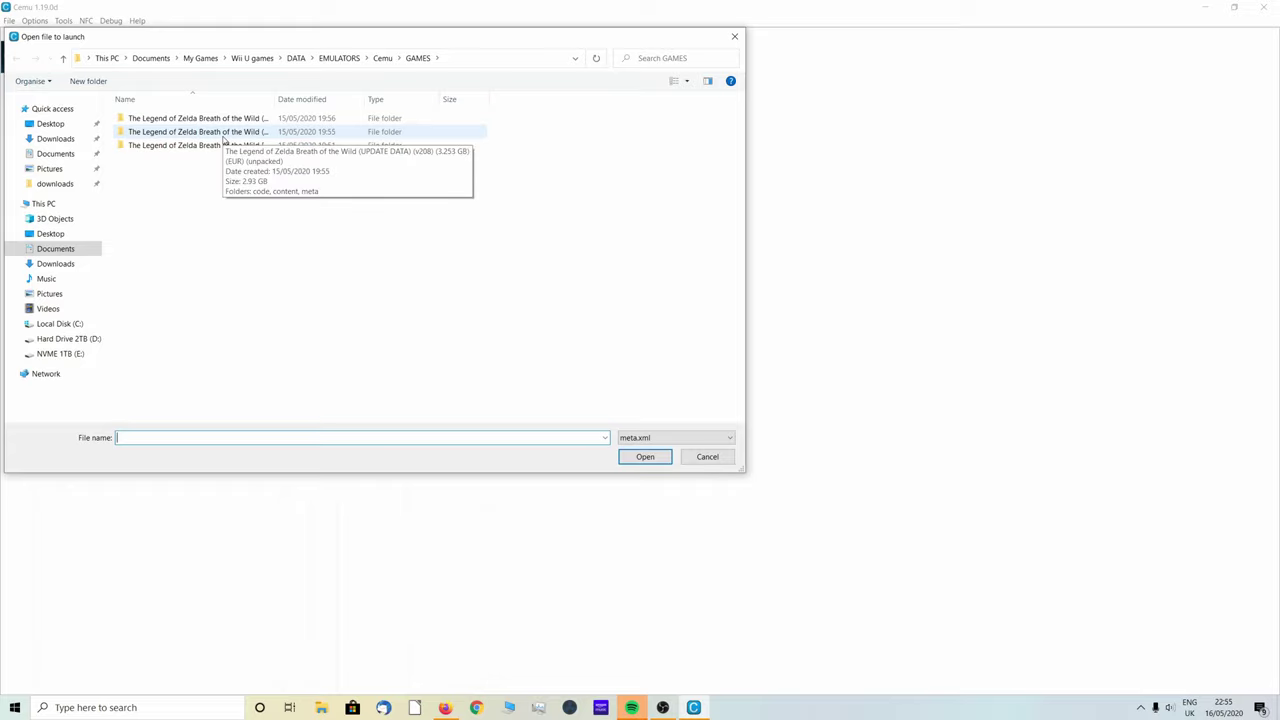
left_click(224, 140)
left_click(649, 460)
double_click(133, 146)
left_click(146, 121)
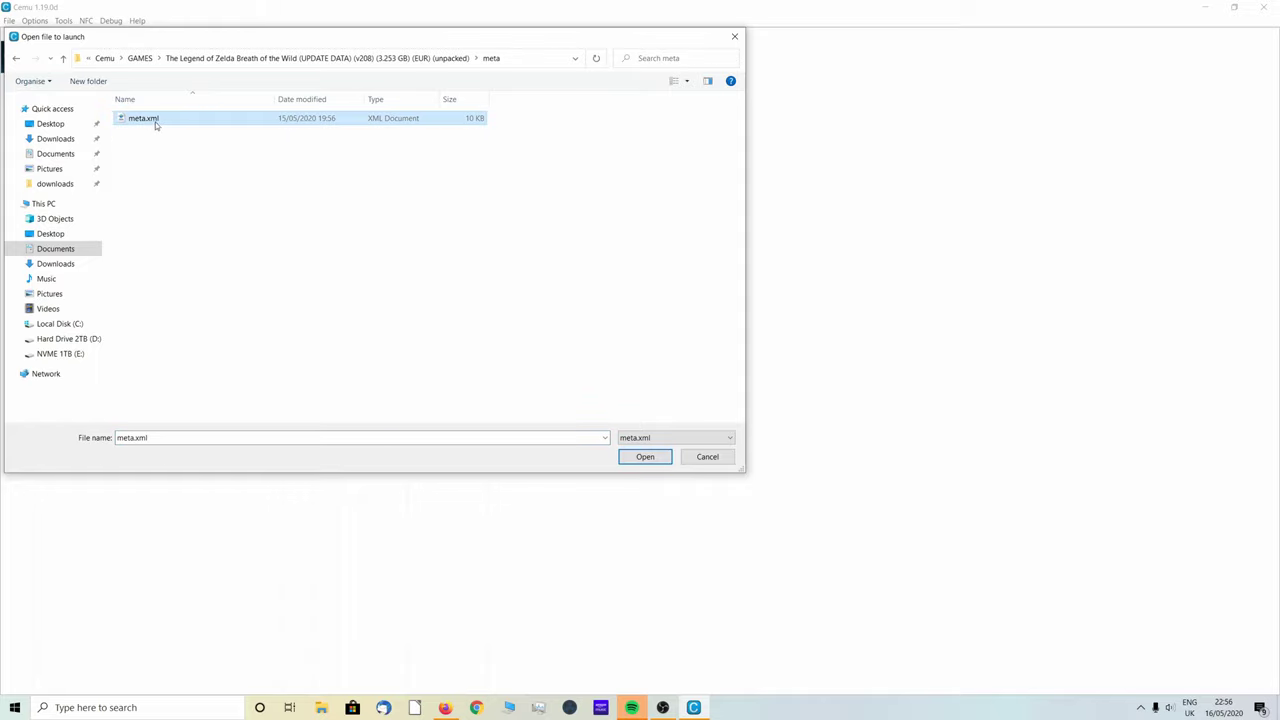
left_click(645, 458)
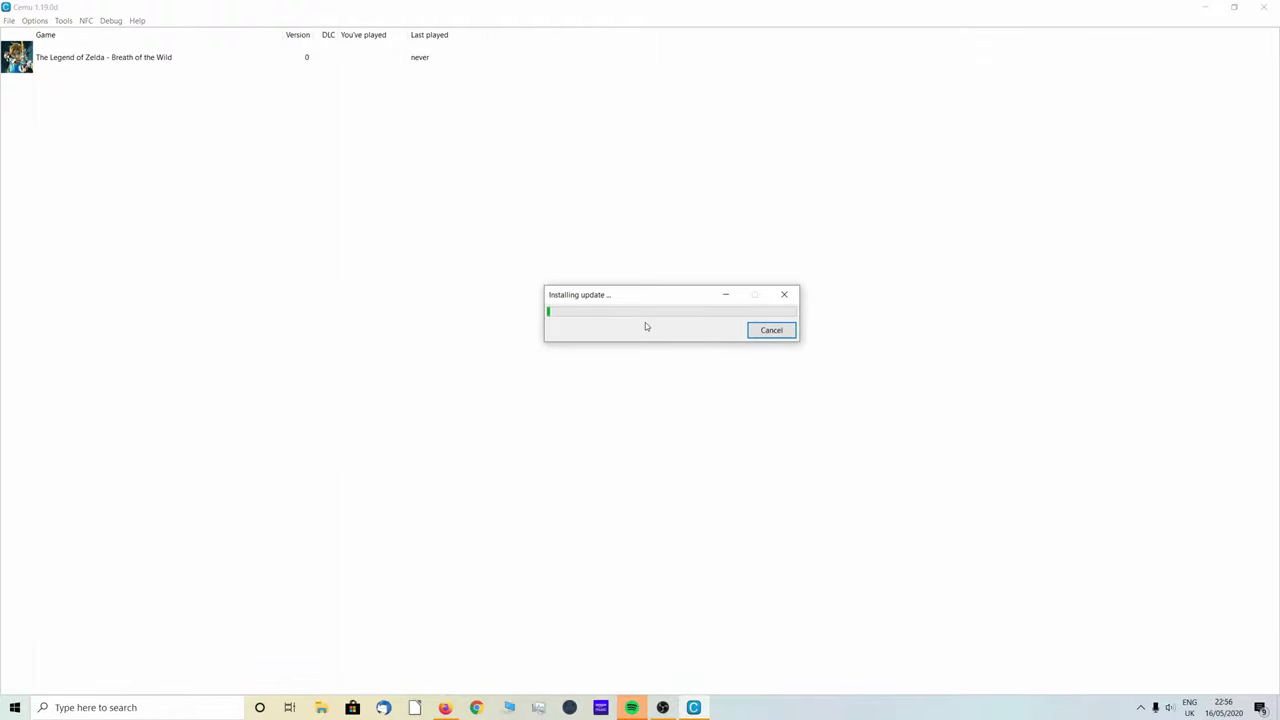
mouse_move(660, 709)
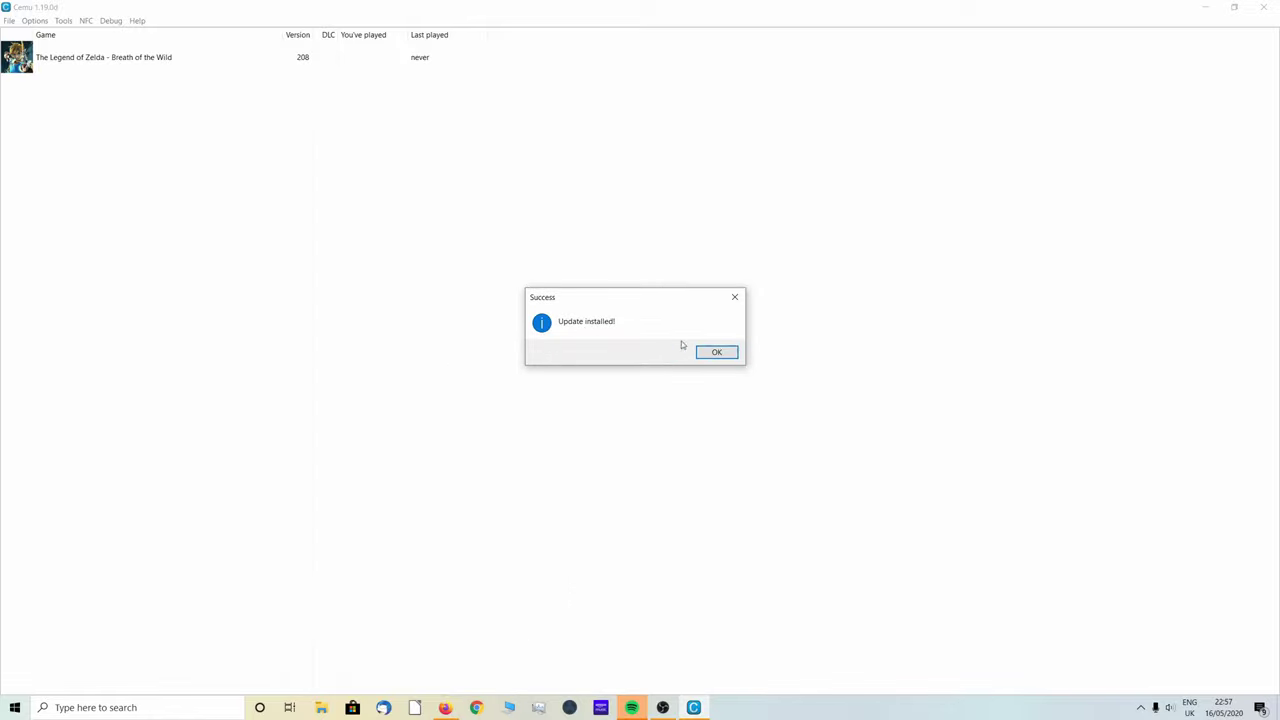
left_click(714, 353)
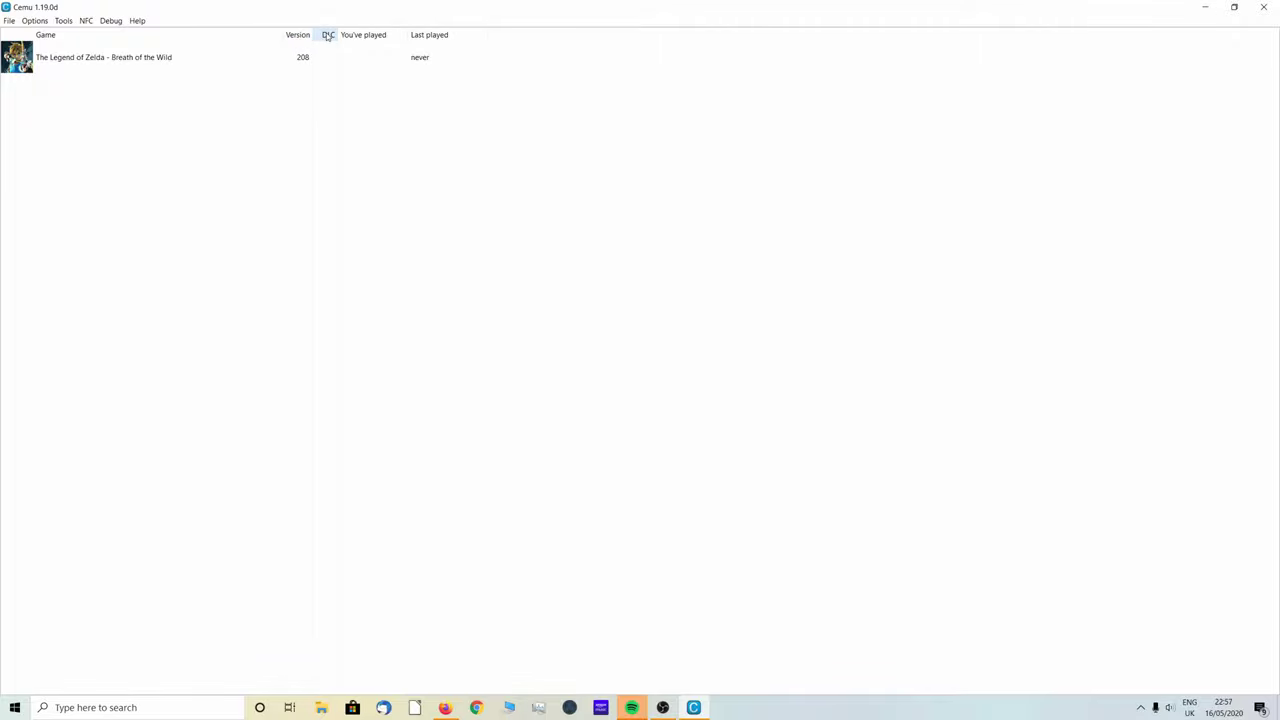
- Install the Breath of the Wild DLC from meta.xml in the meta folder of its DLC folder under GAMES
left_click(9, 21)
left_click(34, 47)
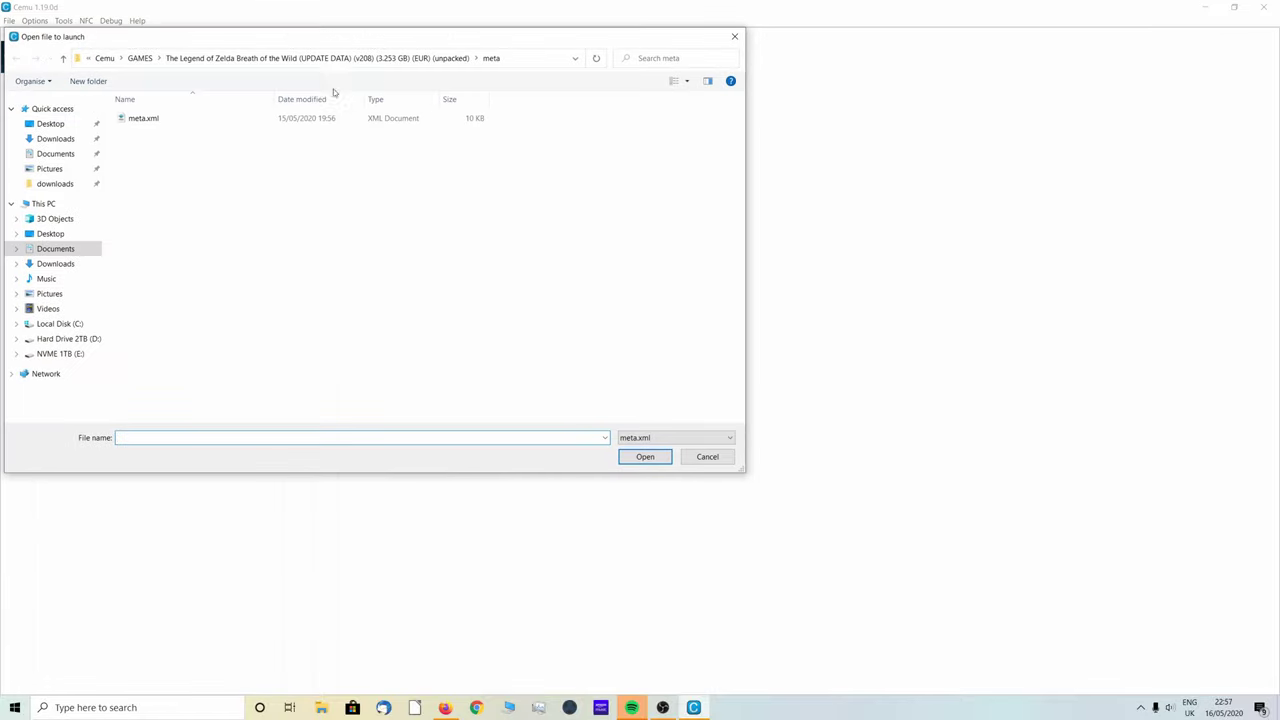
left_click(203, 58)
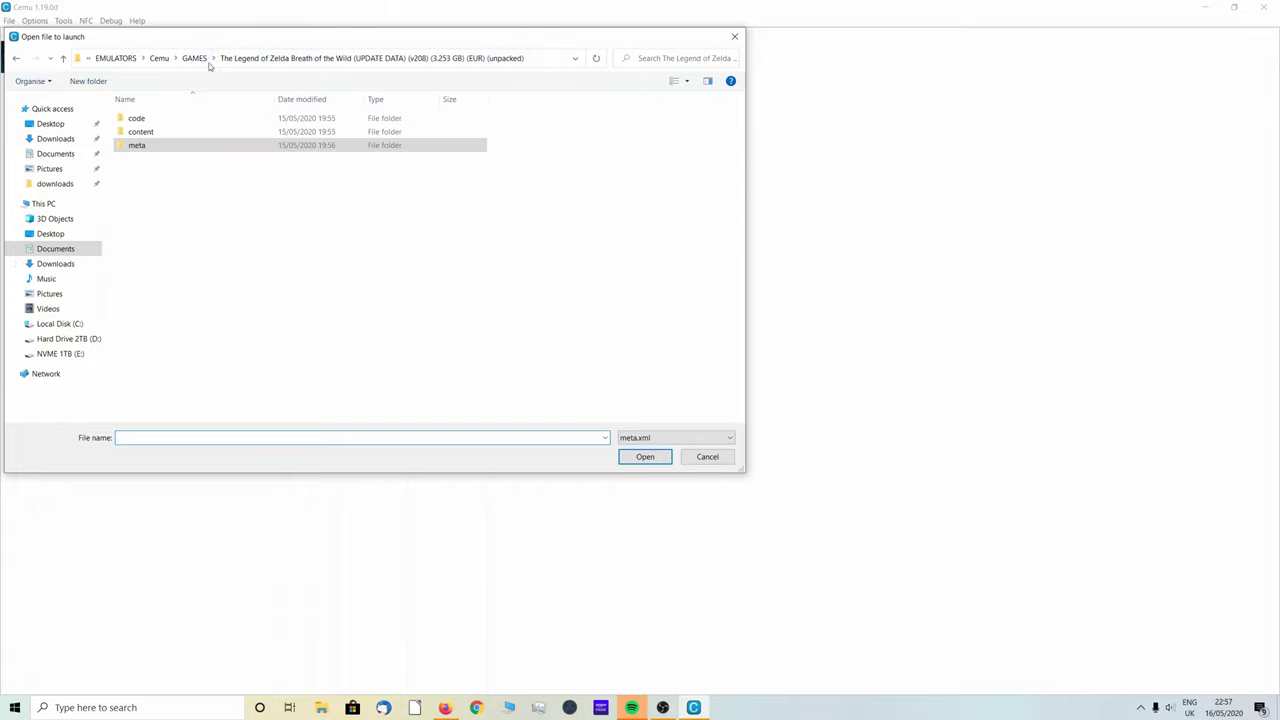
left_click(194, 58)
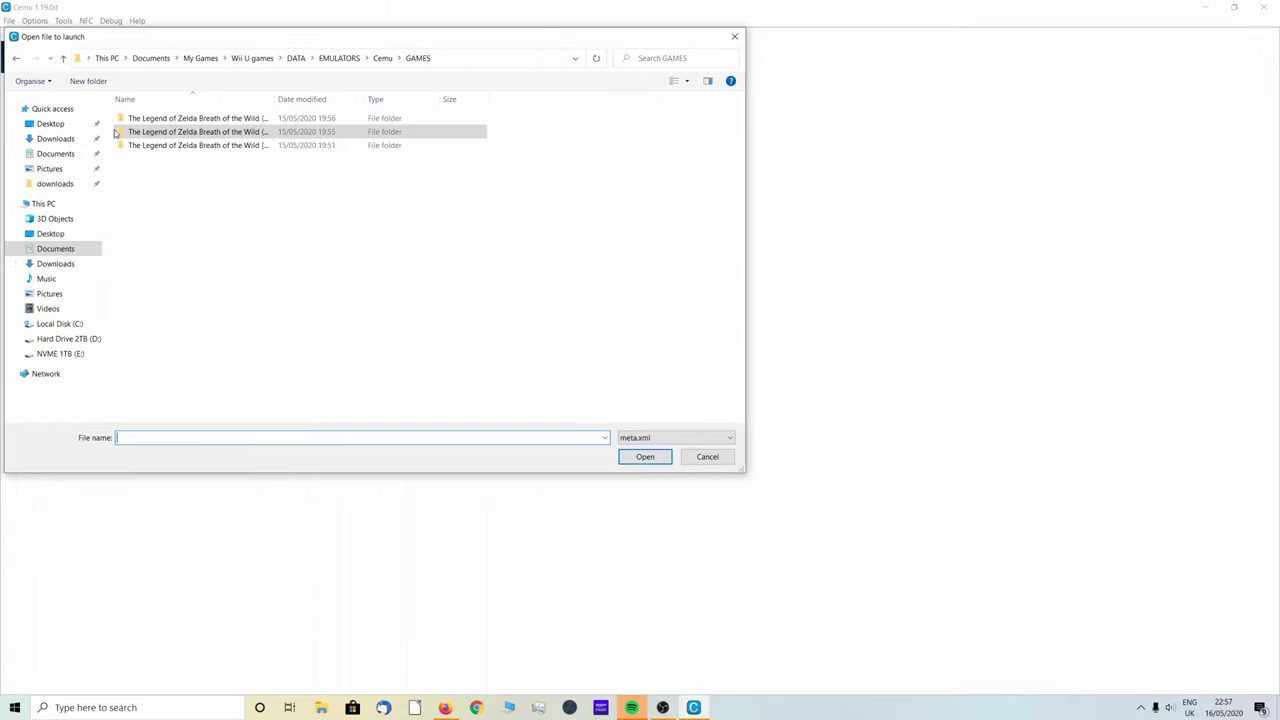
double_click(193, 120)
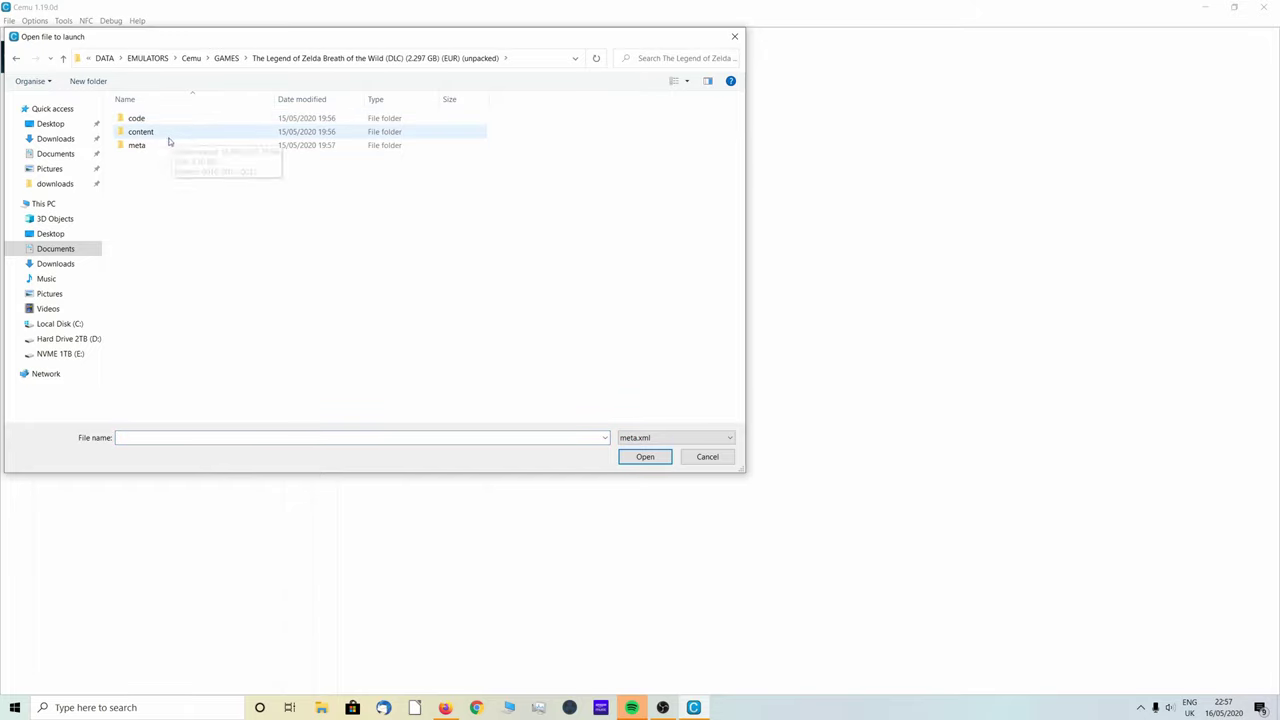
double_click(163, 145)
left_click(157, 122)
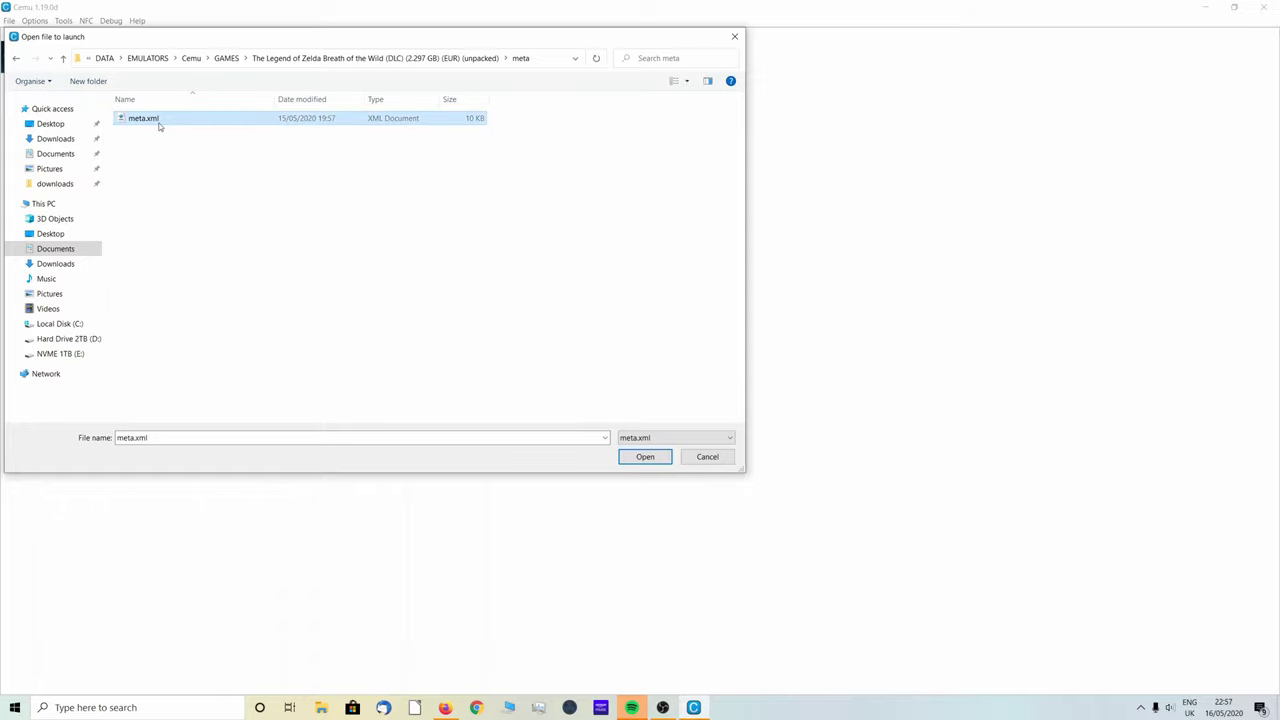
left_click(646, 456)
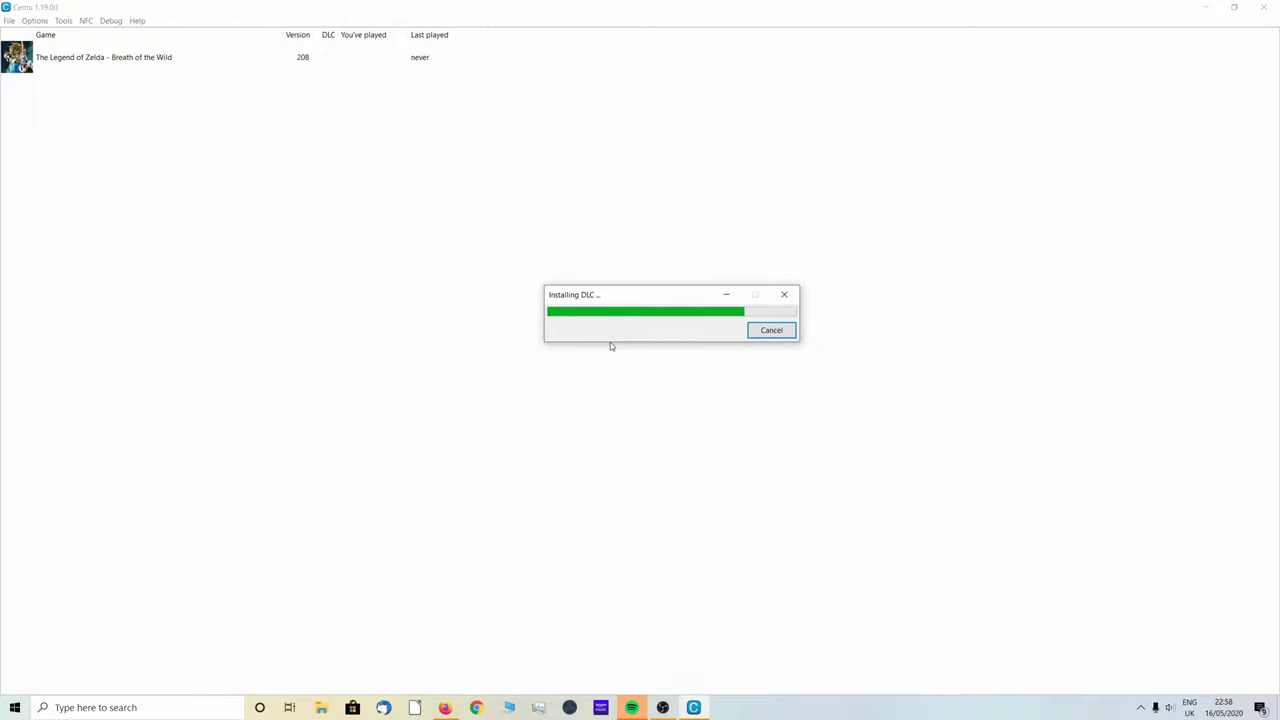
left_click(717, 350)
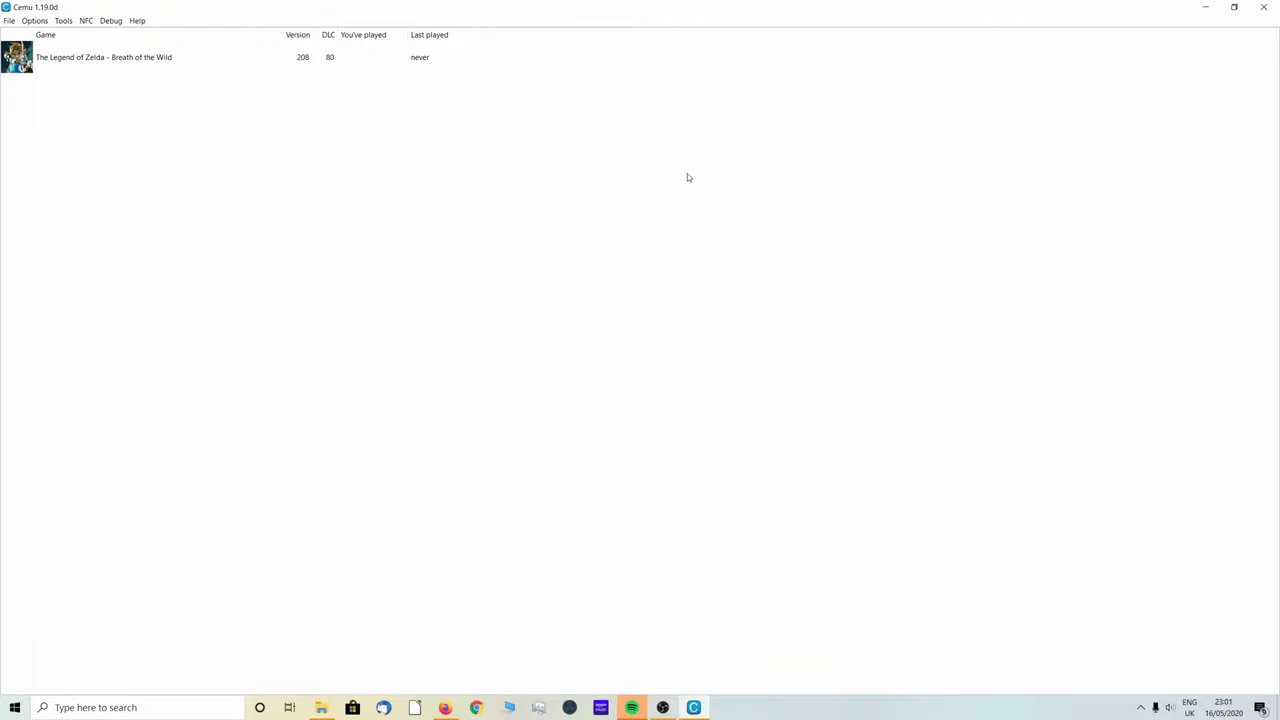
- In the general settings, enable remembering the main and pad window positions and automatically checking for updates
left_click(28, 21)
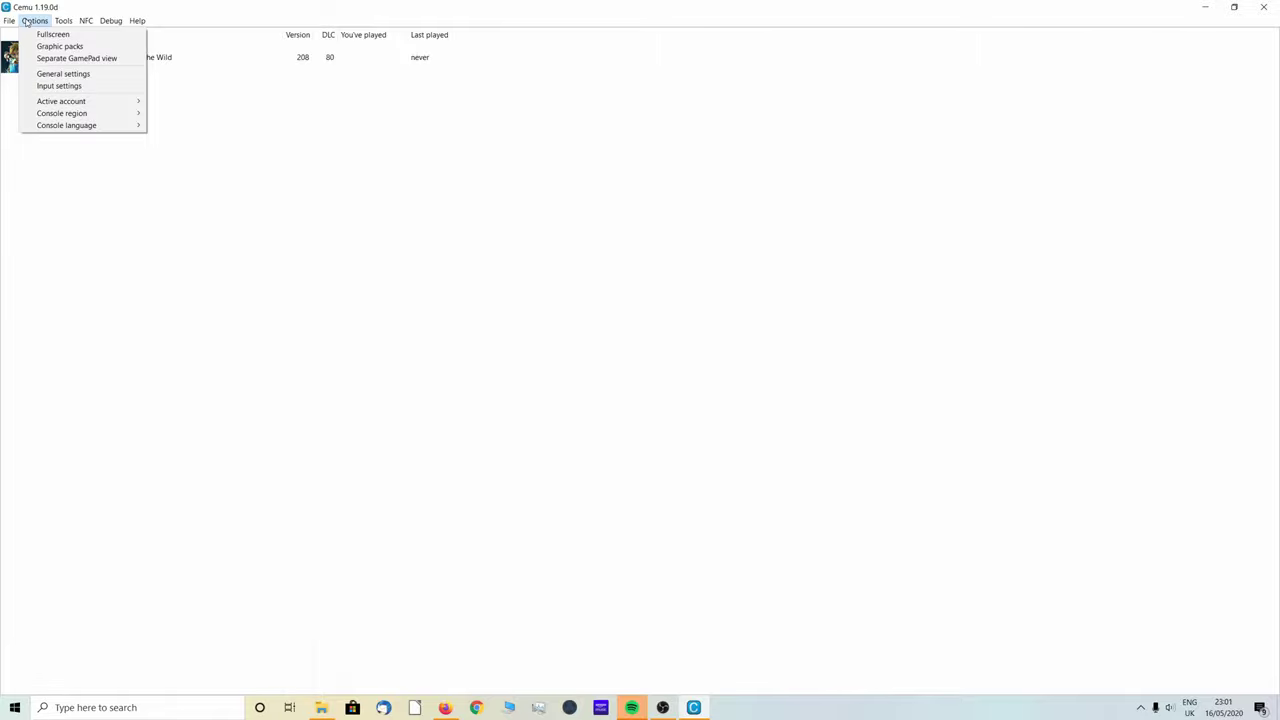
left_click(80, 74)
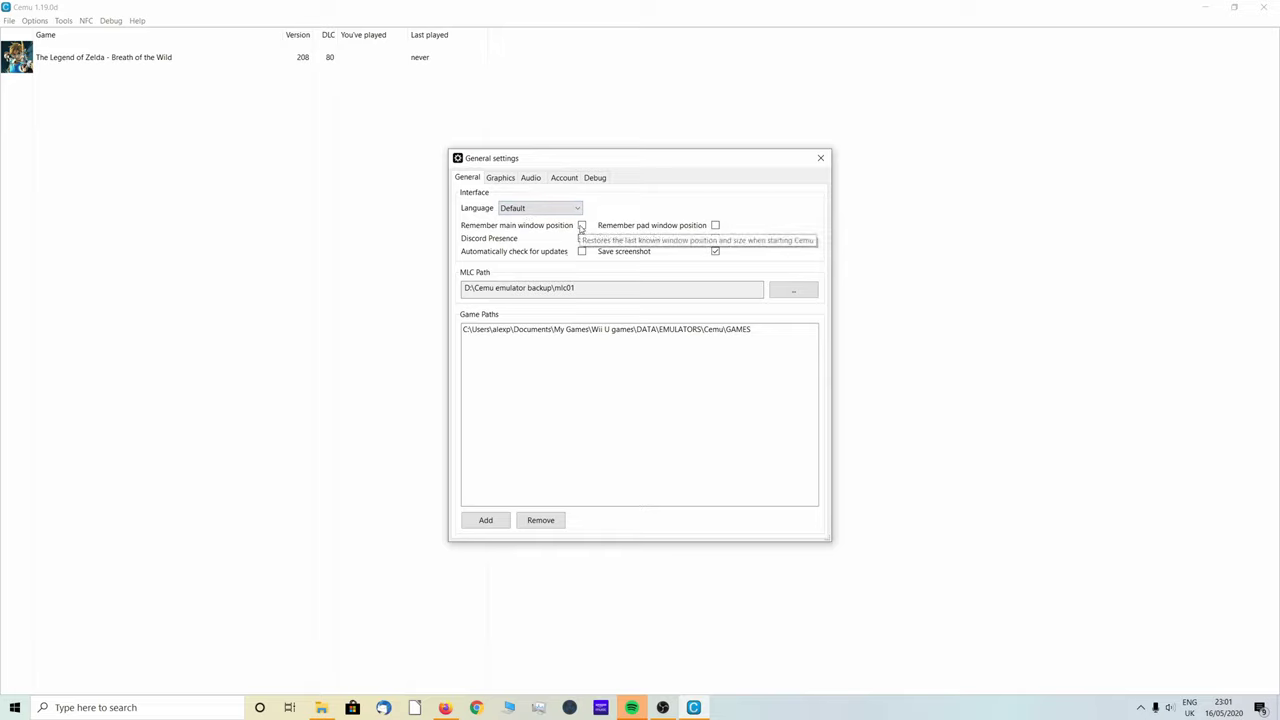
left_click(581, 226)
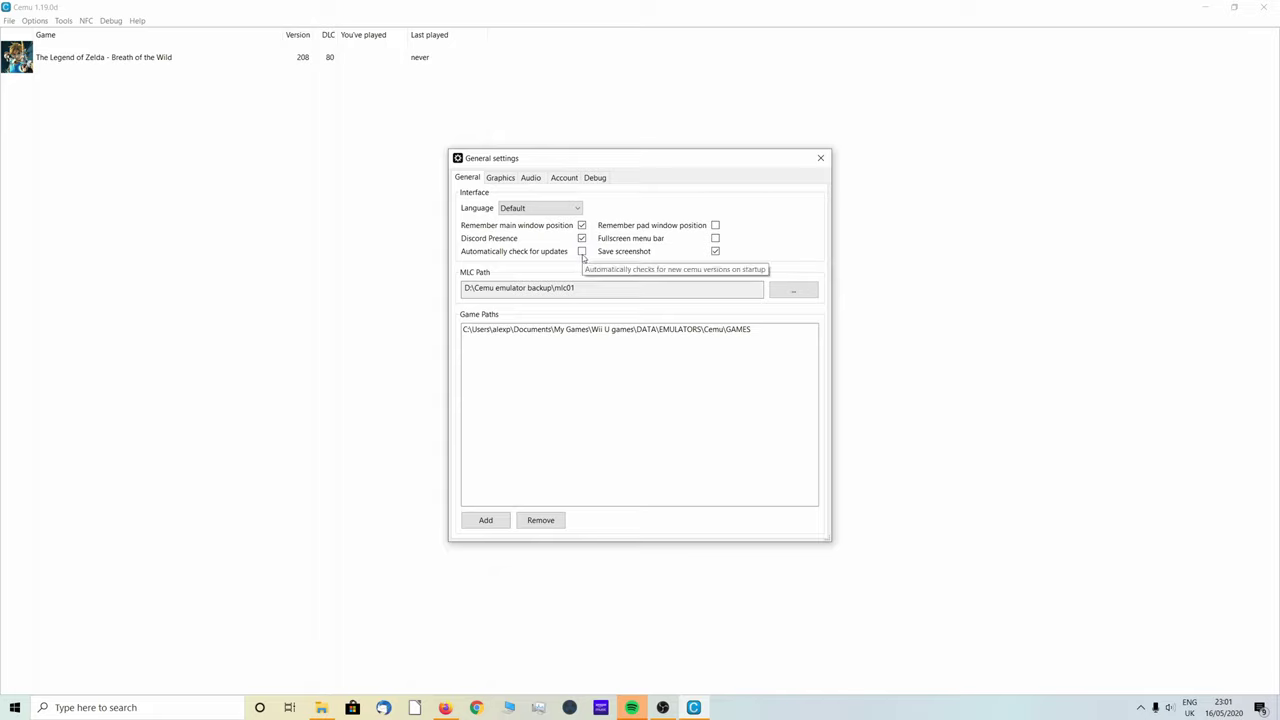
left_click(581, 251)
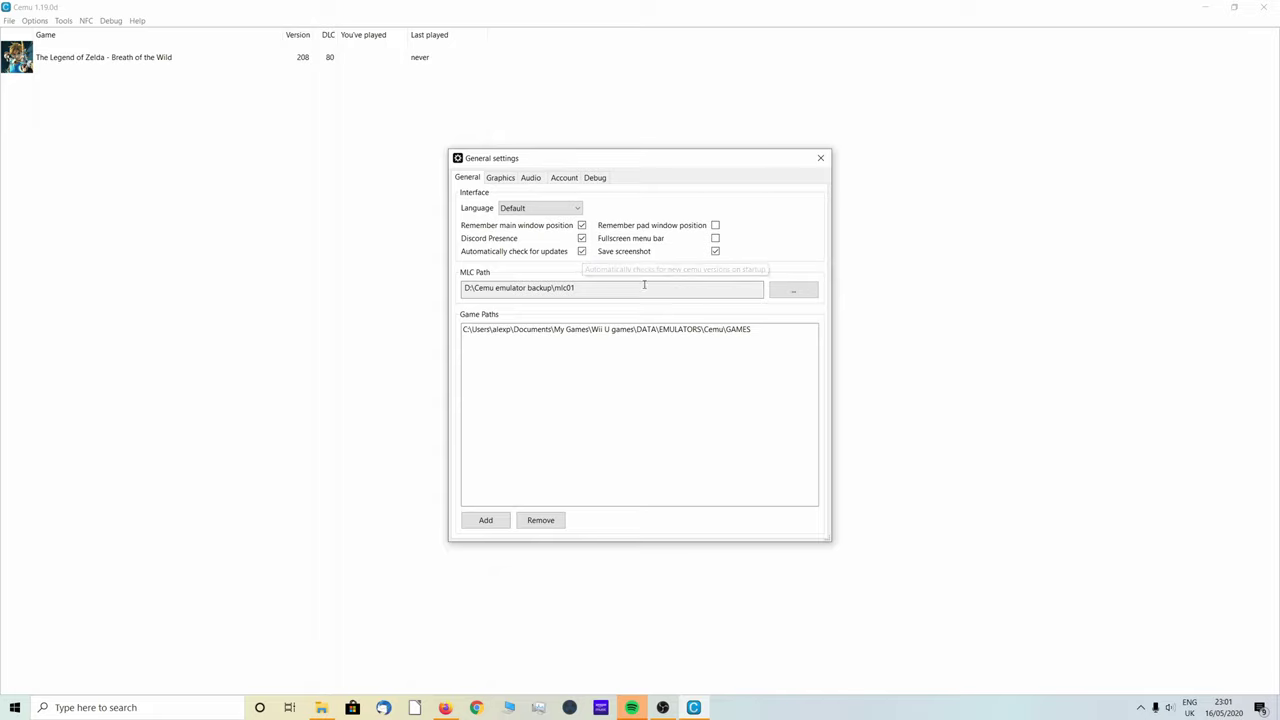
left_click(716, 226)
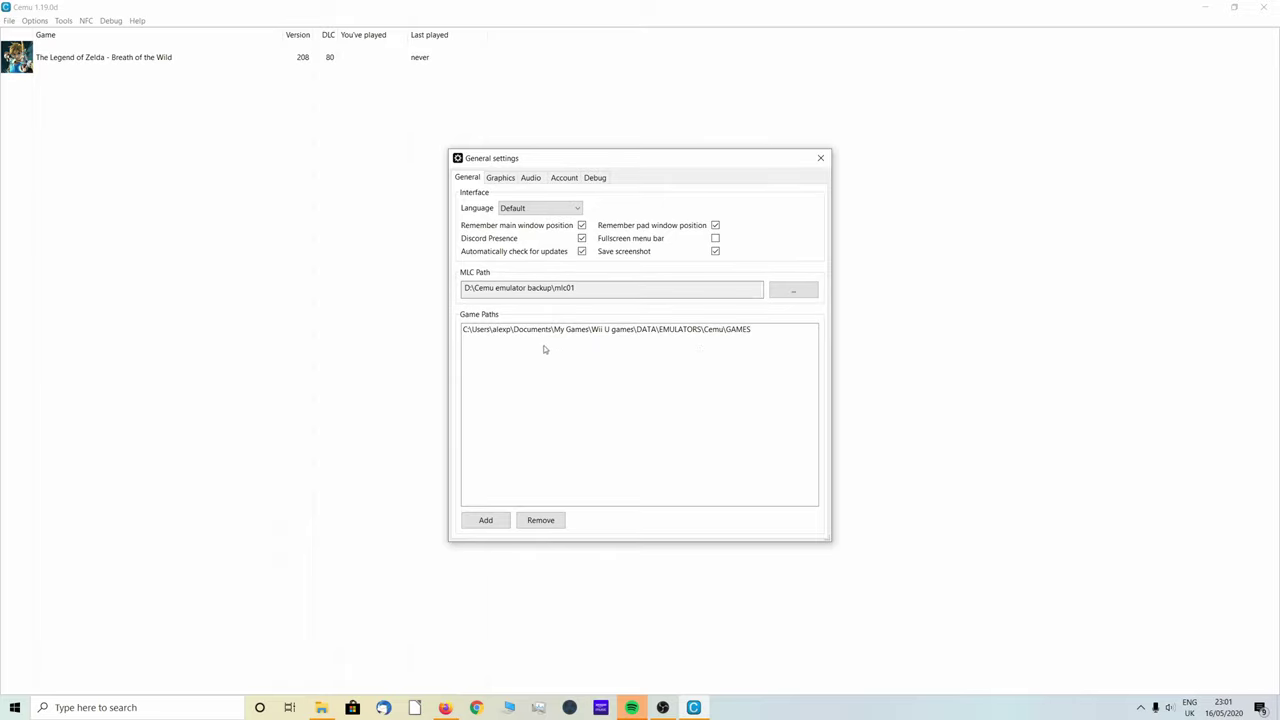
- Set the graphics API to Vulkan (experimental) with the AMD Radeon RX 5700 XT device, keeping precompiled shaders on auto
left_click(498, 178)
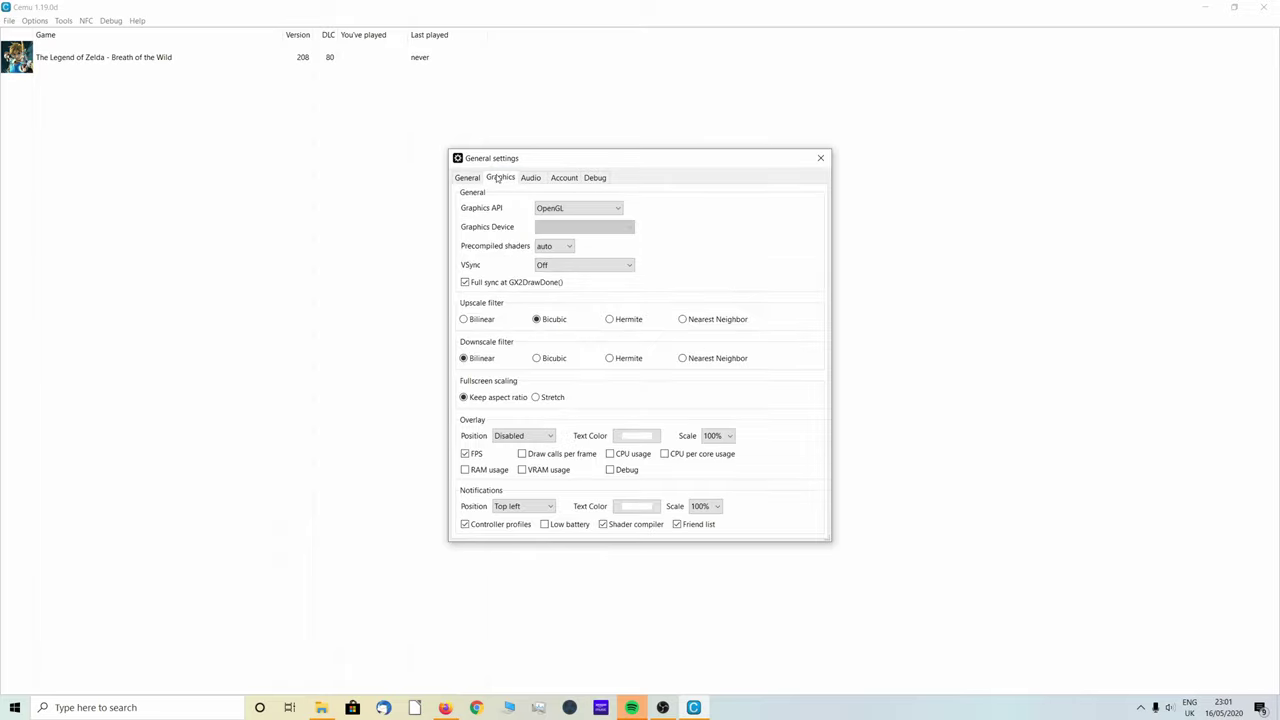
left_click(568, 209)
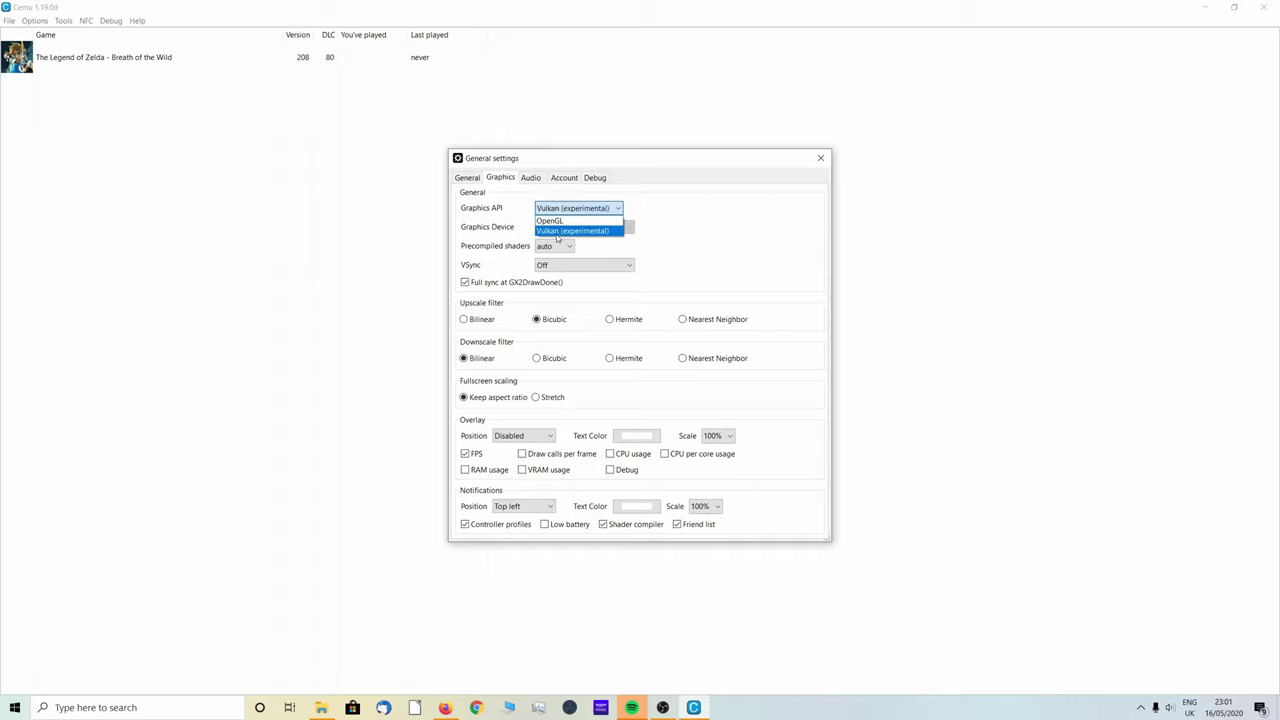
left_click(561, 232)
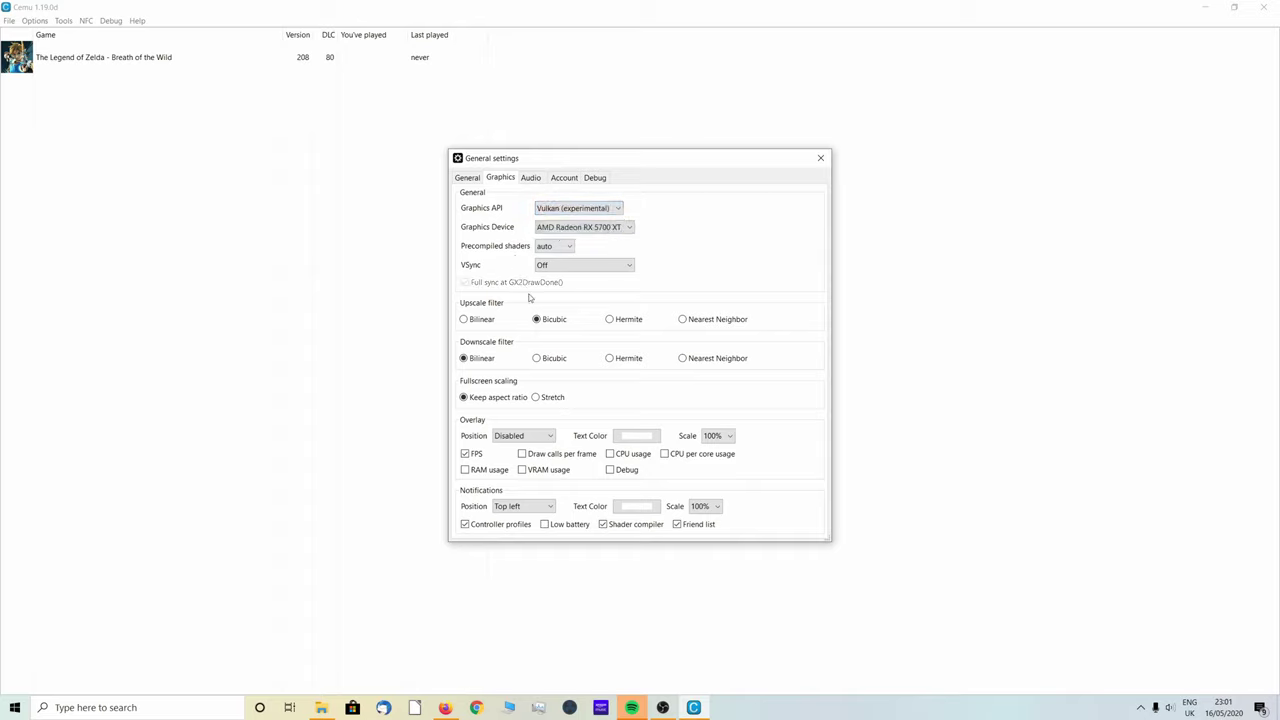
left_click(578, 227)
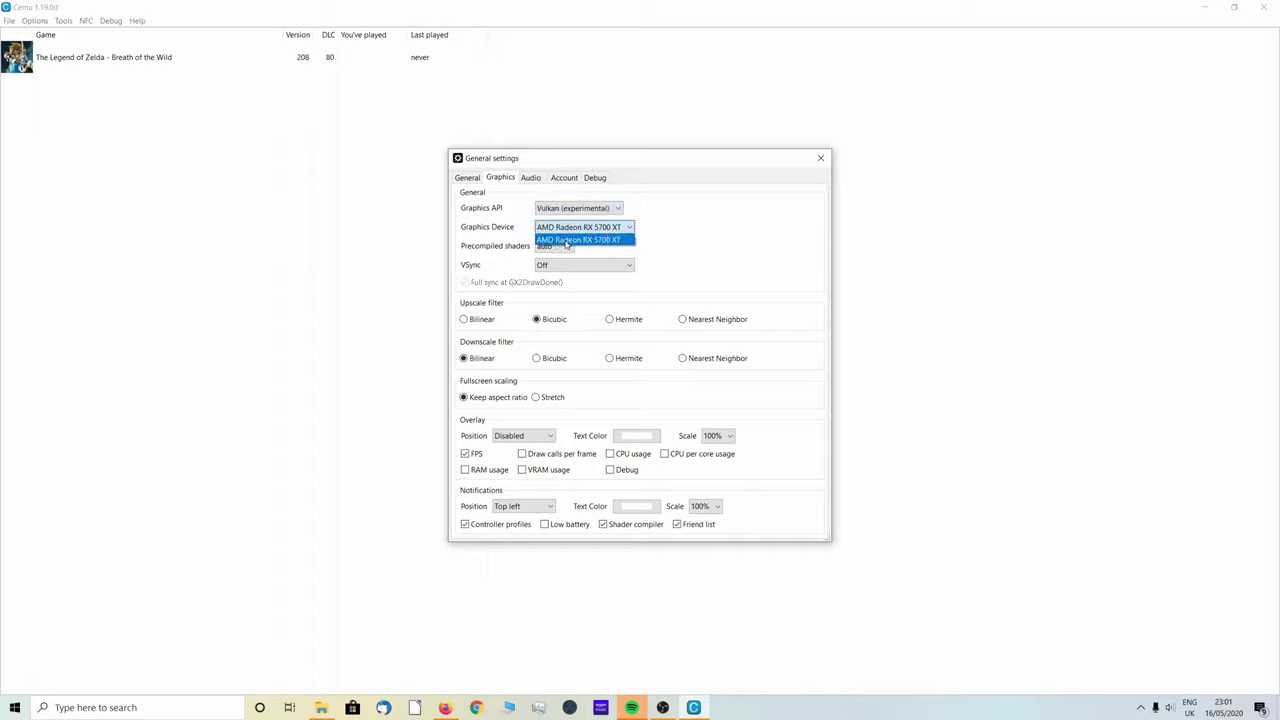
left_click(566, 241)
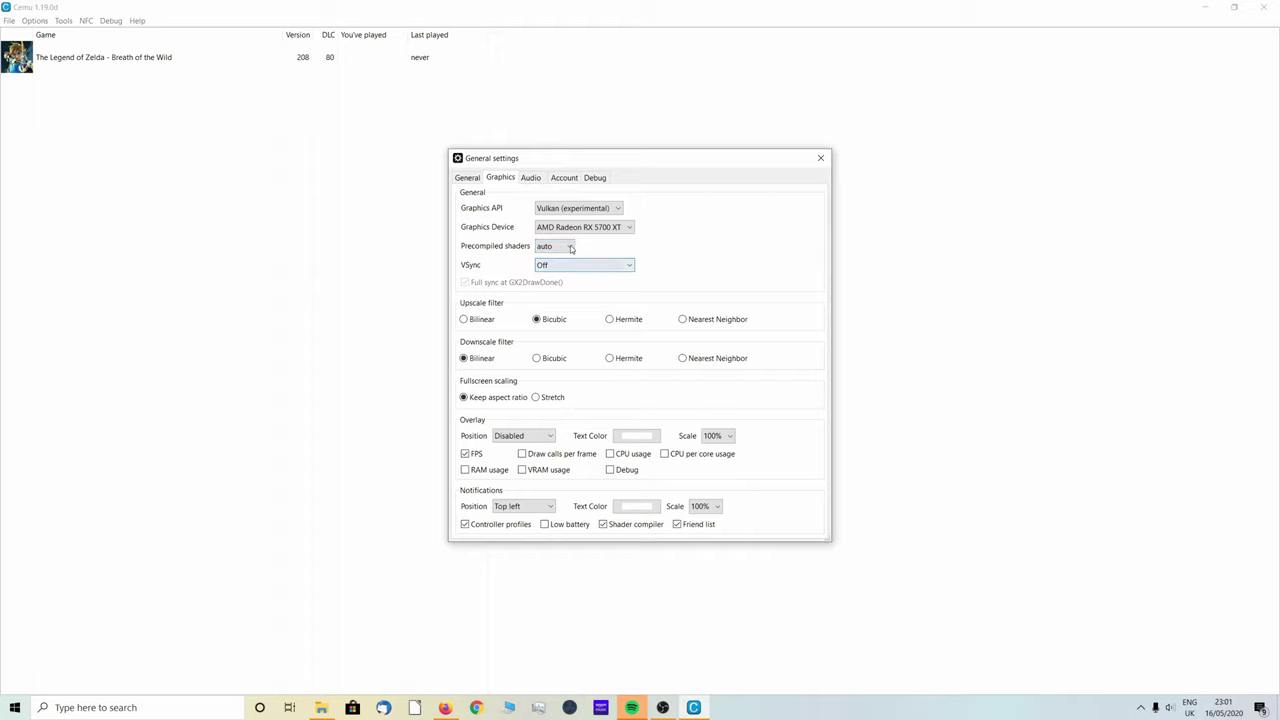
left_click(569, 246)
left_click(570, 248)
- Set the audio API to XAudio2 and the TV channels to Surround, keeping Primary Sound Driver as the TV device
left_click(531, 177)
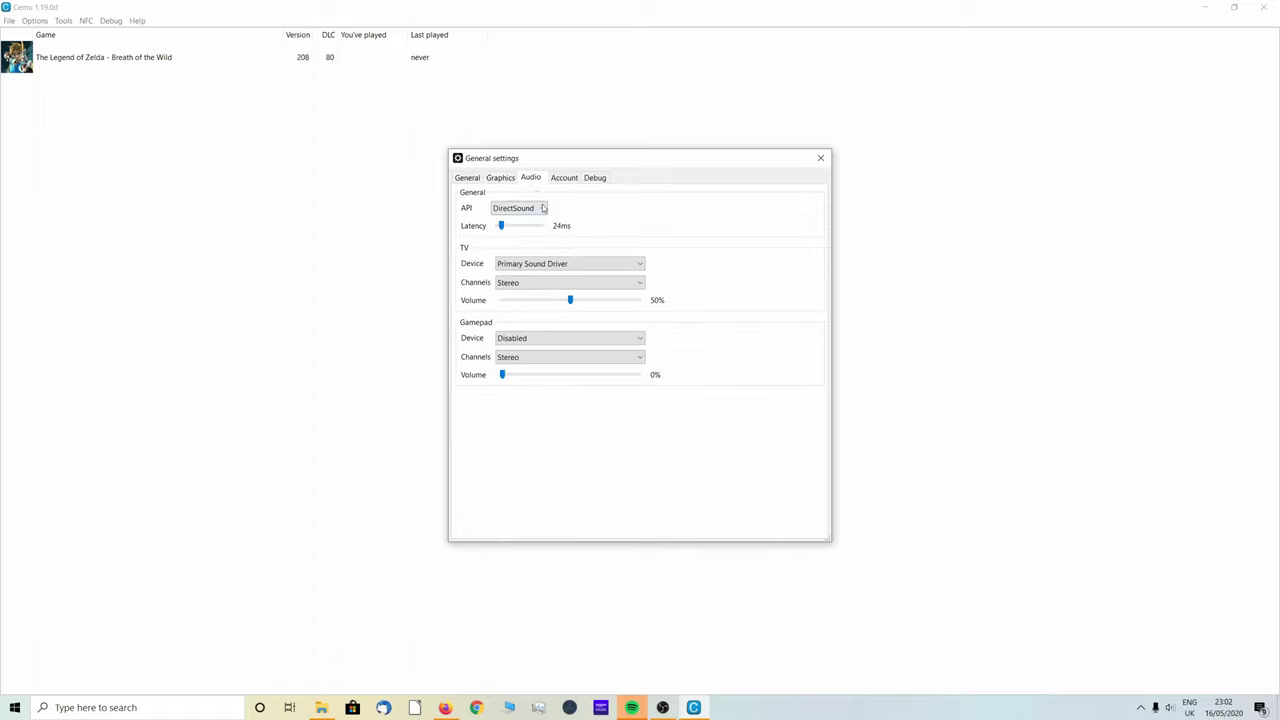
left_click(540, 208)
left_click(518, 232)
left_click(583, 264)
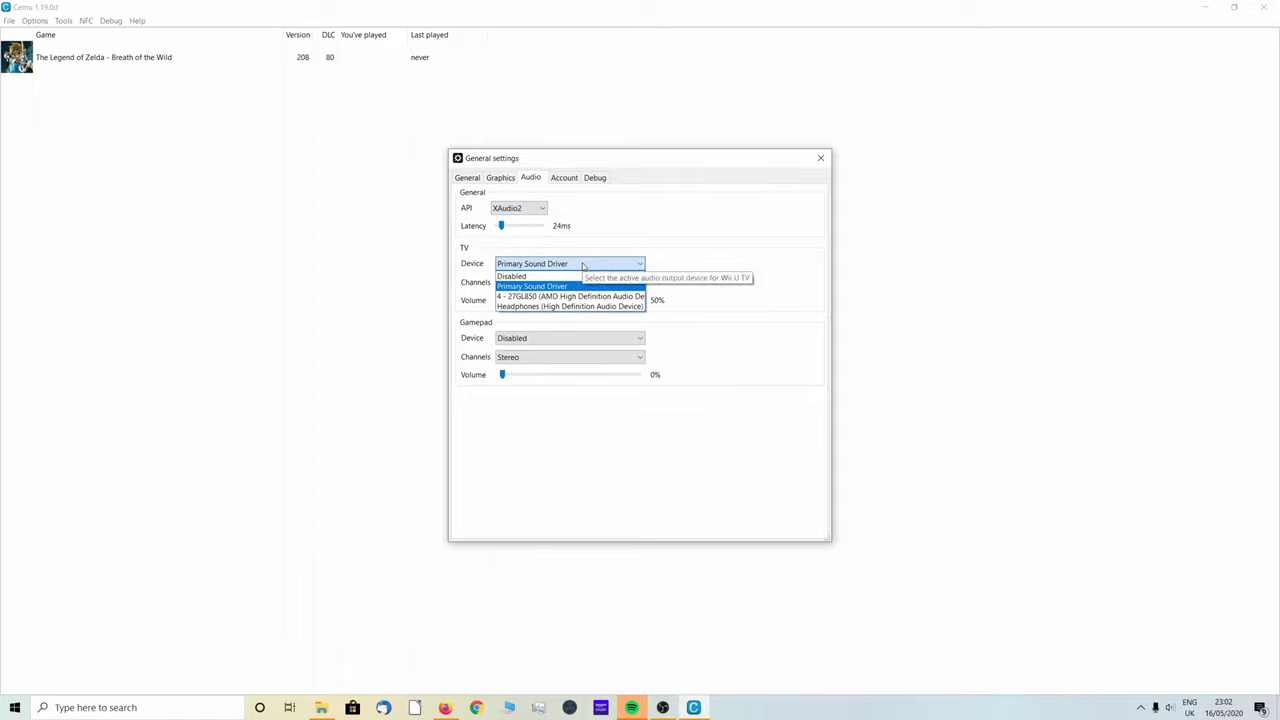
left_click(583, 264)
left_click(583, 264)
left_click(583, 265)
left_click(550, 284)
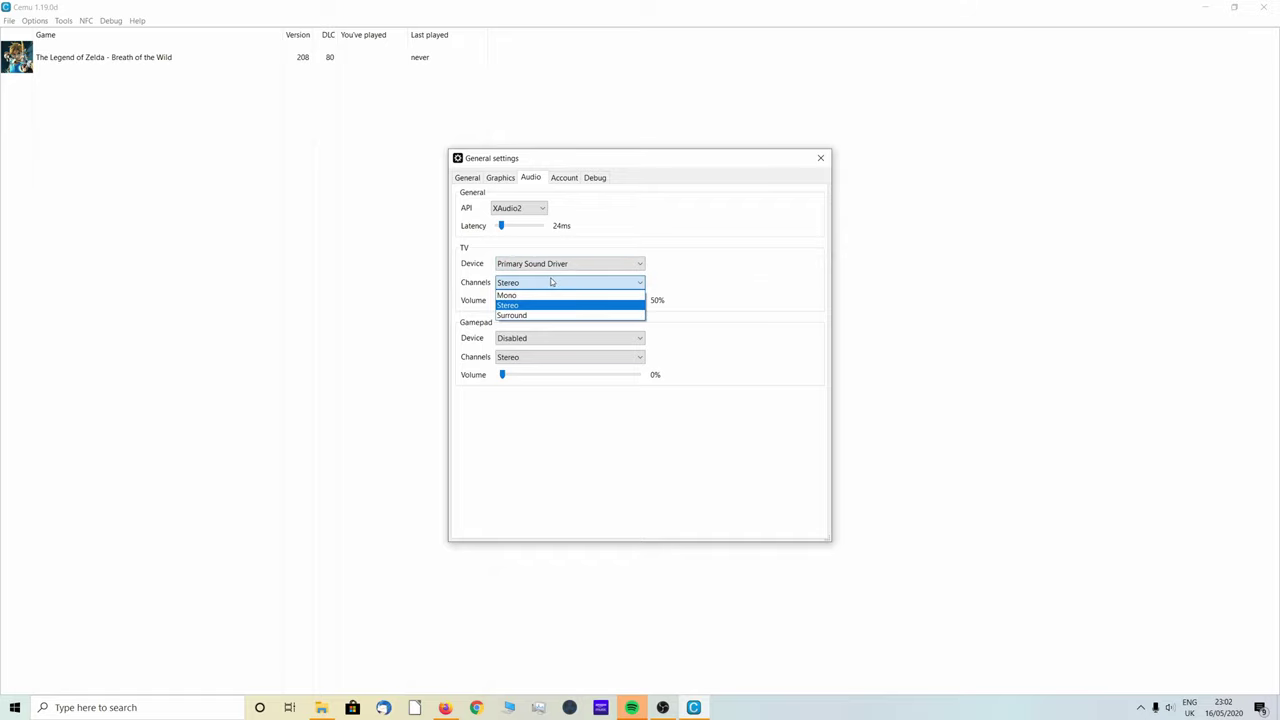
left_click(528, 316)
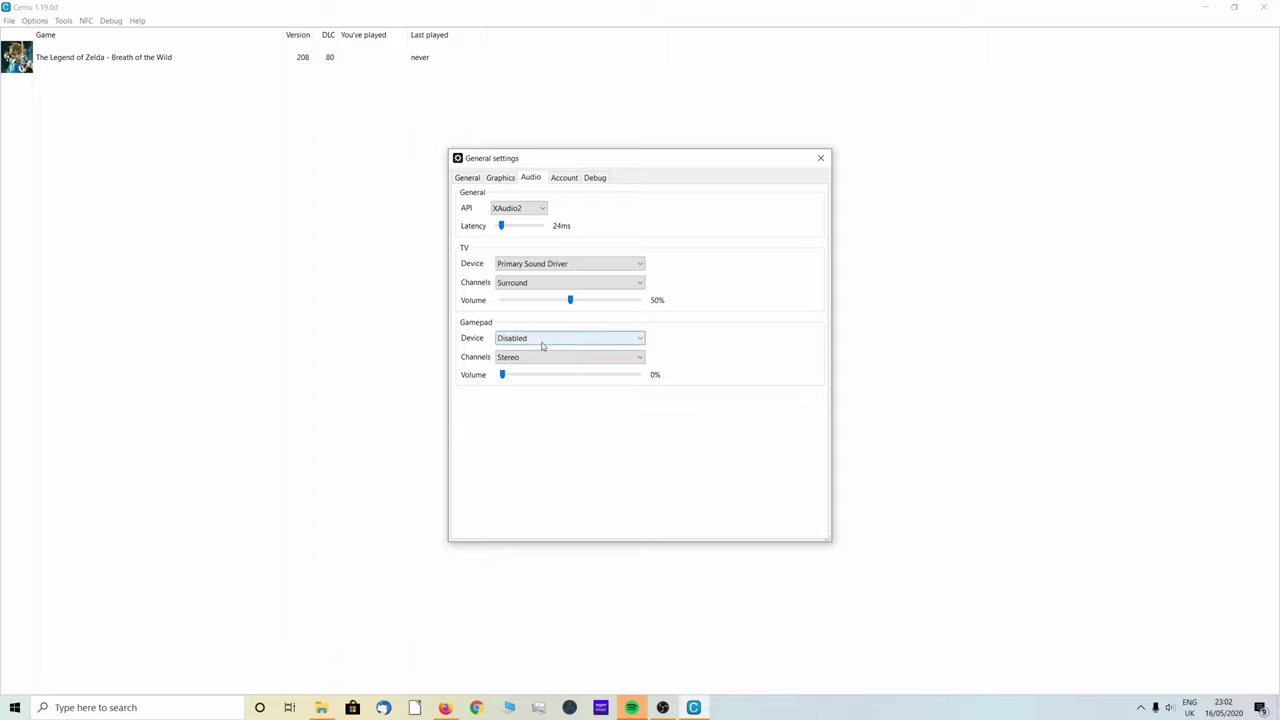
- Keep the Gamepad audio device disabled and set the Gamepad volume to 50%
left_click(549, 339)
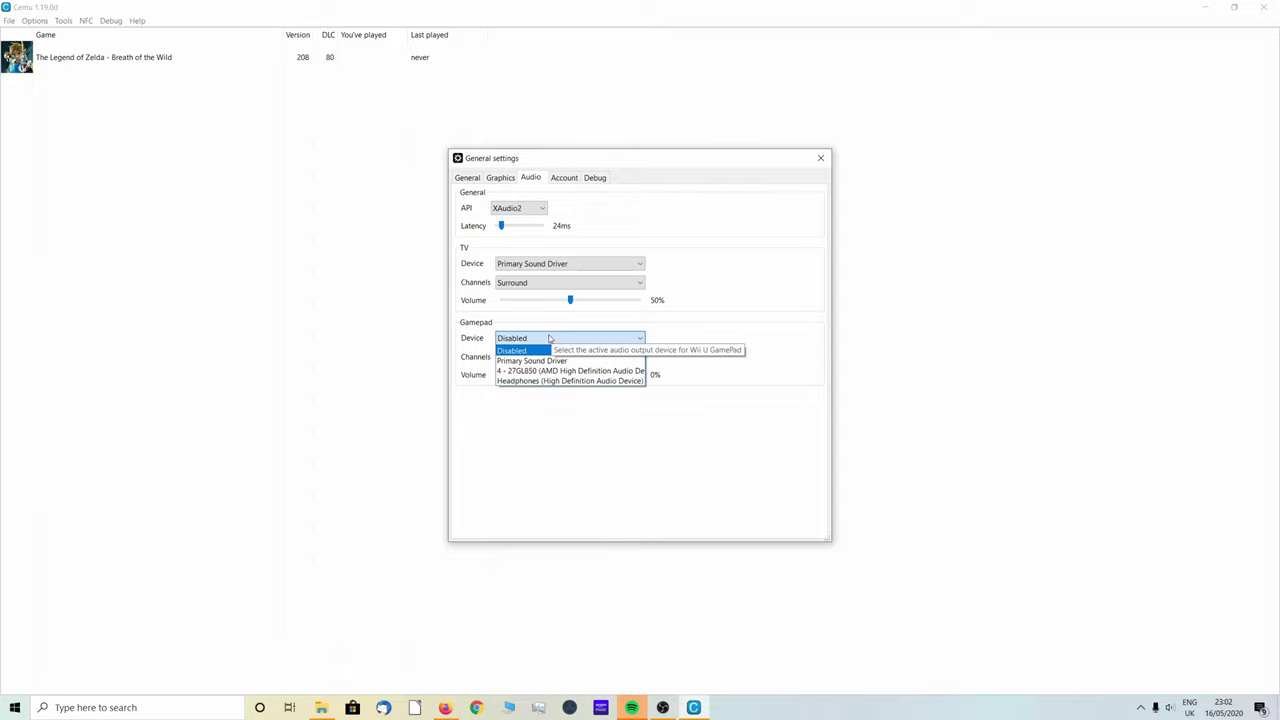
left_click(549, 339)
left_click(530, 358)
left_click(507, 378)
left_click_drag(507, 378, 570, 377)
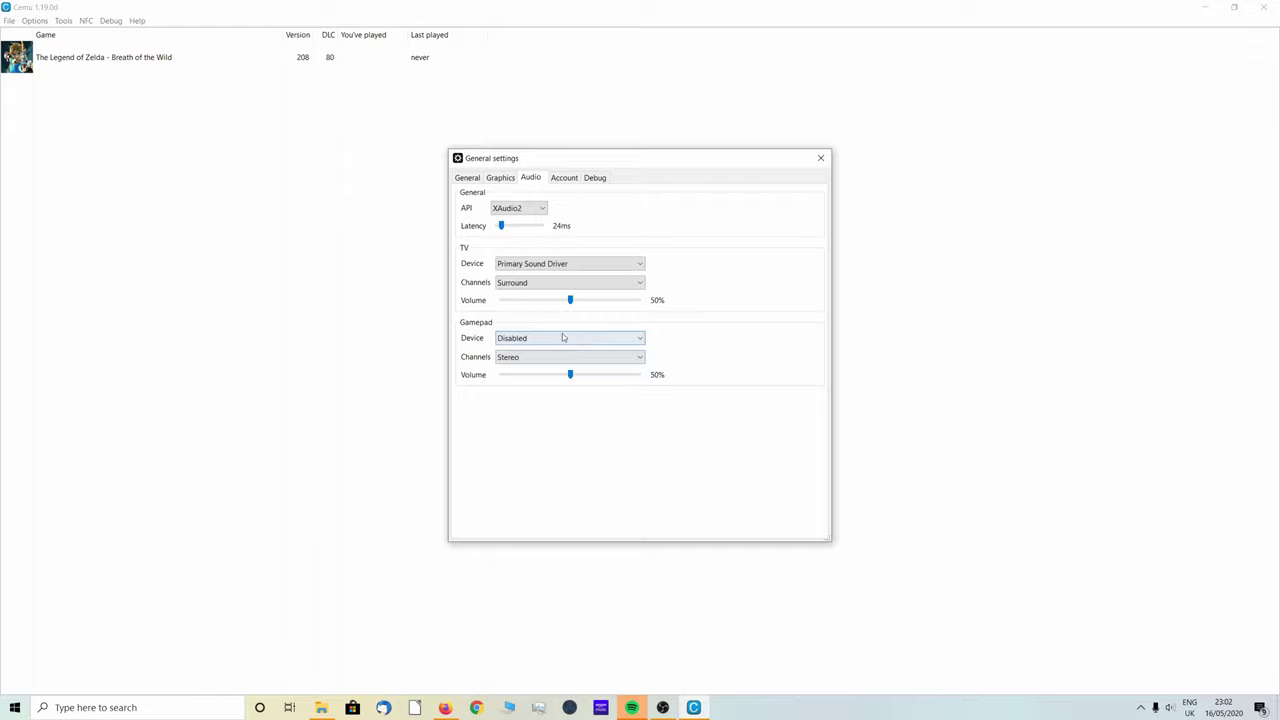
- Create a new emulator account with the Mii name "lil bro"
left_click(574, 182)
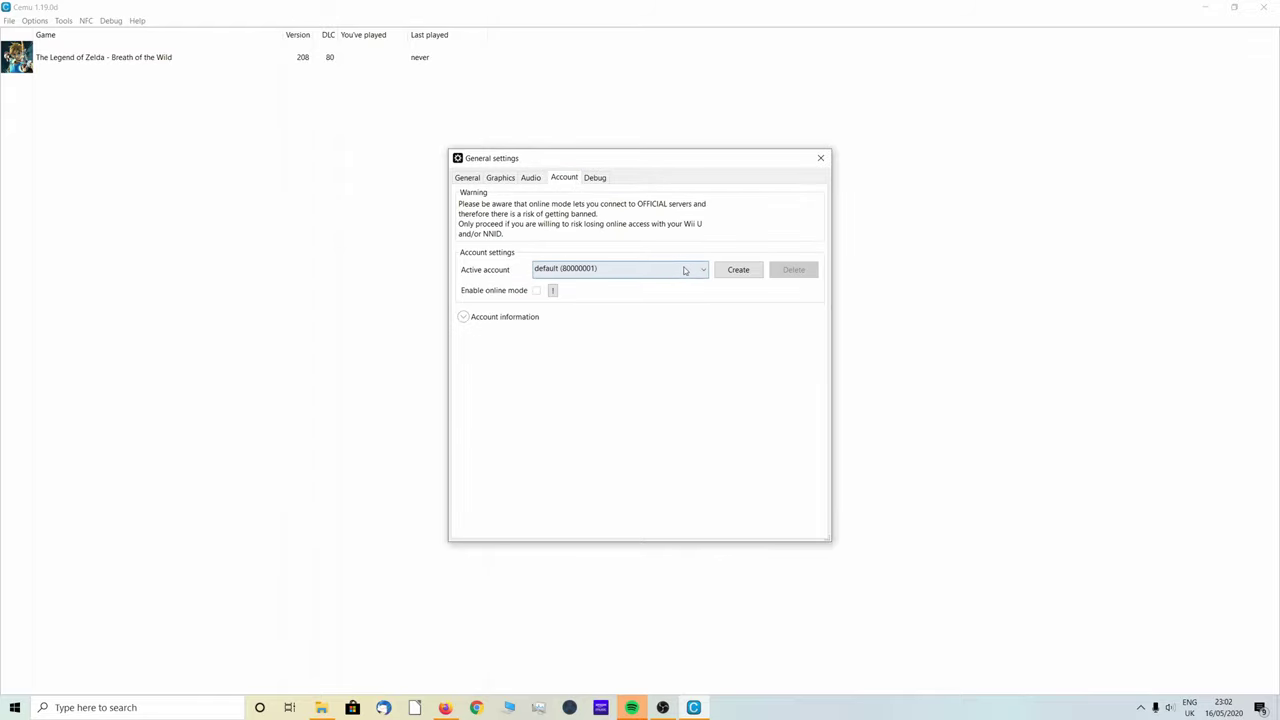
left_click(739, 270)
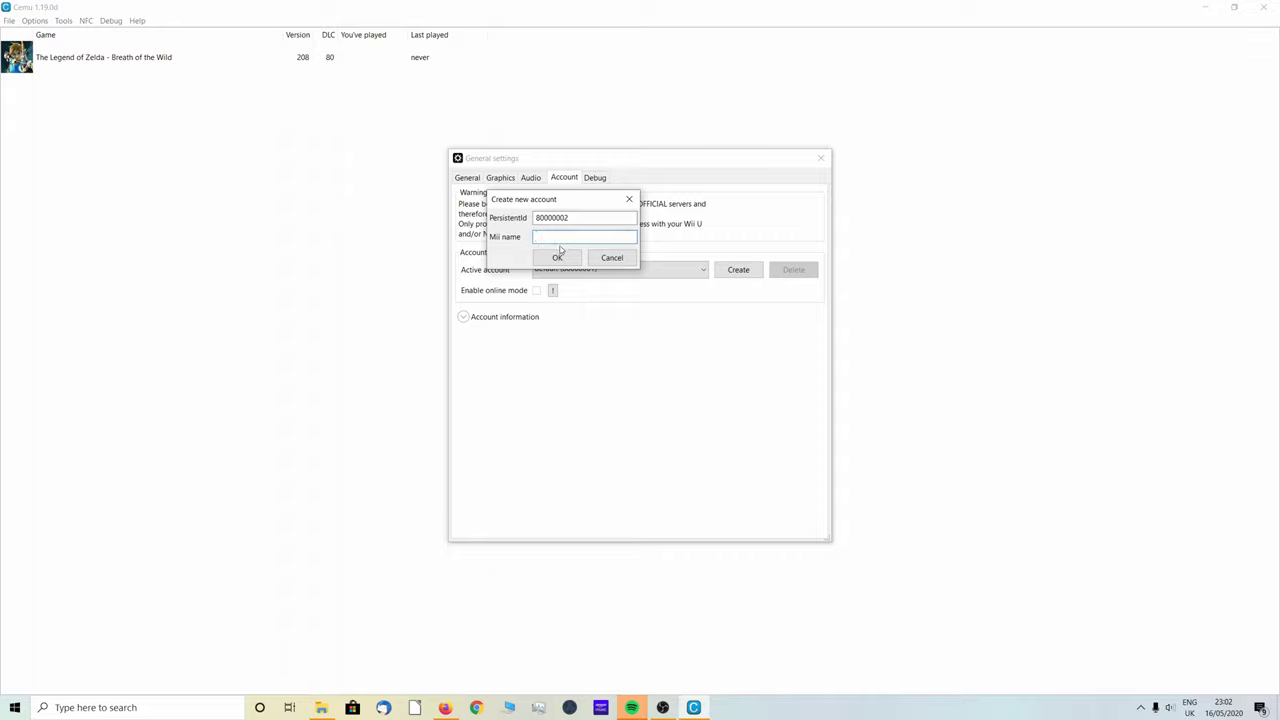
type("lil bro")
left_click(556, 258)
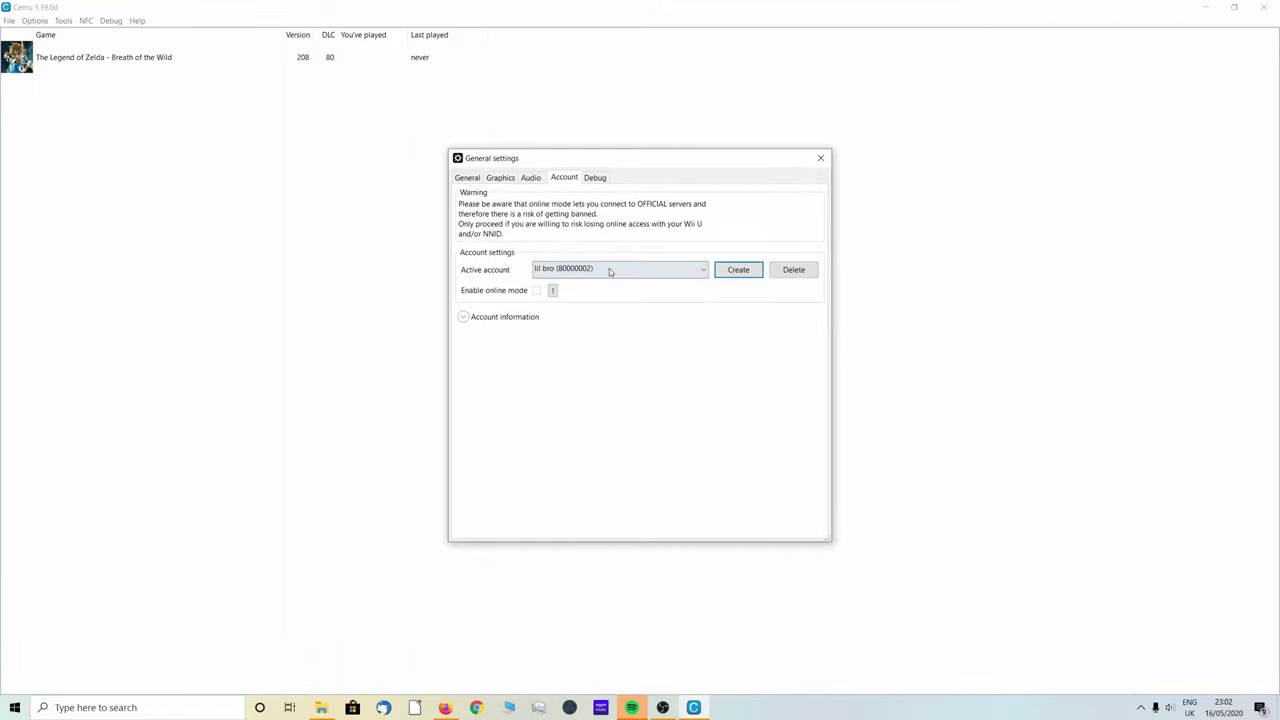
- Choose the active account from the available accounts, check the debug settings and close the general settings
left_click(616, 272)
left_click(579, 284)
left_click(597, 179)
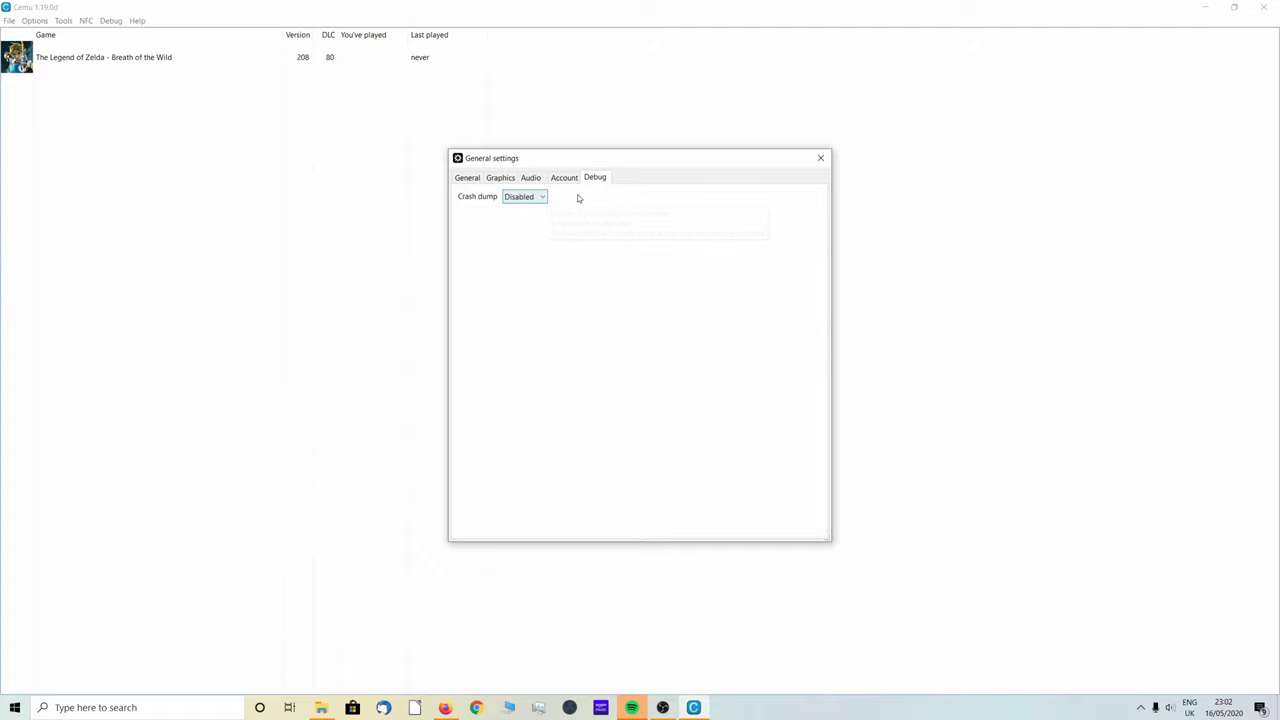
left_click(821, 159)
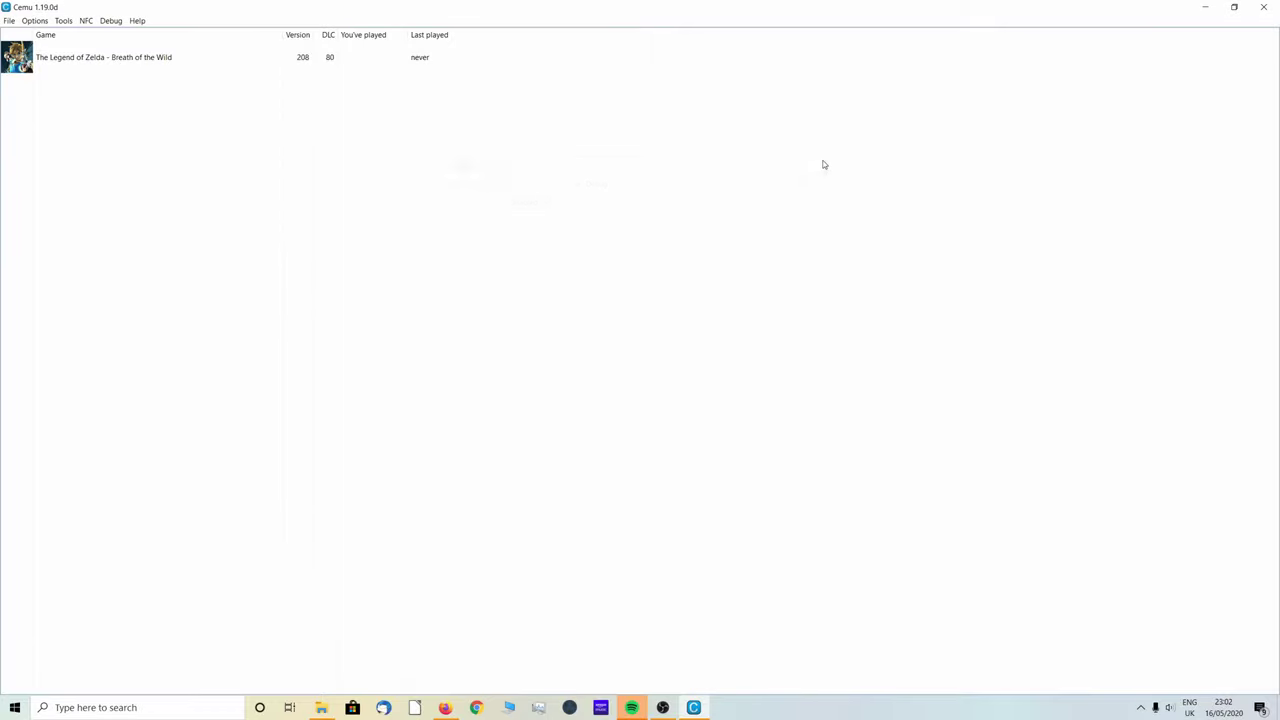
- Enable the experimental Async compile (Vulkan) option and check that it is ticked
left_click(103, 22)
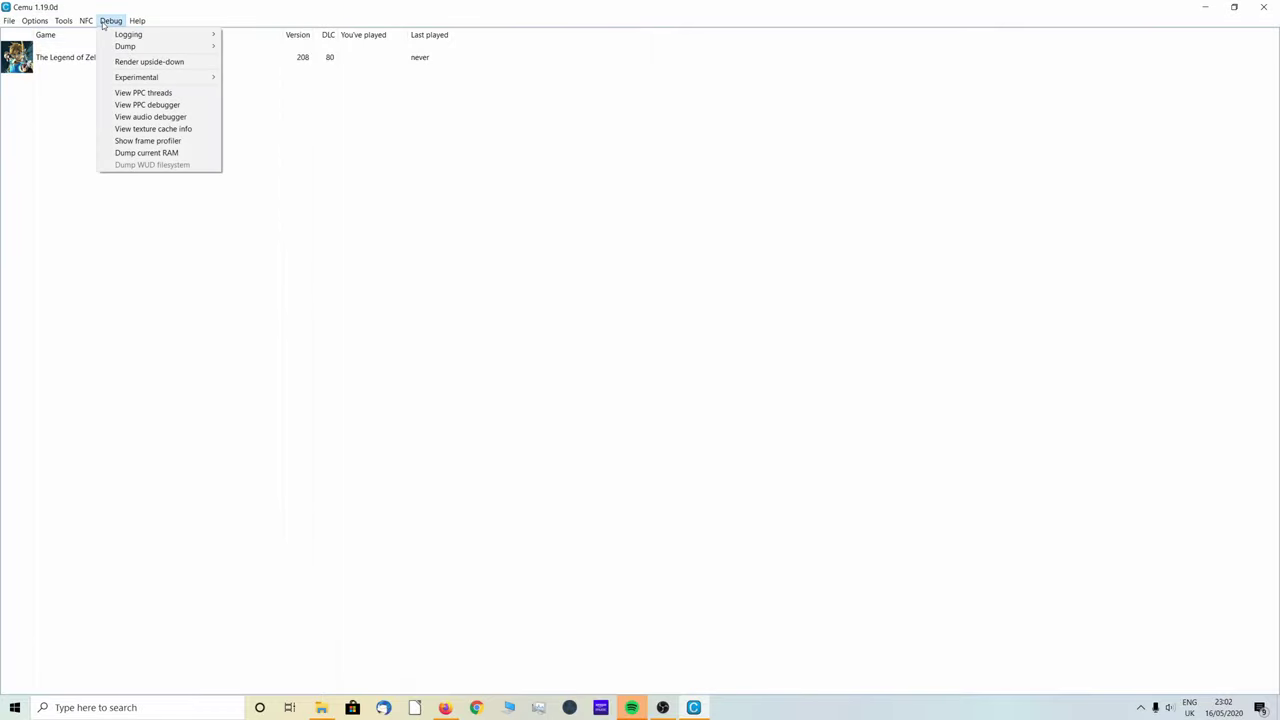
mouse_move(137, 79)
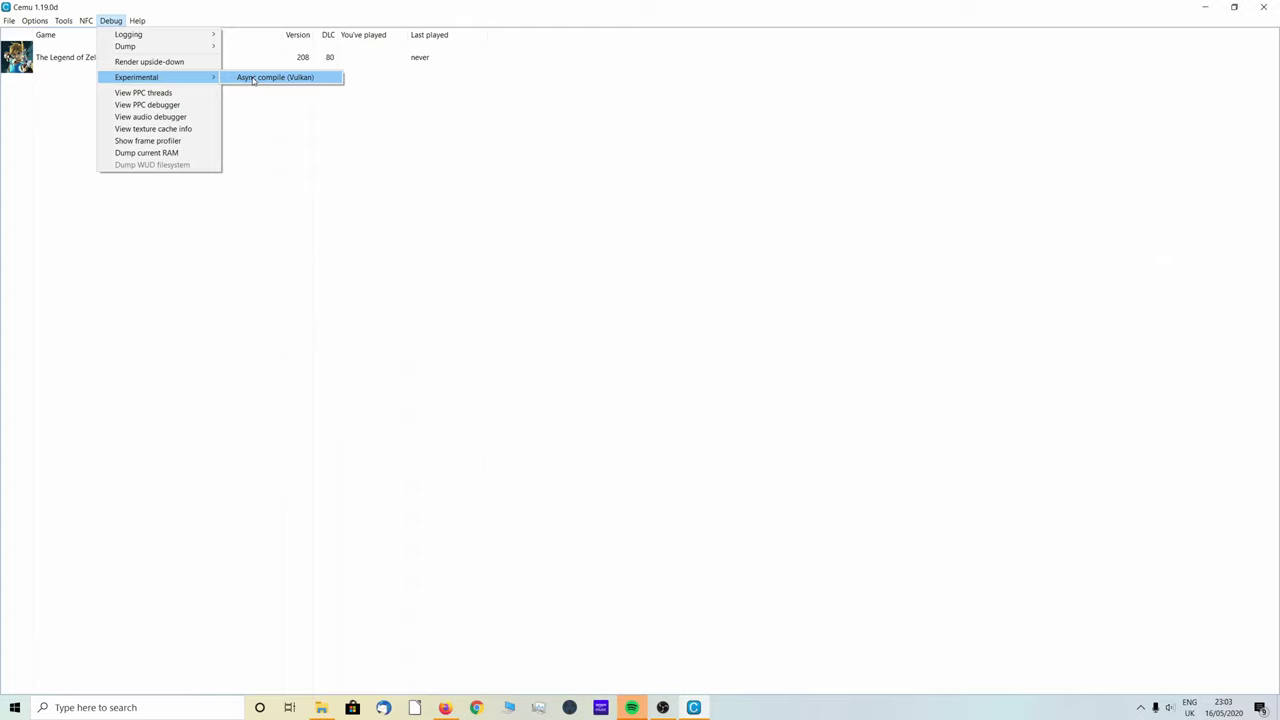
left_click(254, 78)
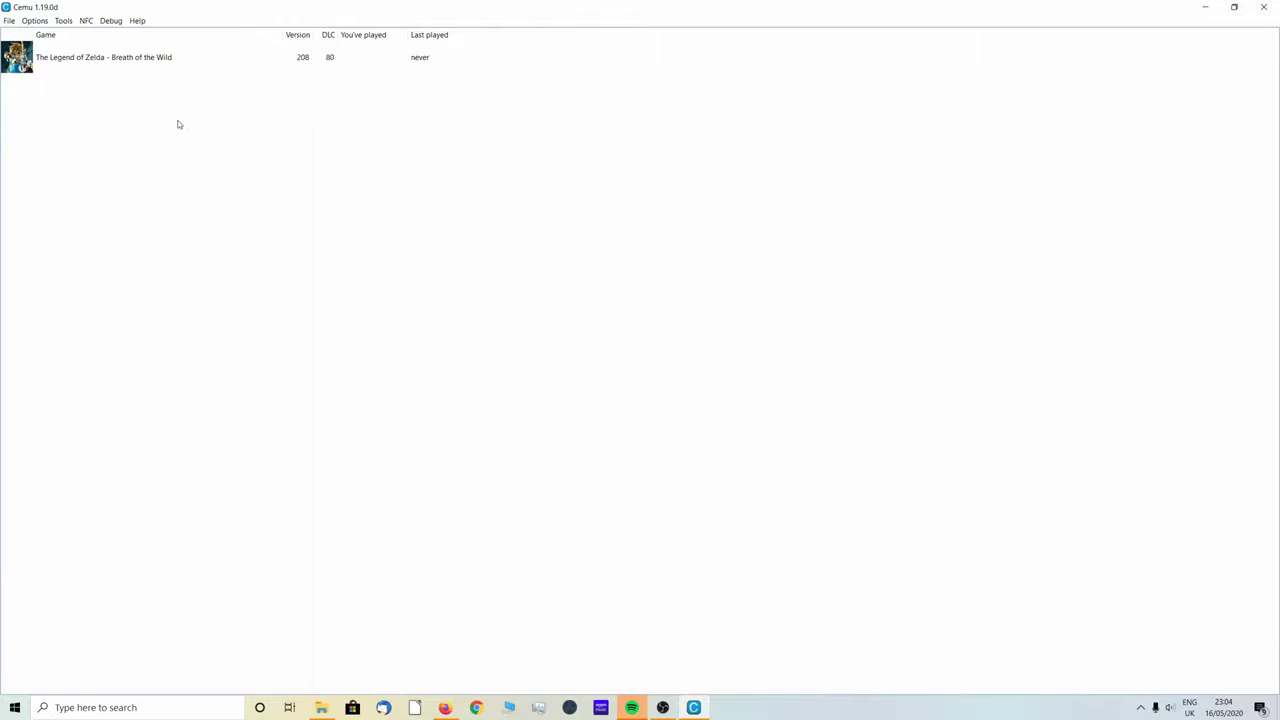
left_click(110, 20)
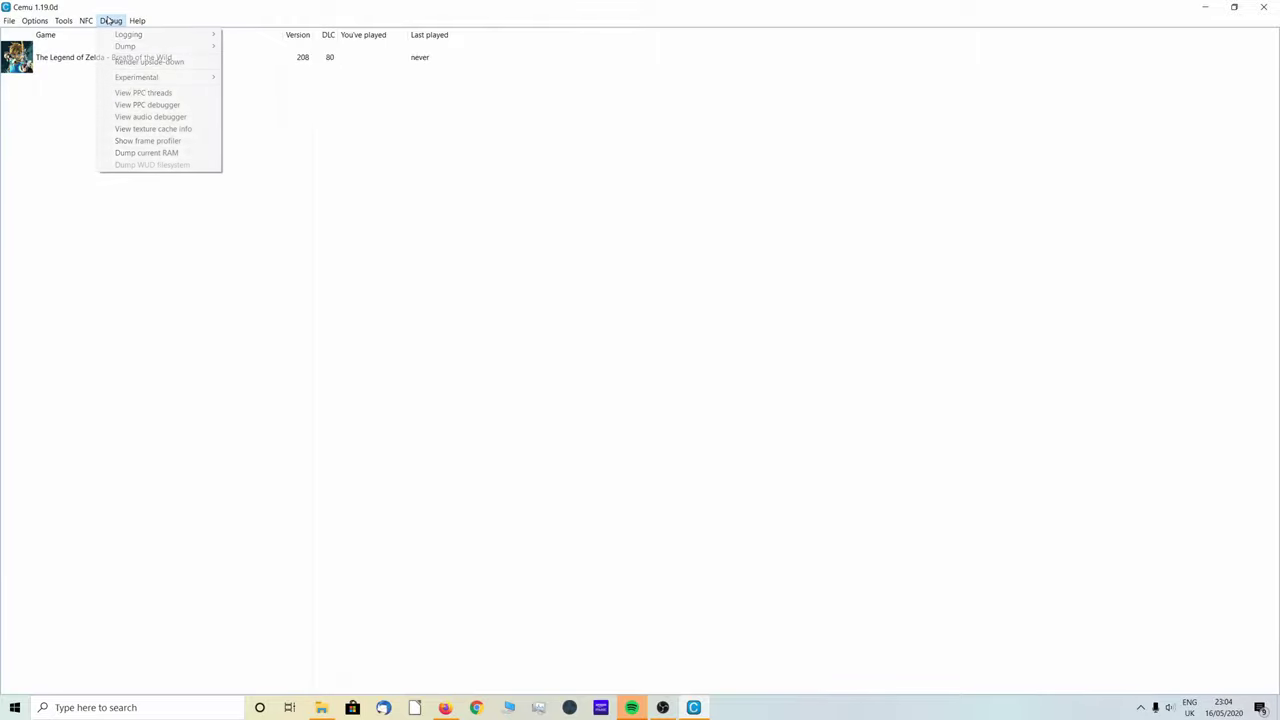
mouse_move(157, 84)
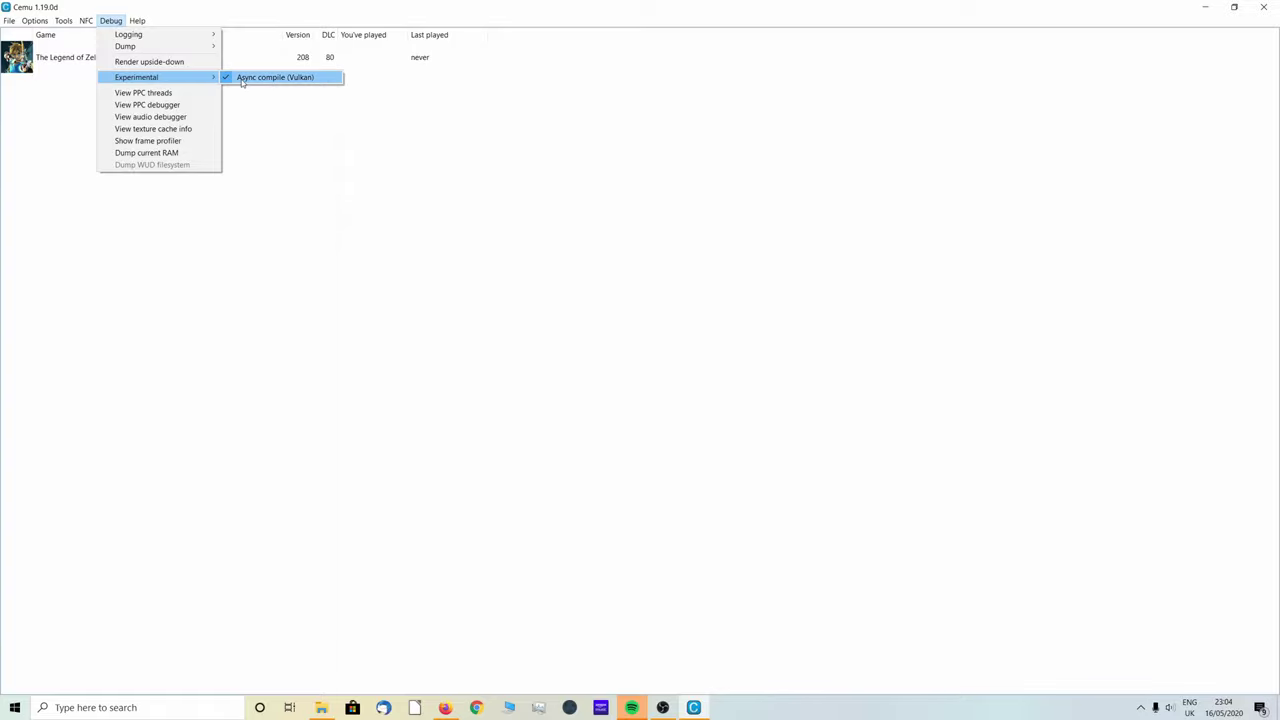
left_click(102, 287)
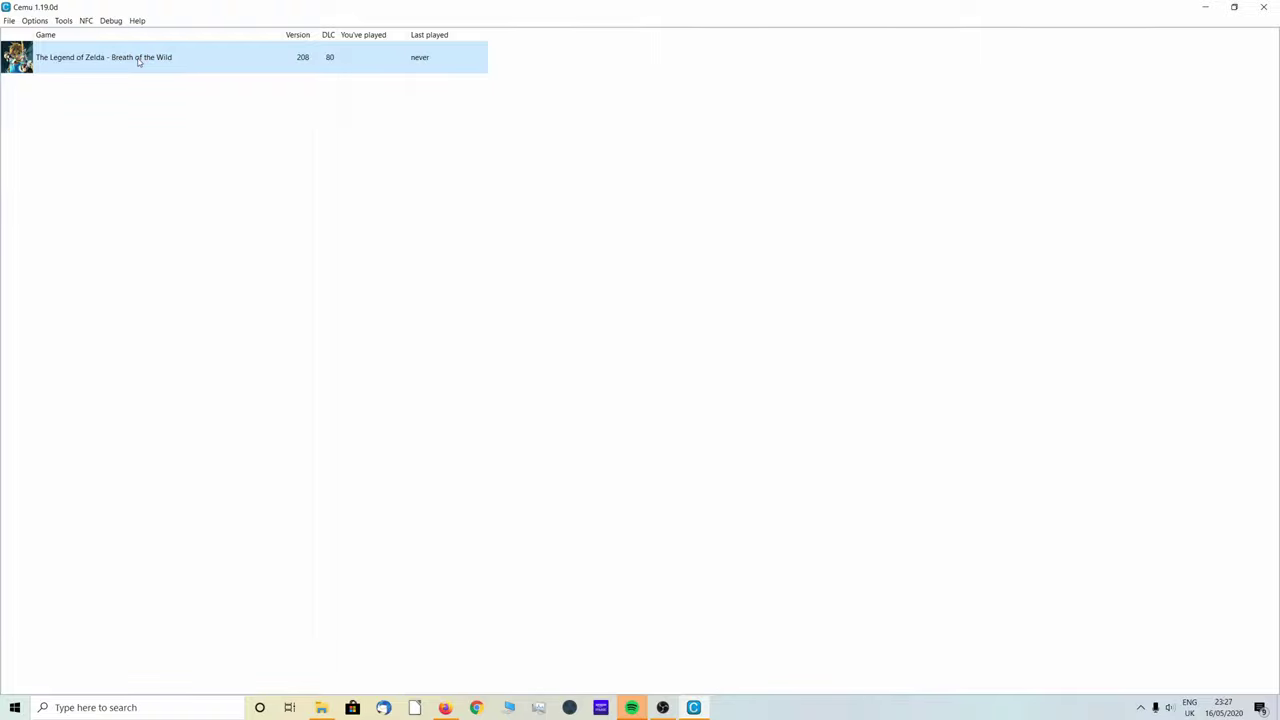
- In the Breath of the Wild game profile, set the CPU mode to Triplecore-Recompiler and the thread quantum to 100000 cycles
right_click(35, 60)
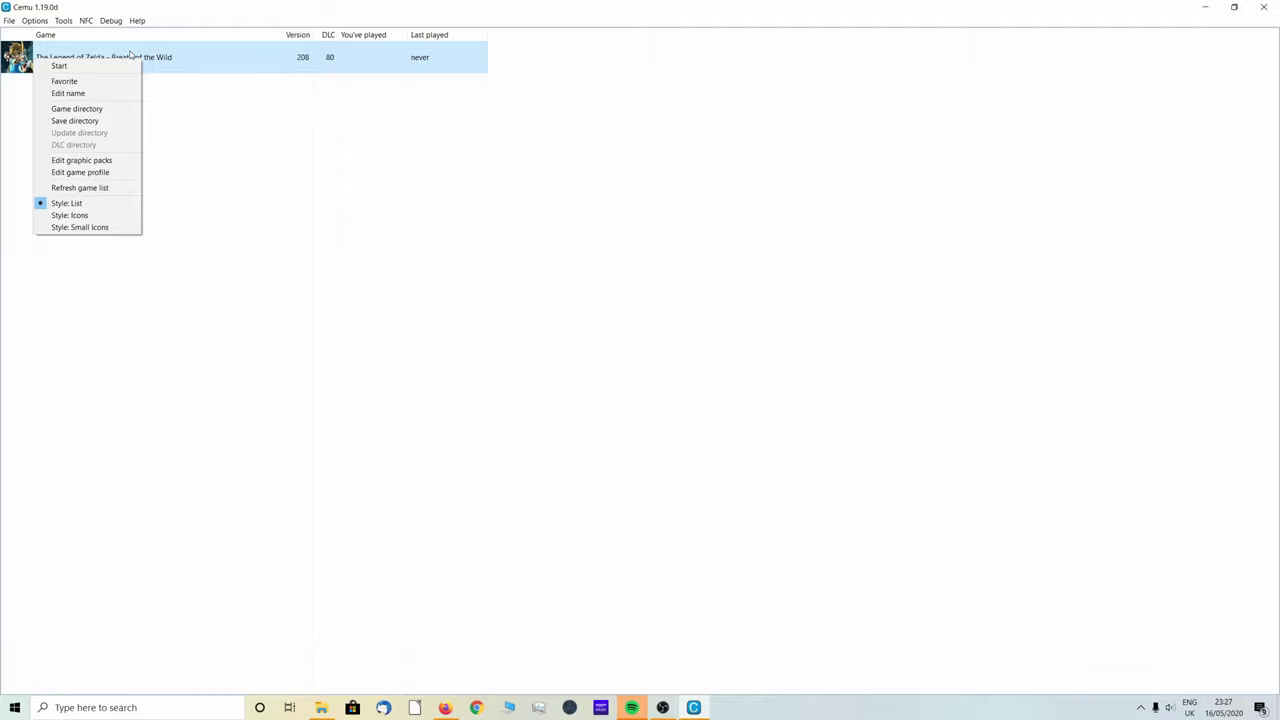
left_click(84, 176)
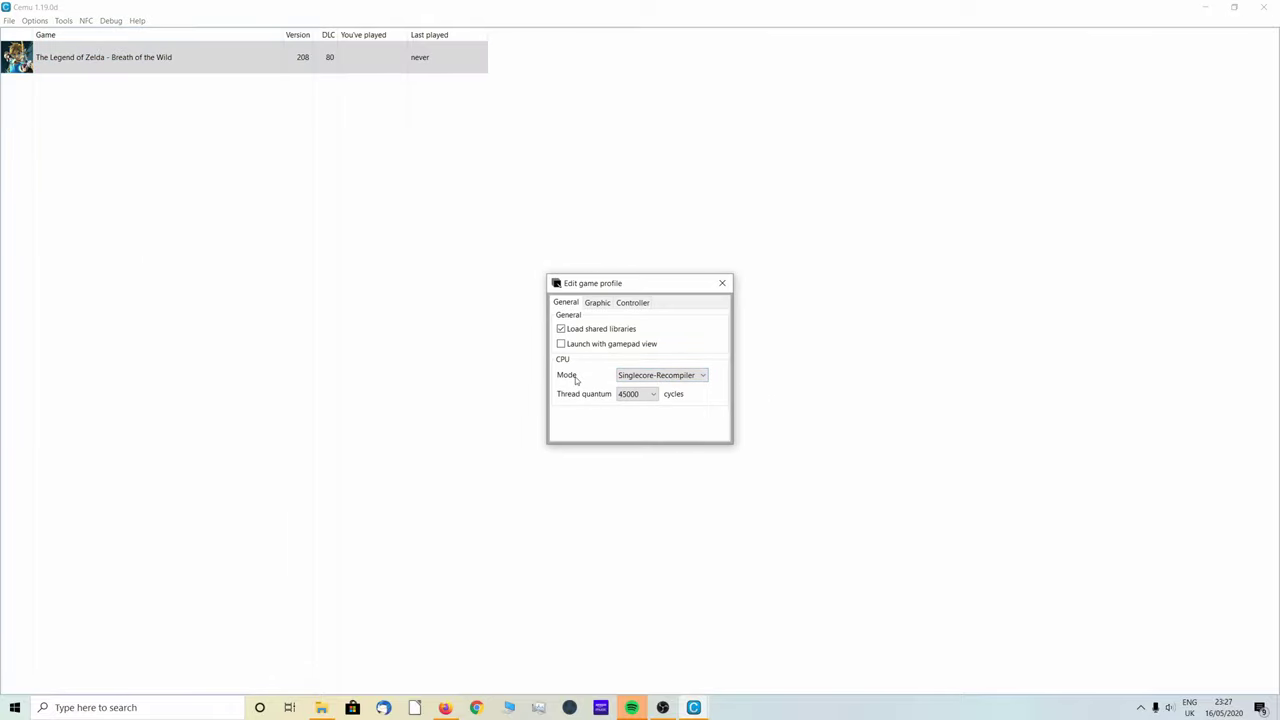
left_click(690, 377)
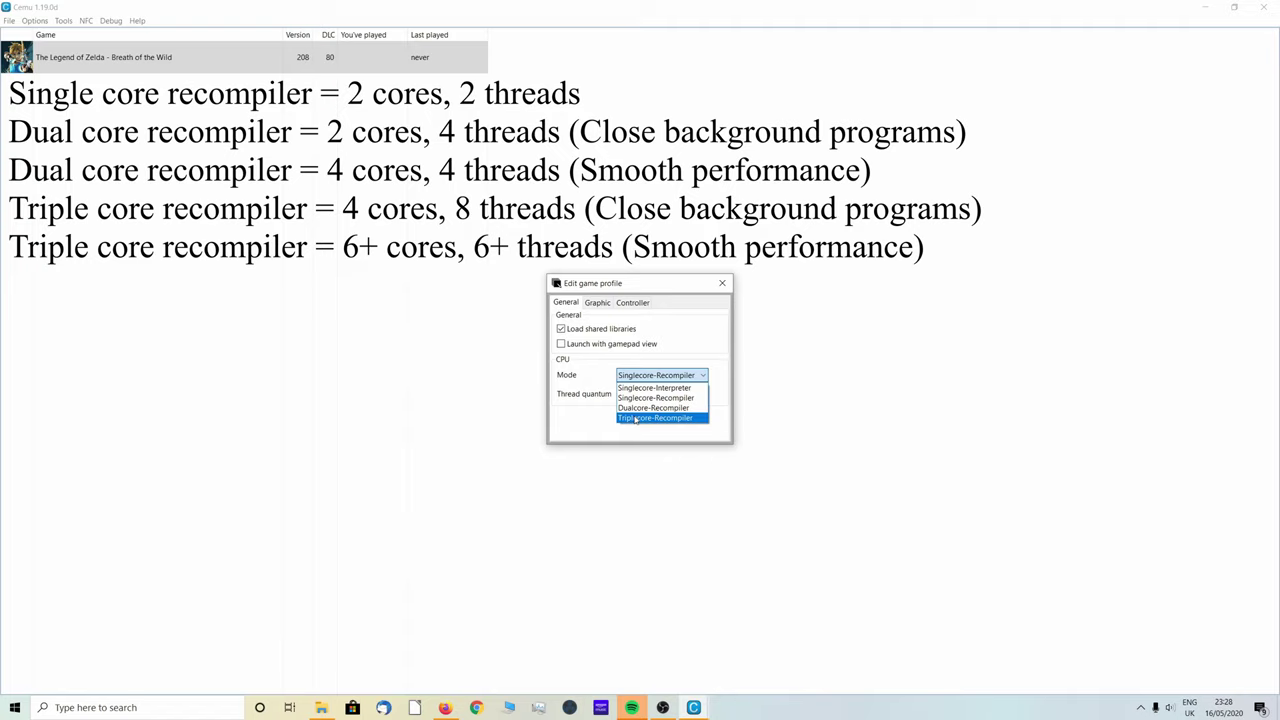
left_click(636, 420)
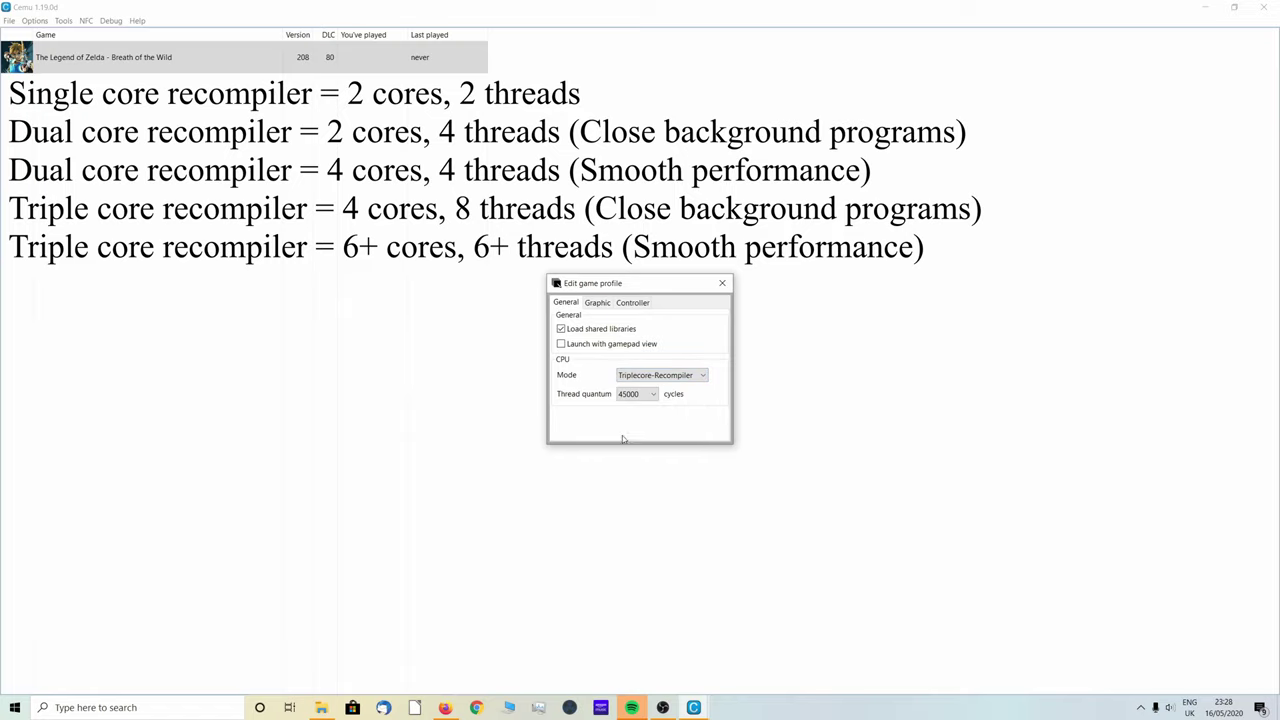
left_click(650, 396)
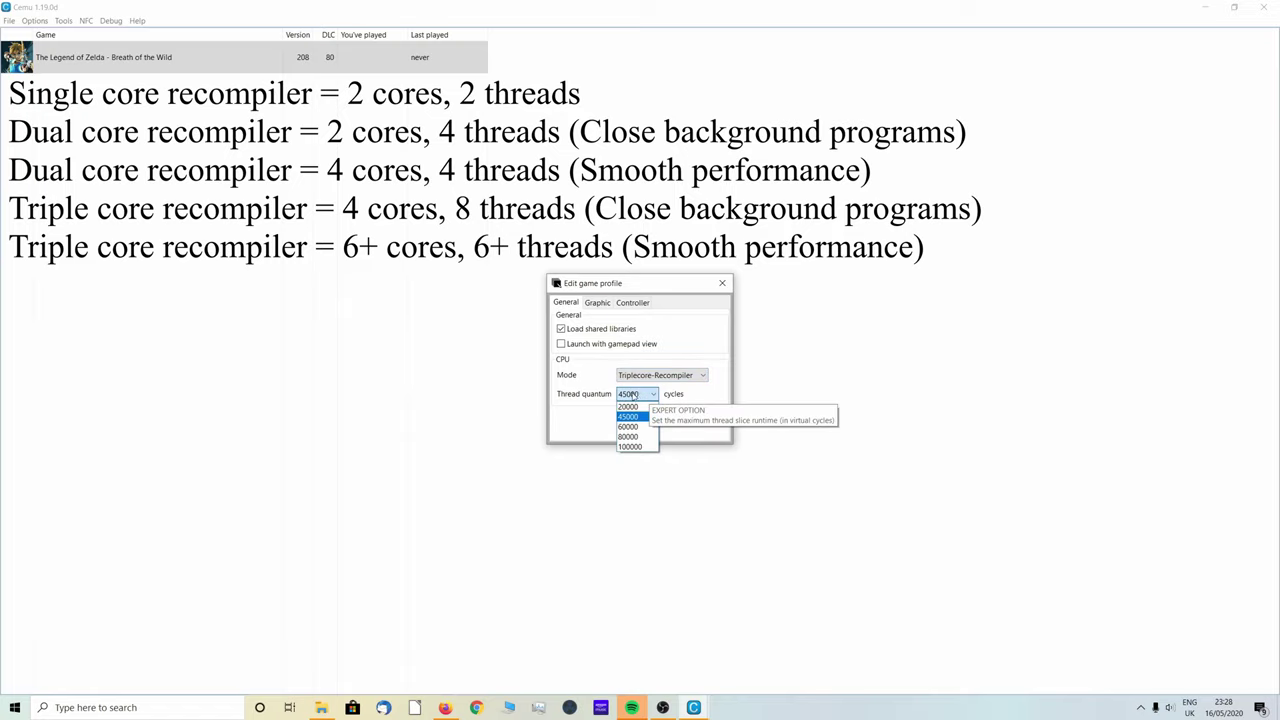
left_click(641, 447)
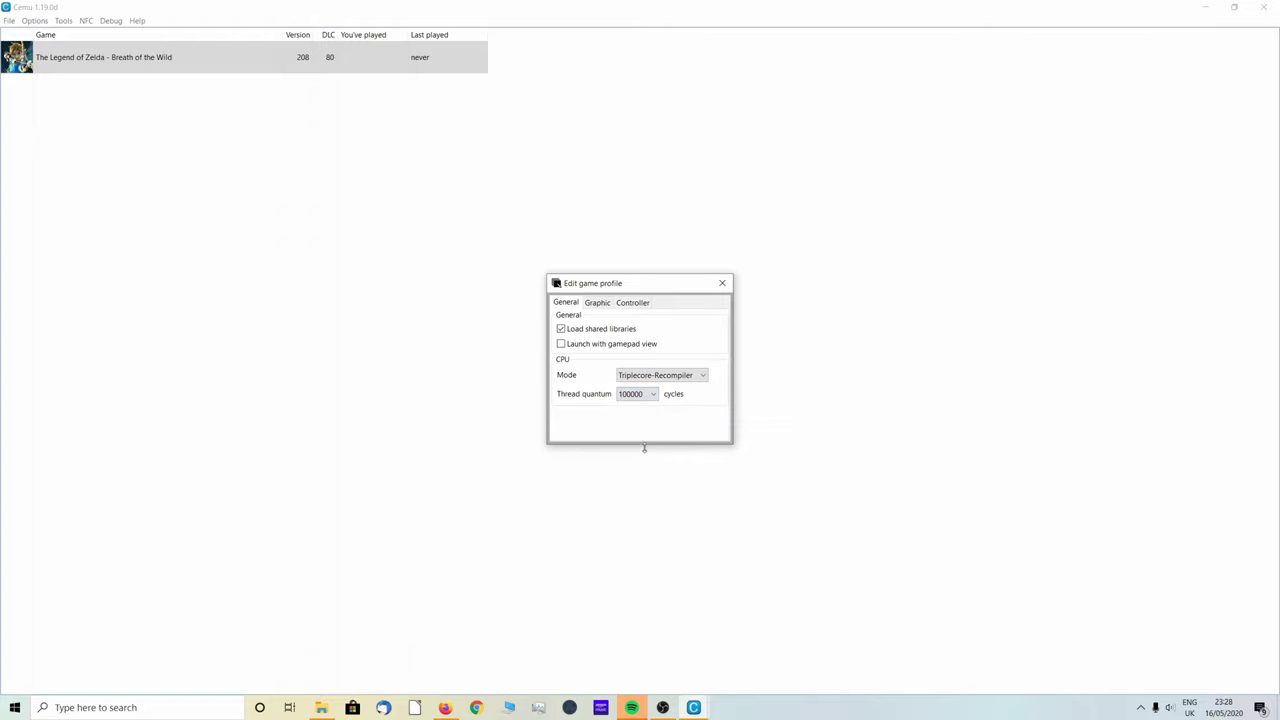
- Review the game profile's graphic and controller settings and close the profile
left_click(595, 302)
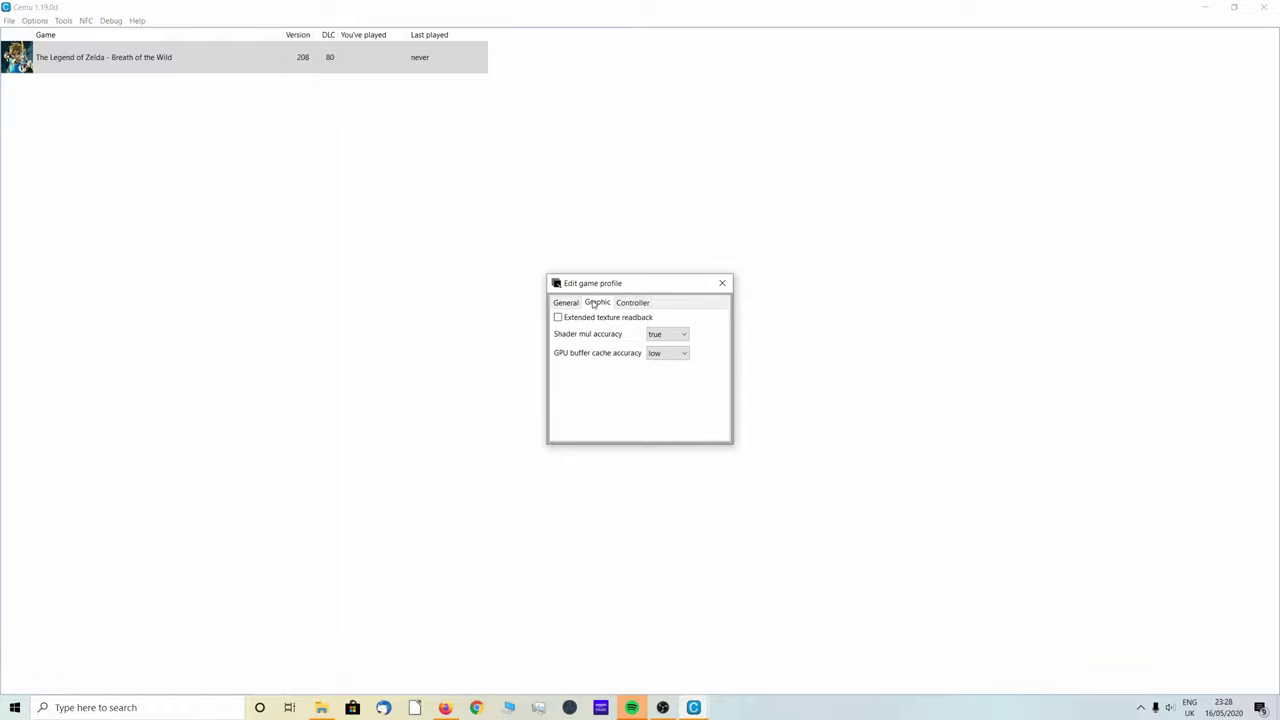
left_click(627, 304)
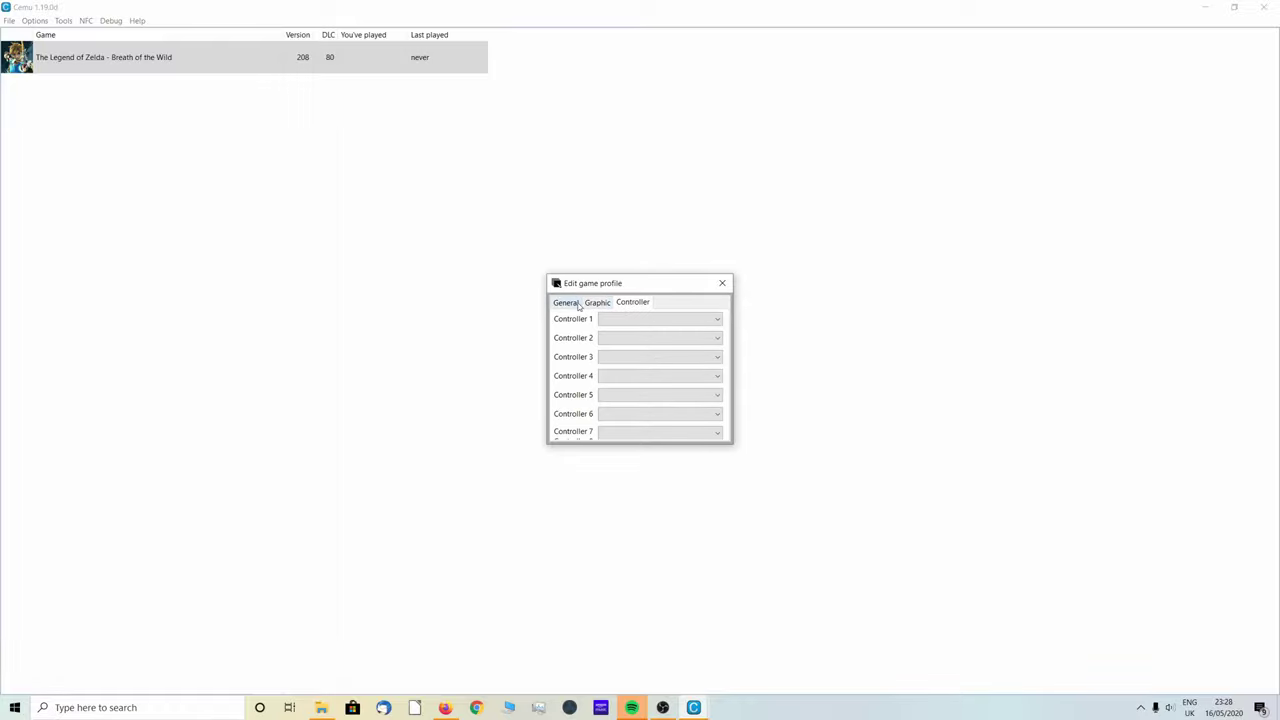
left_click(722, 284)
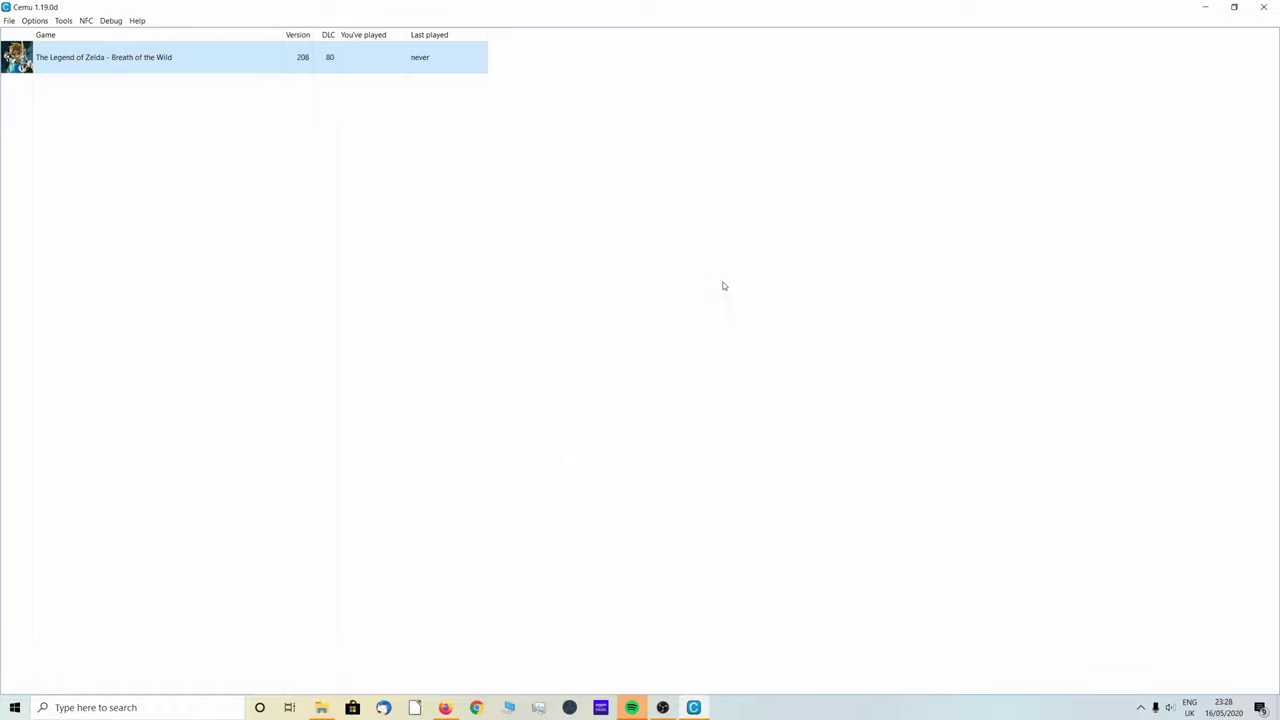
- Open the graphic packs for Breath of the Wild and check for the latest community graphic packs
right_click(103, 59)
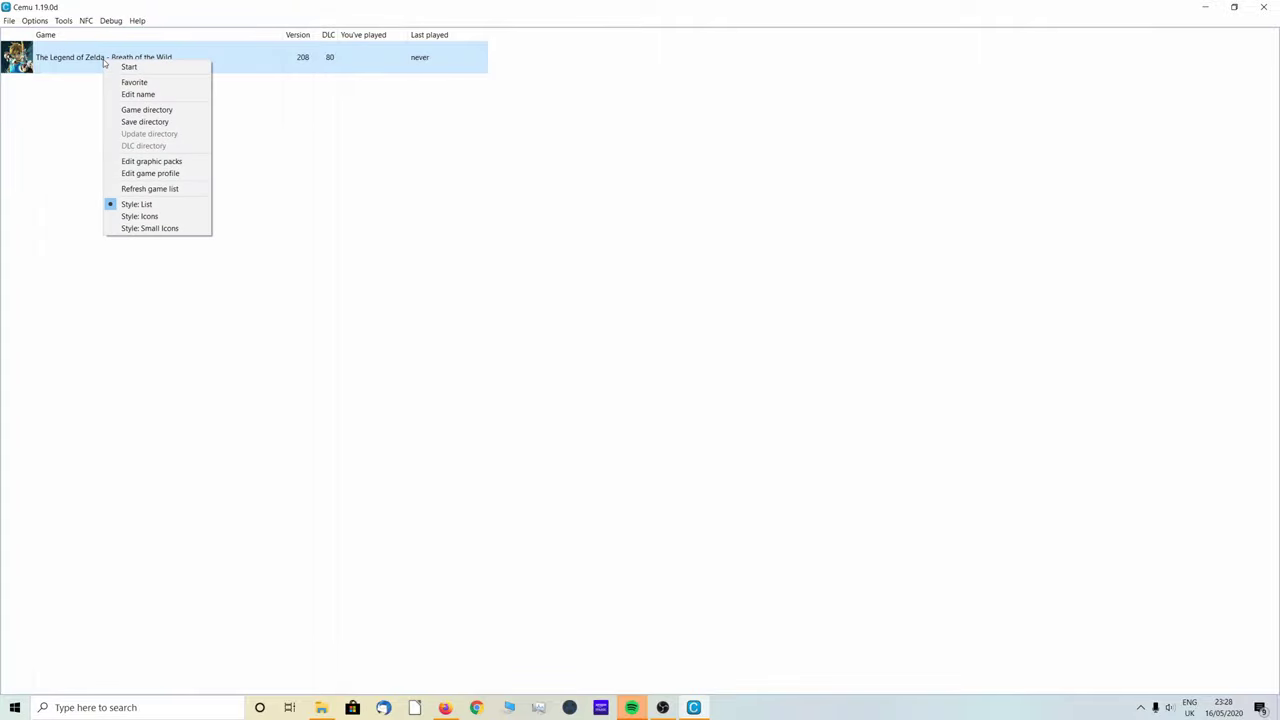
left_click(161, 166)
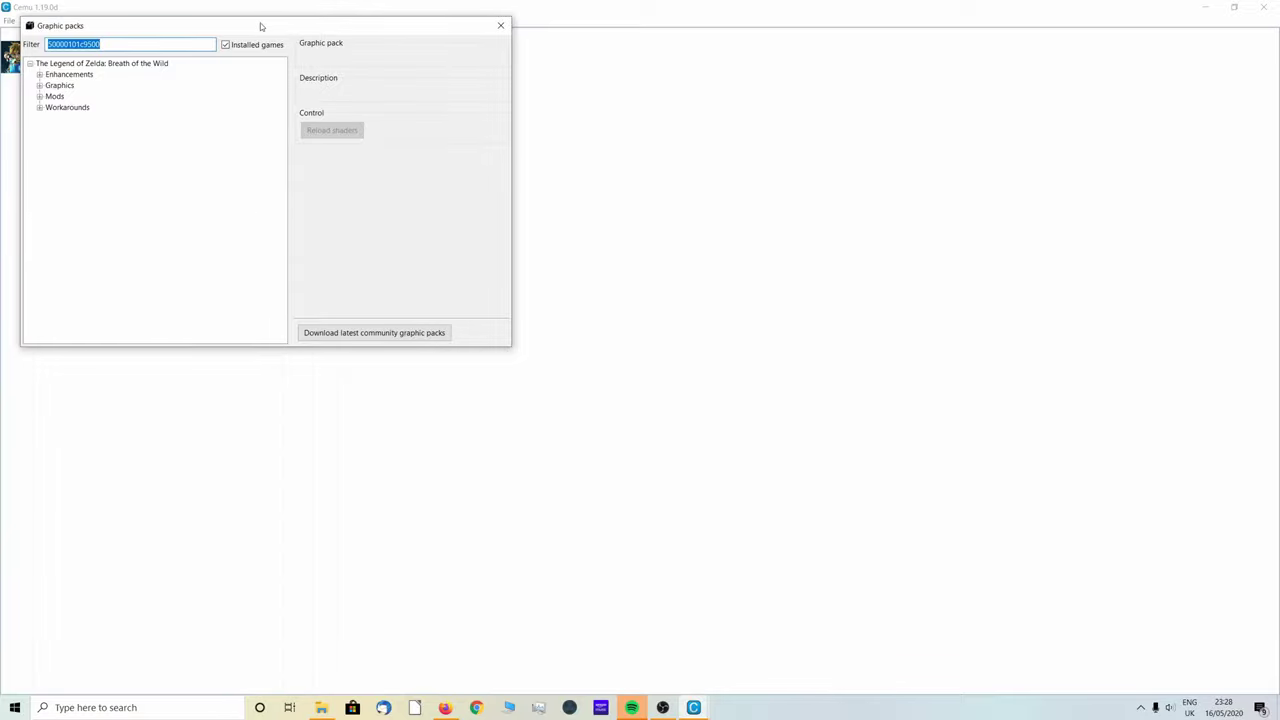
left_click_drag(260, 26, 450, 95)
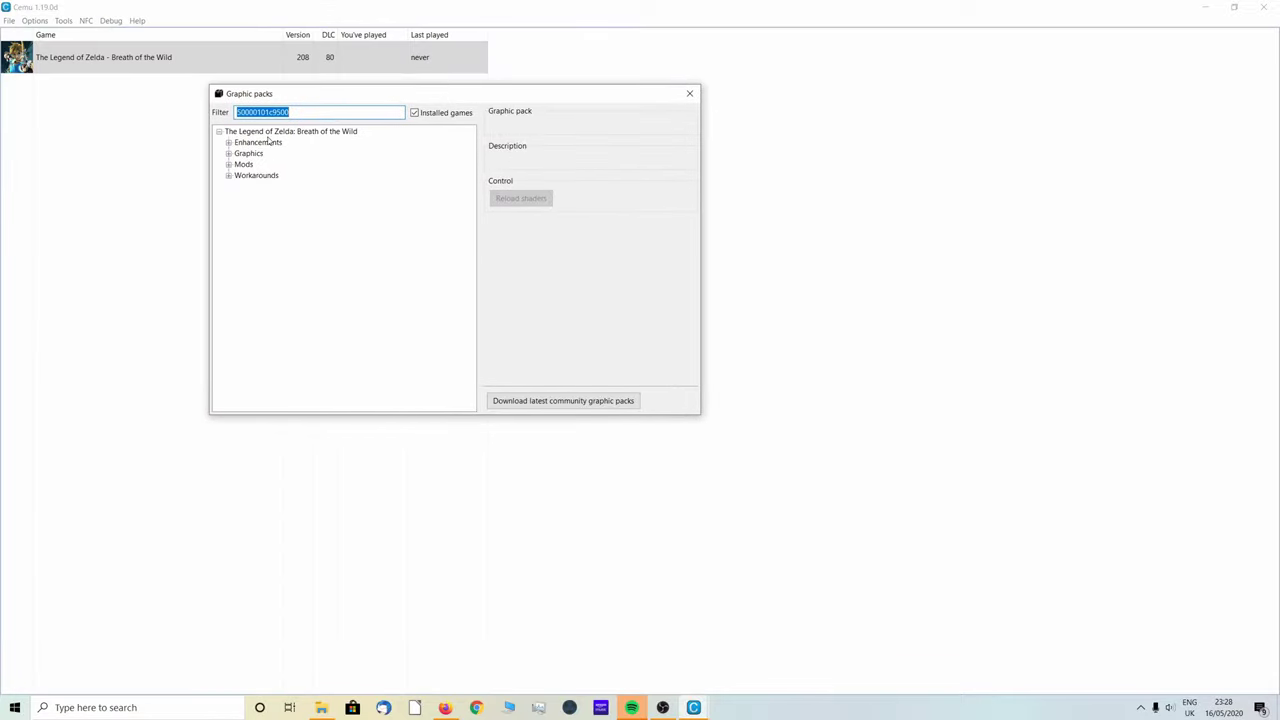
left_click(563, 402)
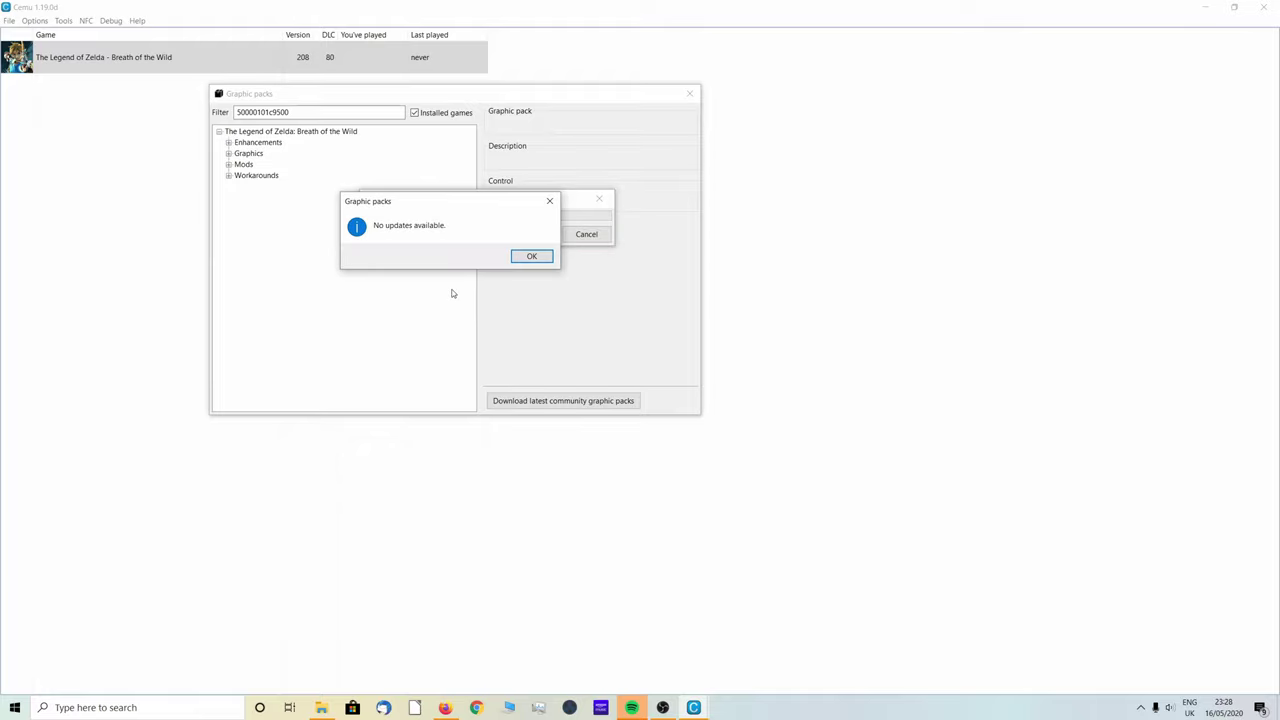
left_click(529, 257)
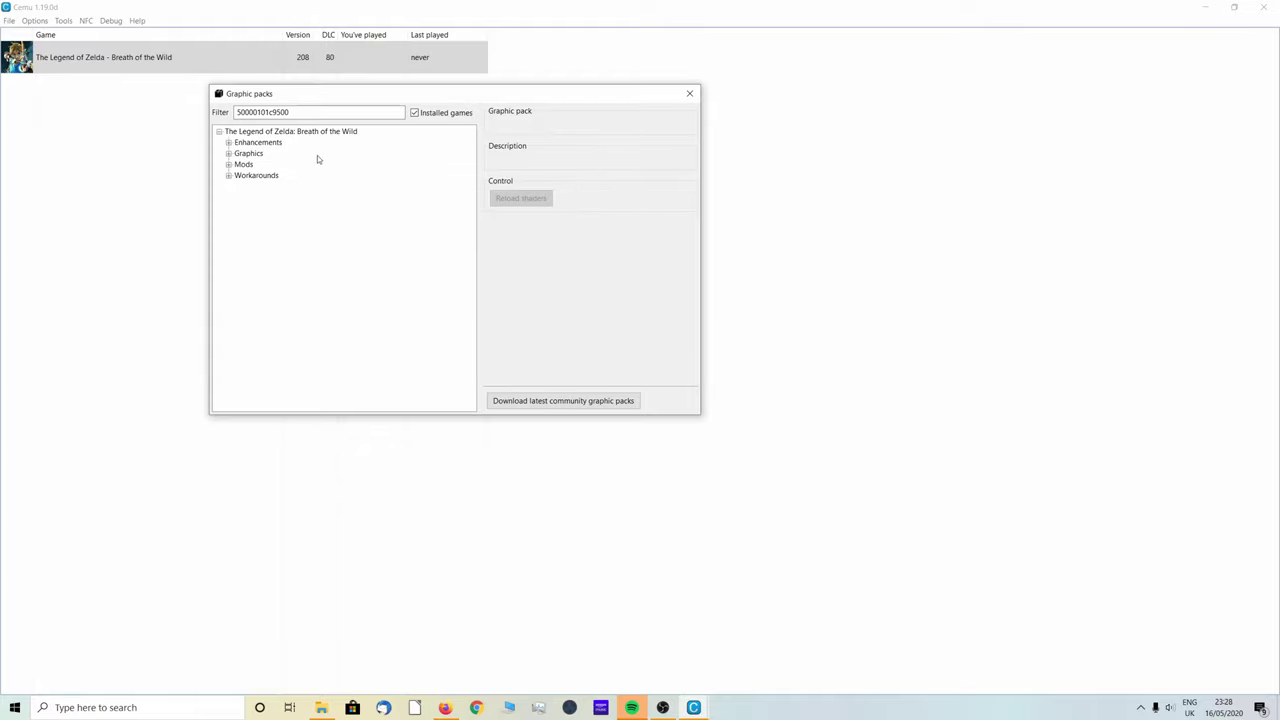
- Expand the Enhancements, Graphics, Mods and Workarounds categories of the Breath of the Wild graphic packs
double_click(252, 142)
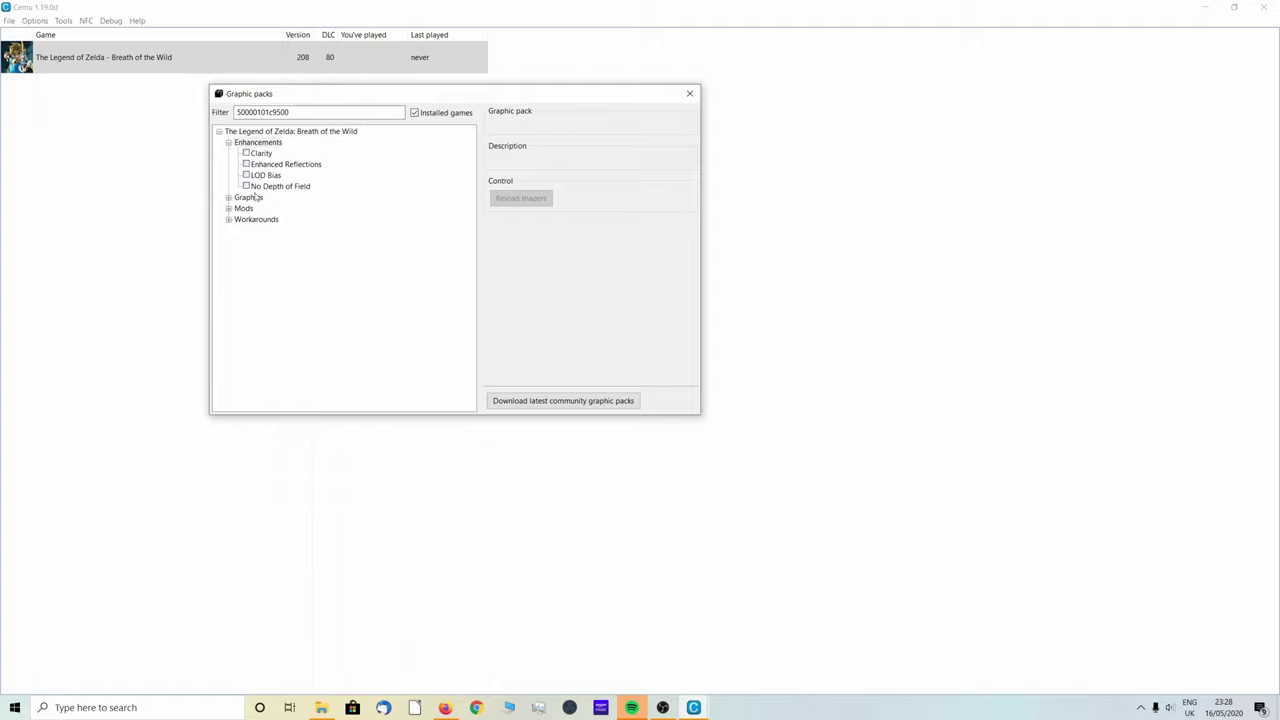
double_click(250, 197)
double_click(252, 241)
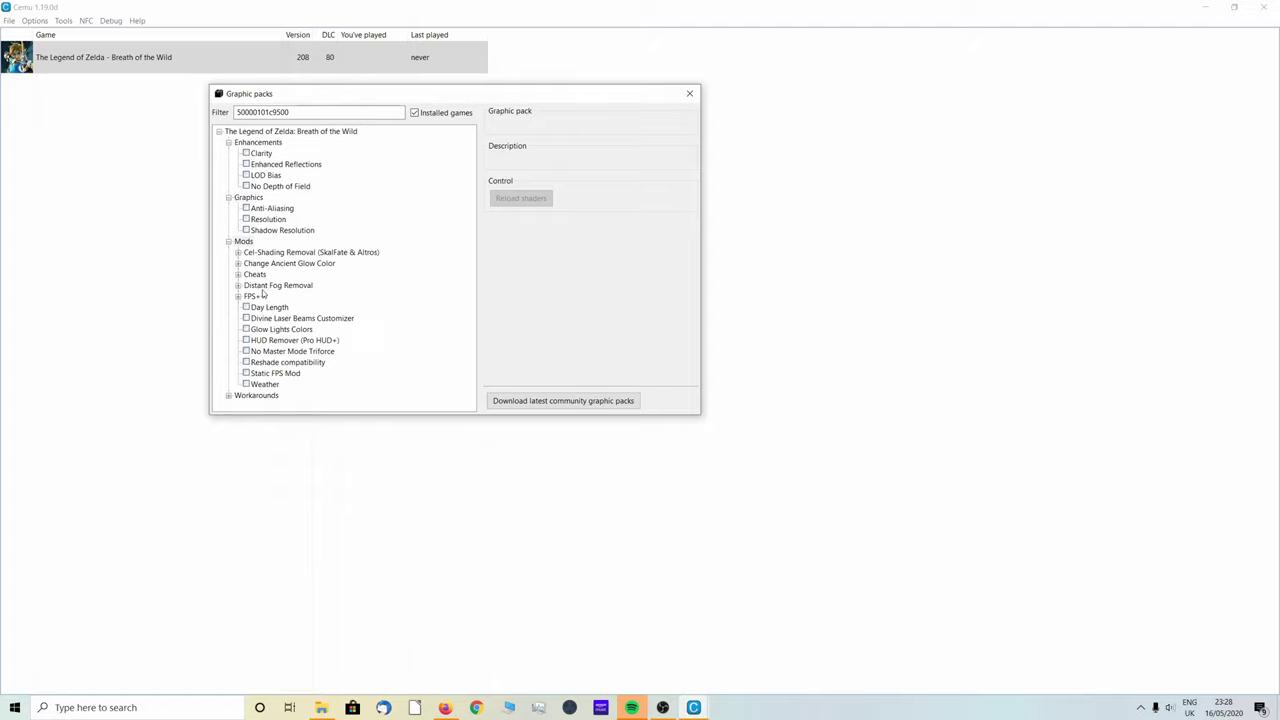
double_click(252, 396)
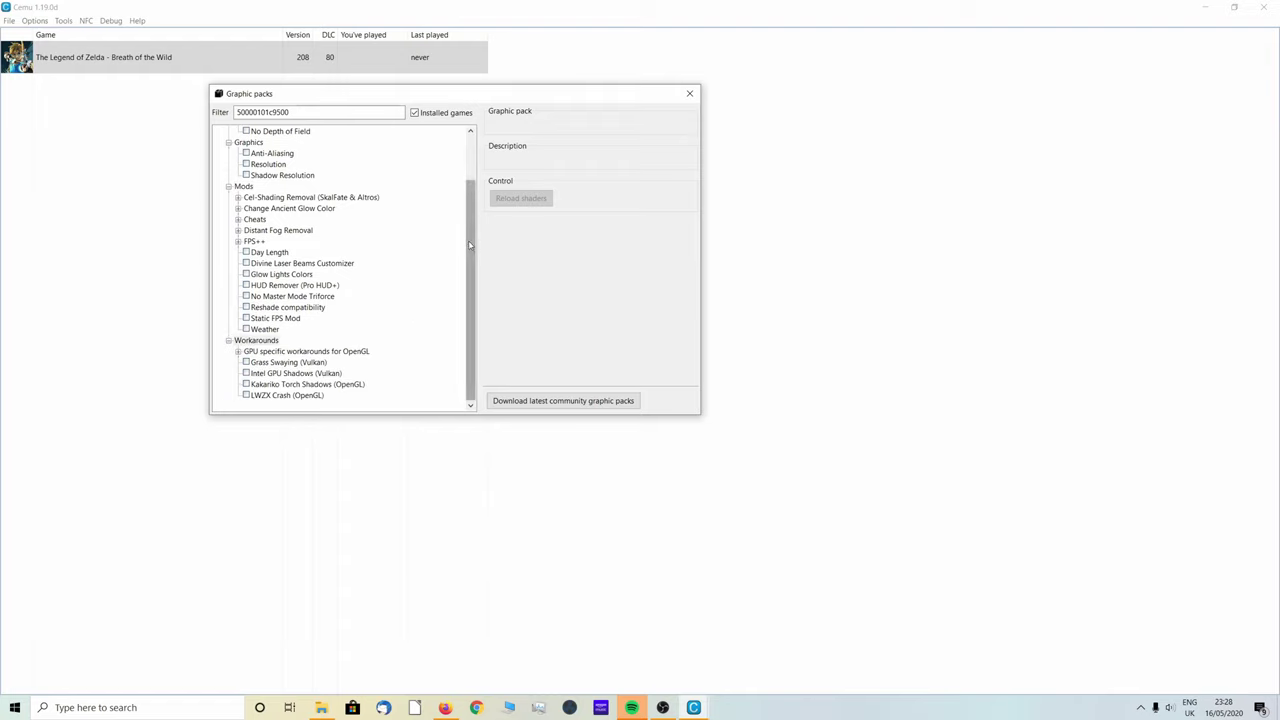
left_click_drag(468, 240, 468, 196)
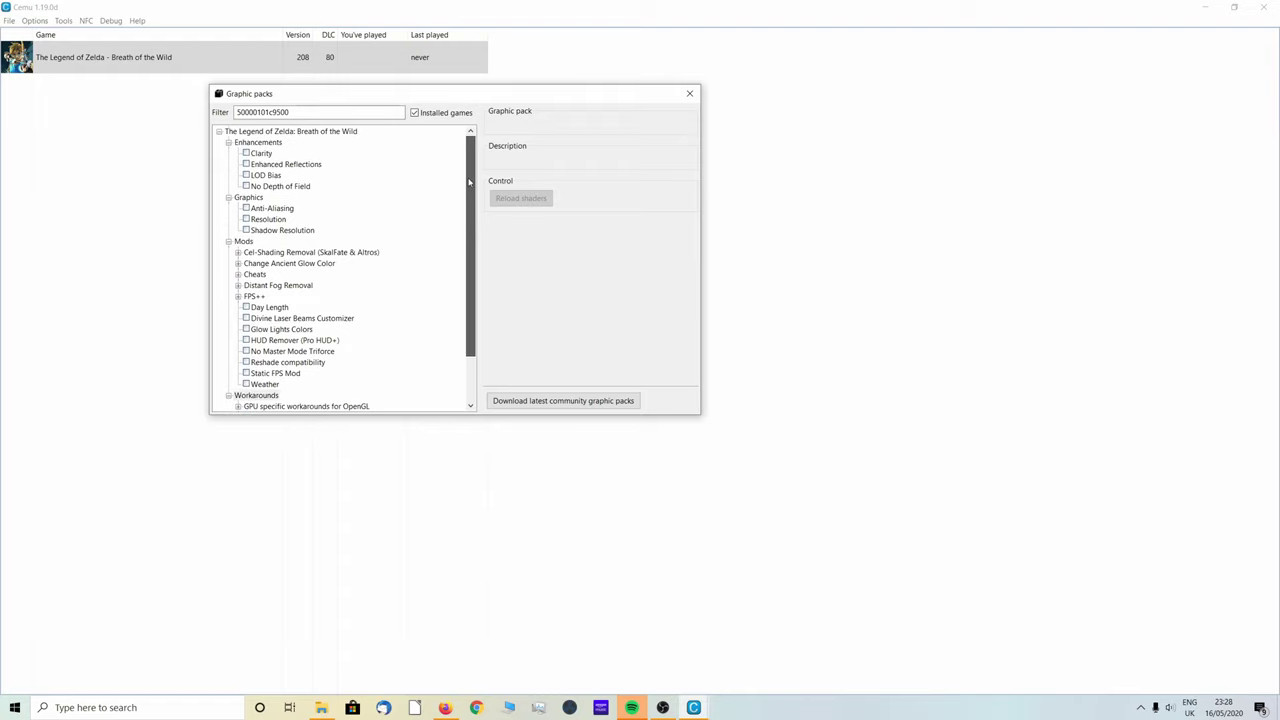
- Enable the Clarity enhancement with Serfrost's Preset (Default)
left_click(246, 153)
left_click(634, 237)
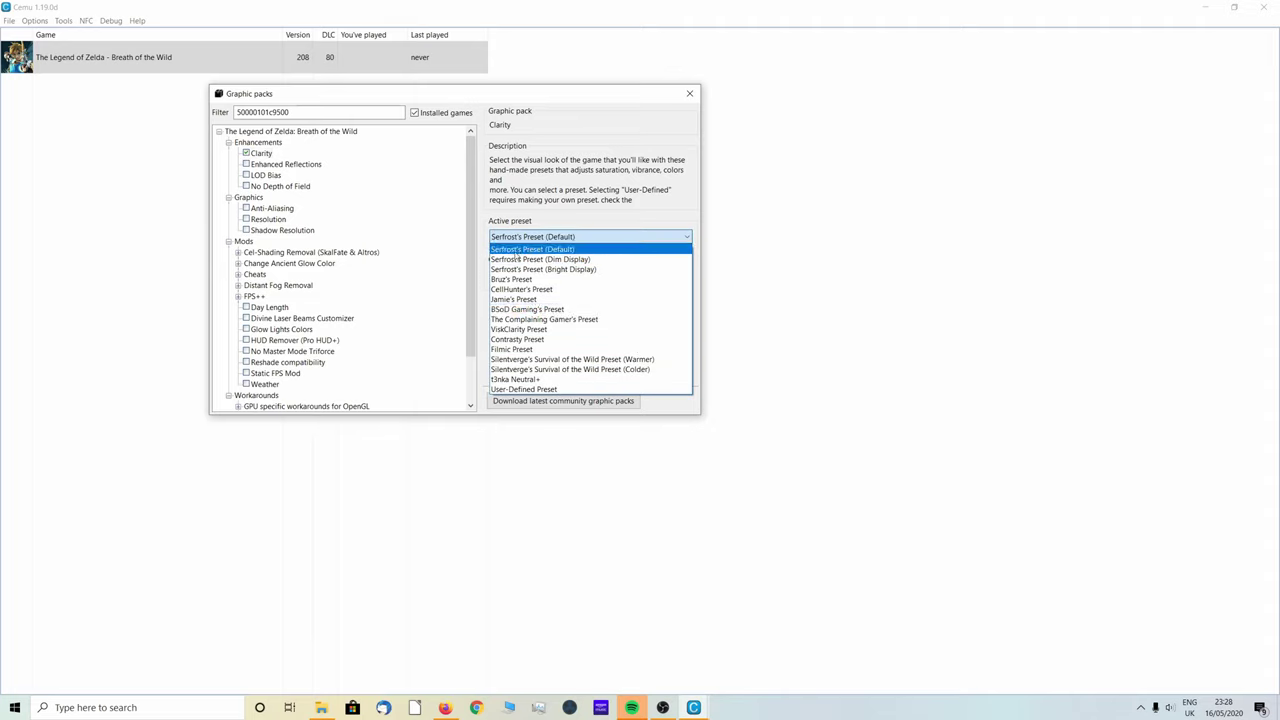
left_click(567, 250)
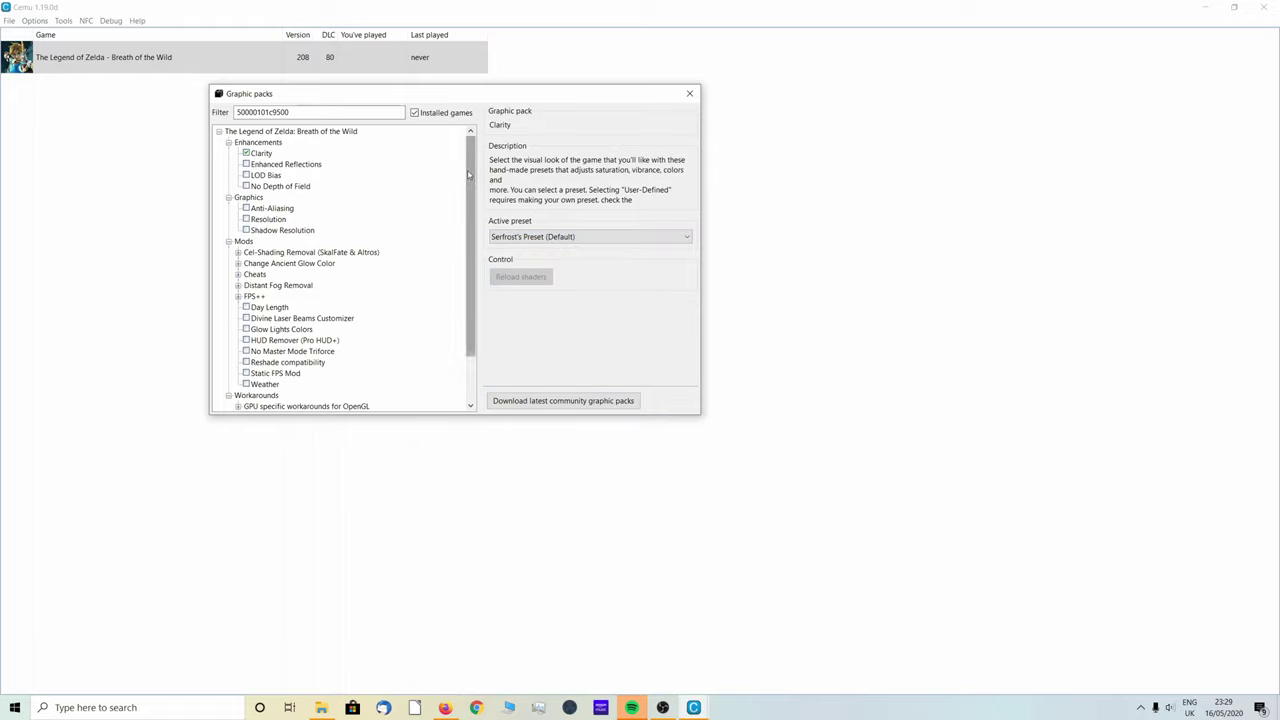
- Enable the Resolution graphic pack and set its preset to 2560x1440 (16:9)
left_click_drag(468, 175, 428, 186)
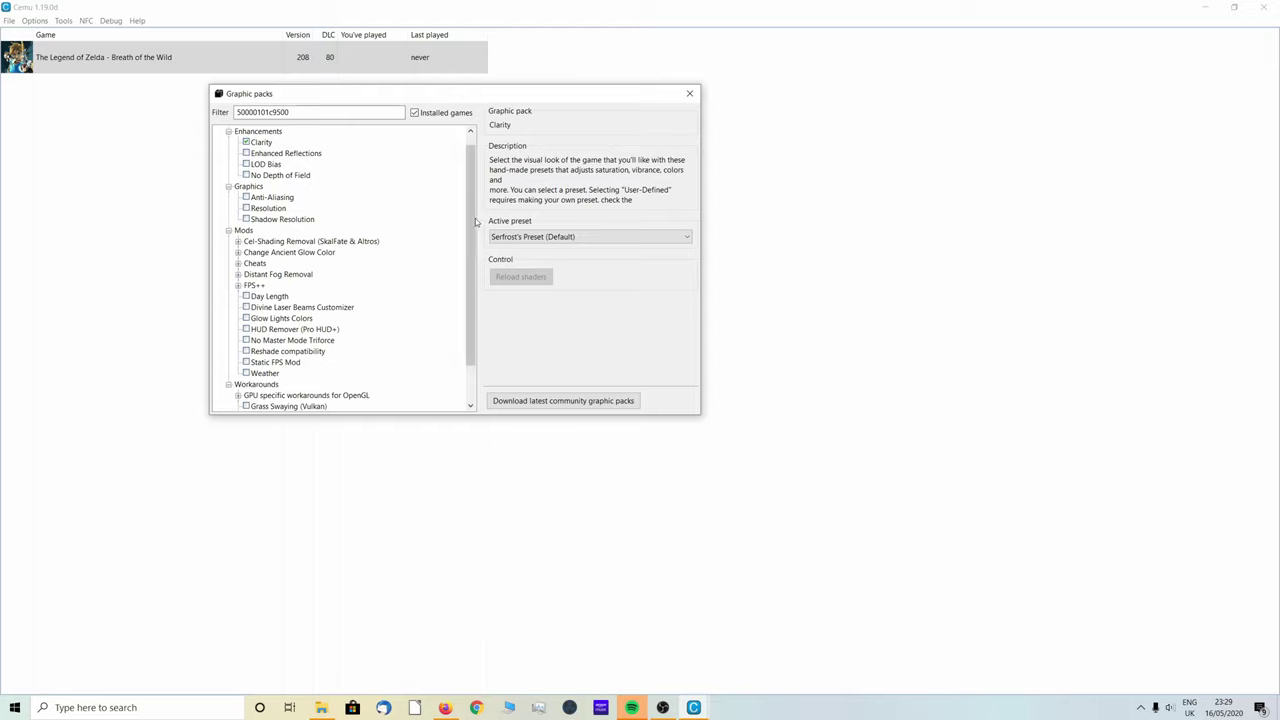
scroll(400, 226, "down", 1)
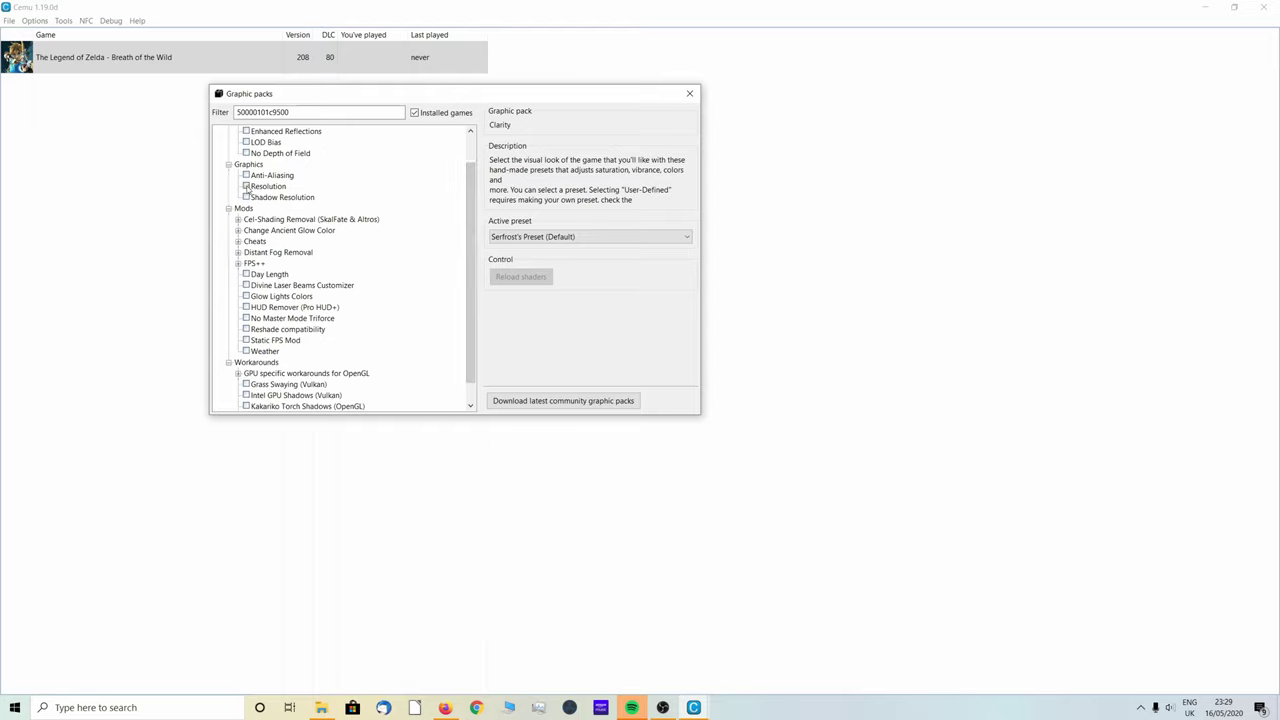
left_click(247, 186)
left_click(620, 207)
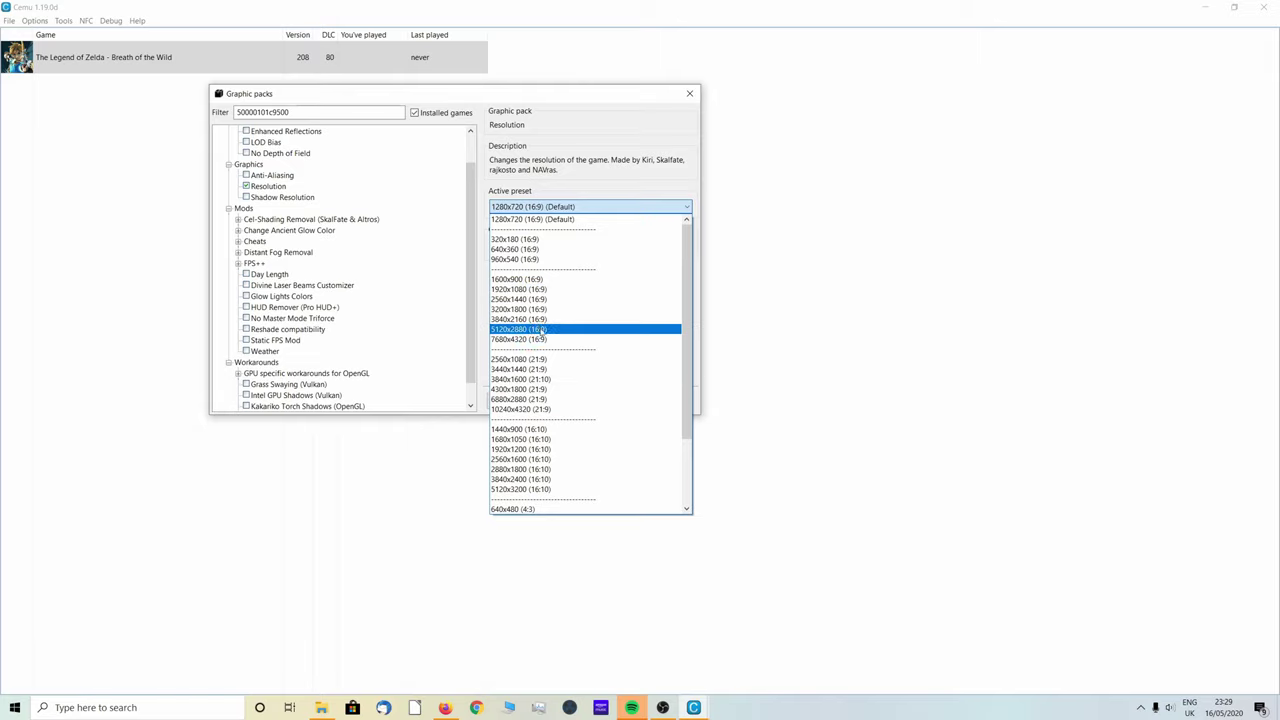
left_click(518, 299)
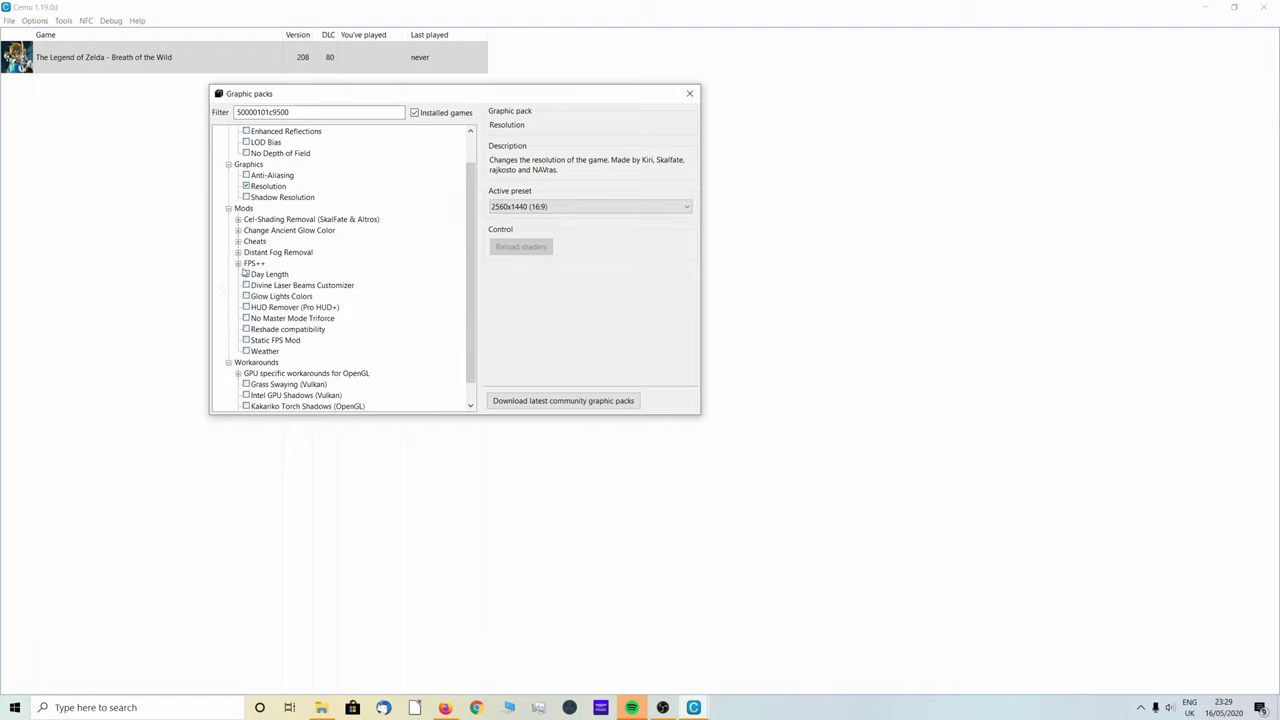
- Enable the Shadow Resolution graphic pack with the Medium (100%, Default) preset
left_click(261, 199)
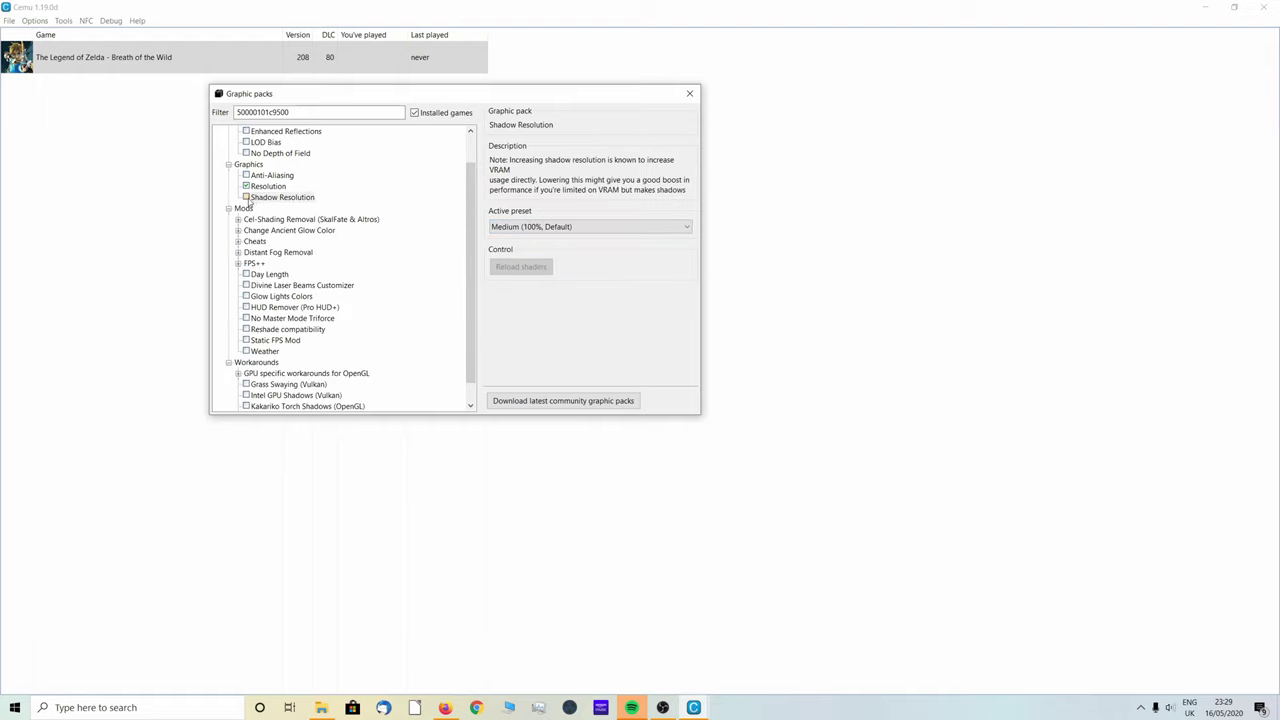
left_click(246, 197)
left_click(579, 227)
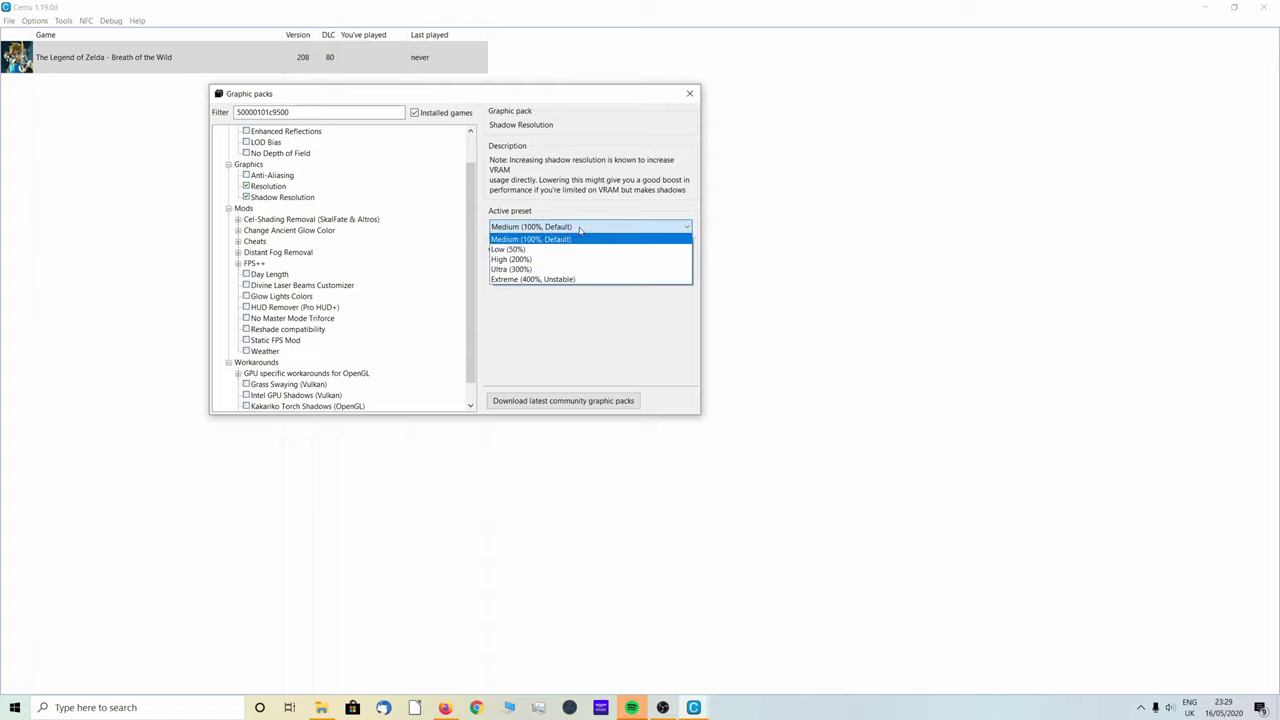
left_click(521, 241)
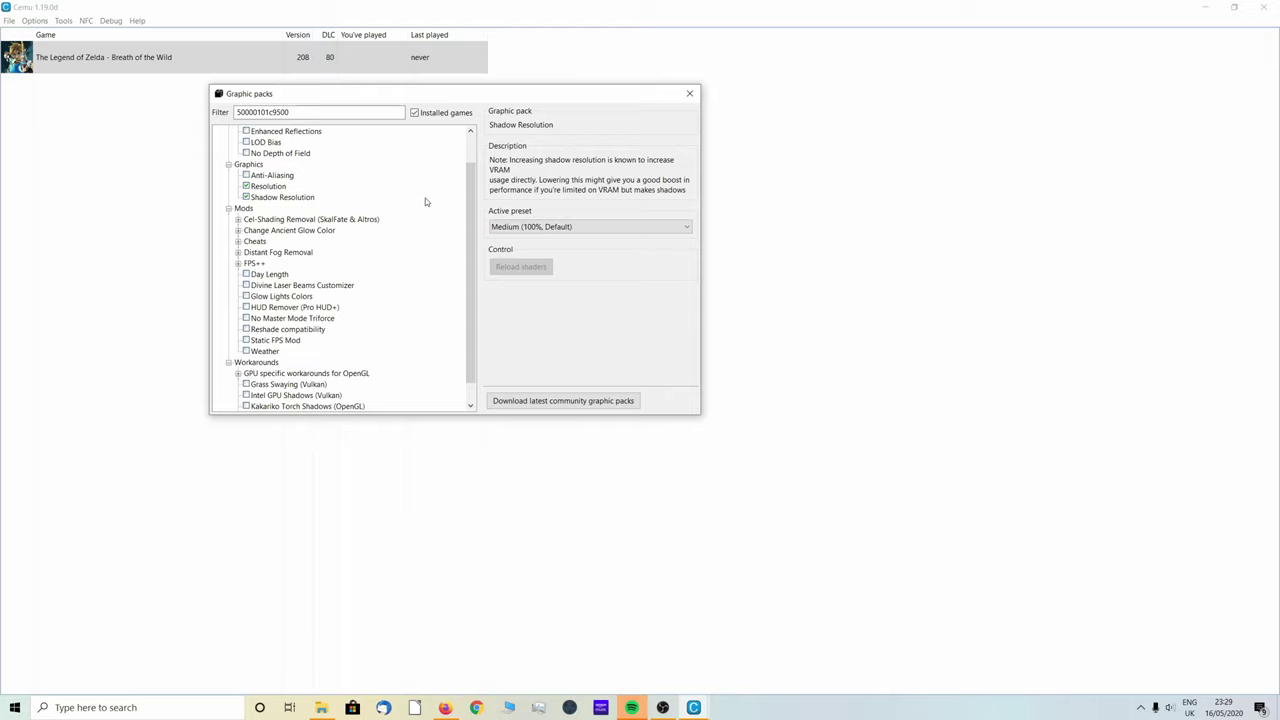
- Enable the FPS++ mods Dynamic Gamespeed, Fence Method, NPC Stutter Fix and Set FPS Limit, using the 60FPS preset for the limit
left_click_drag(469, 192, 470, 212)
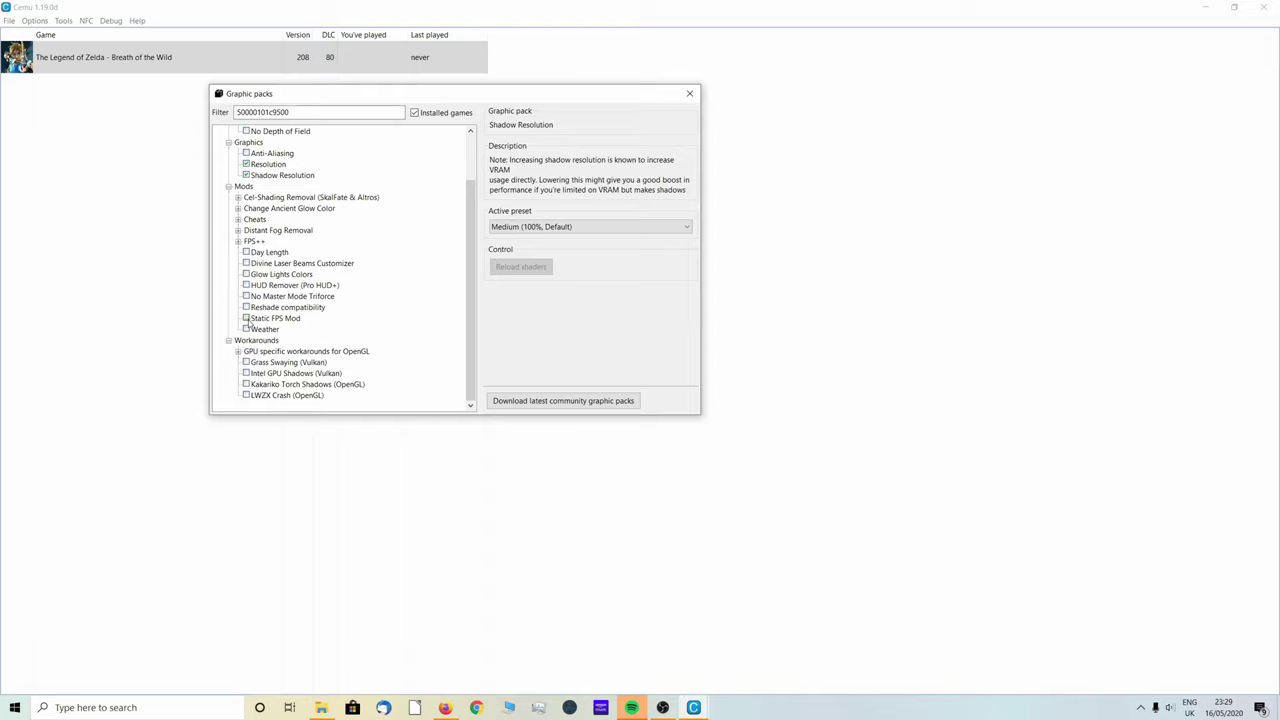
double_click(250, 242)
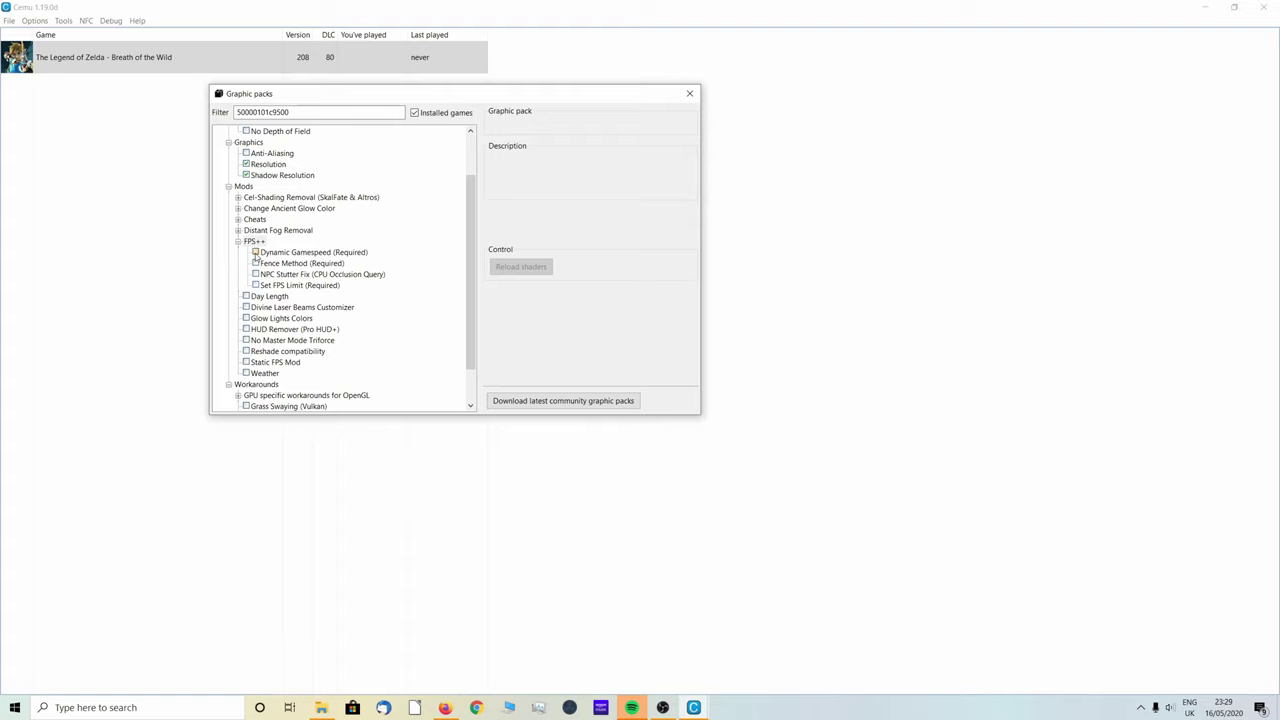
left_click(255, 252)
left_click(255, 263)
left_click(255, 274)
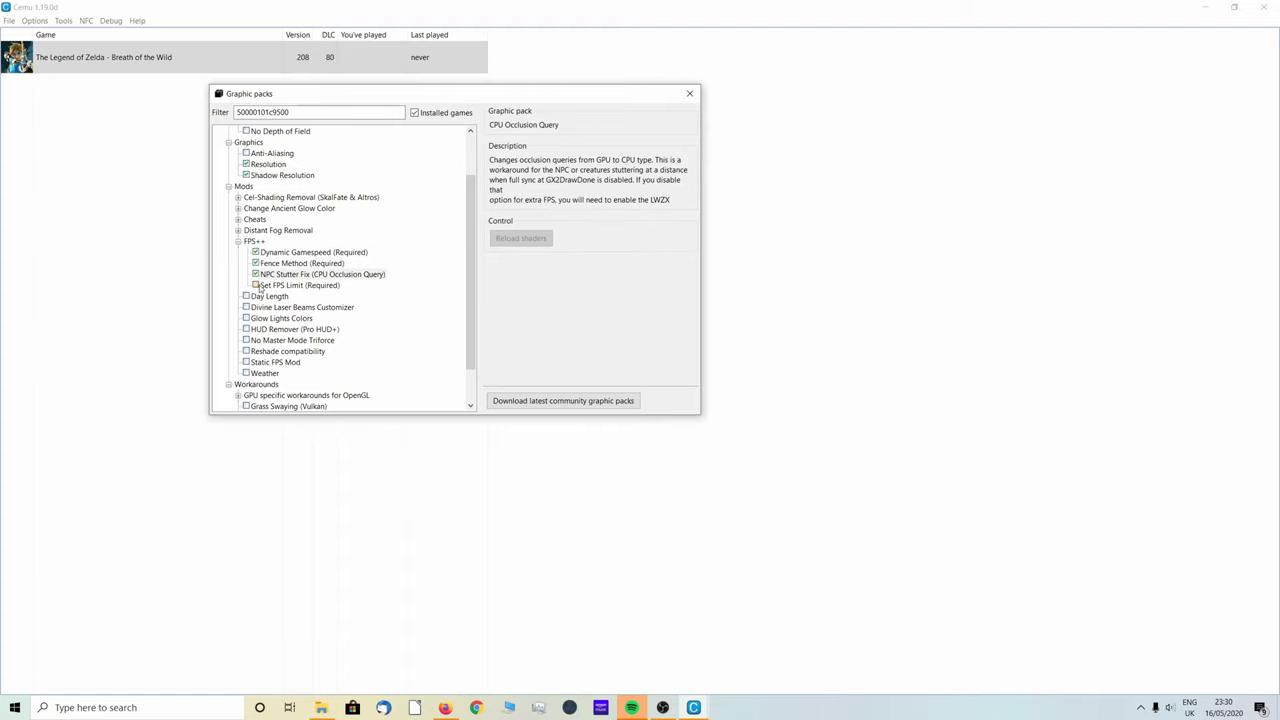
left_click(255, 285)
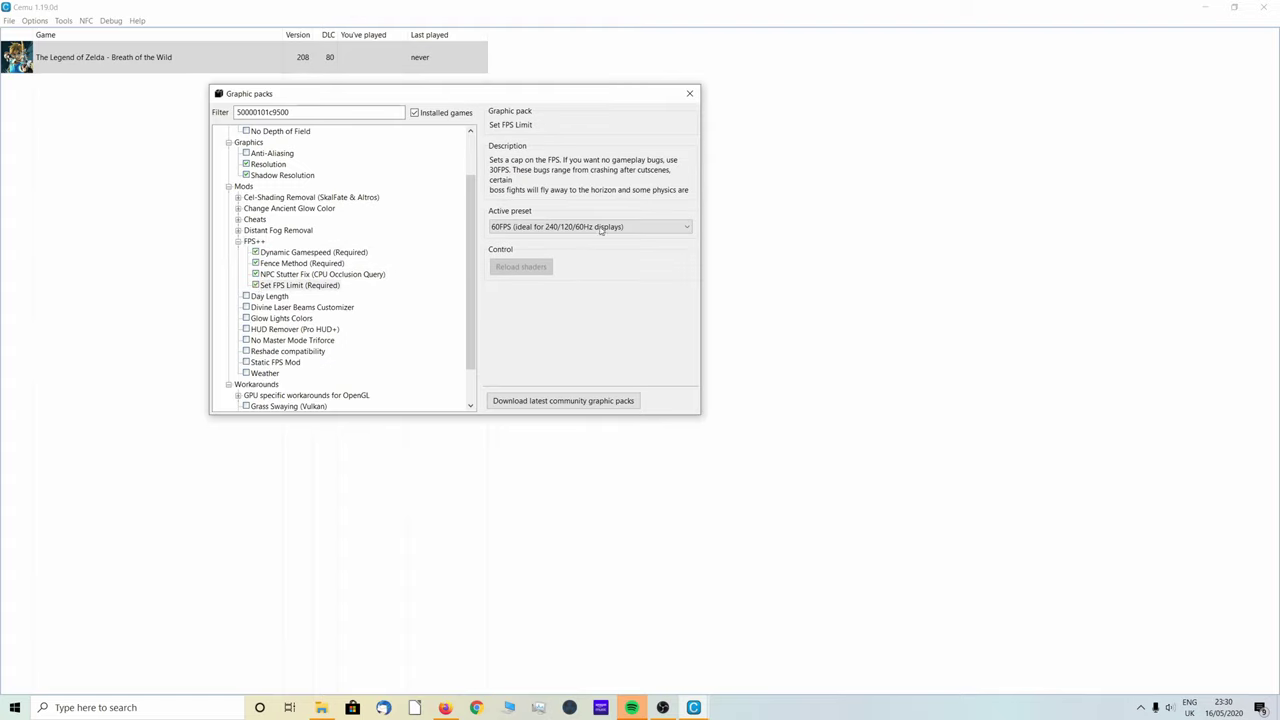
left_click(520, 227)
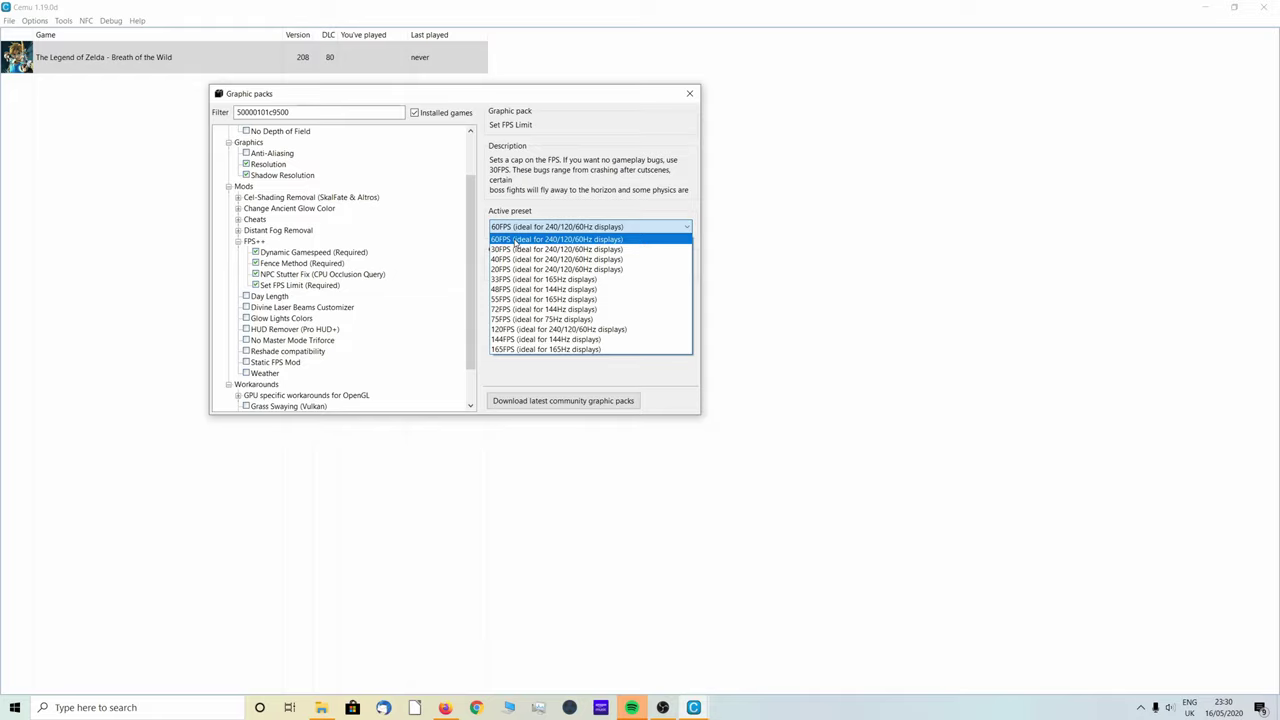
left_click(516, 244)
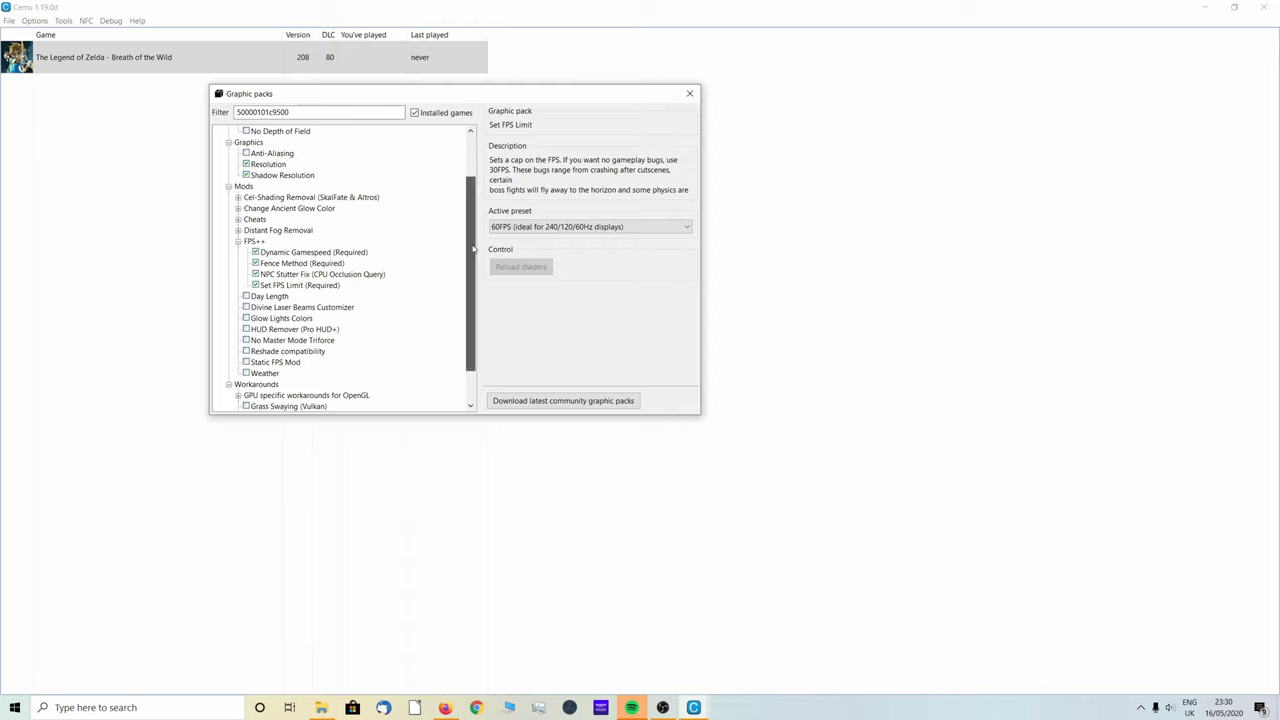
- Read the description of the Static FPS Mod without enabling it
left_click_drag(475, 247, 474, 278)
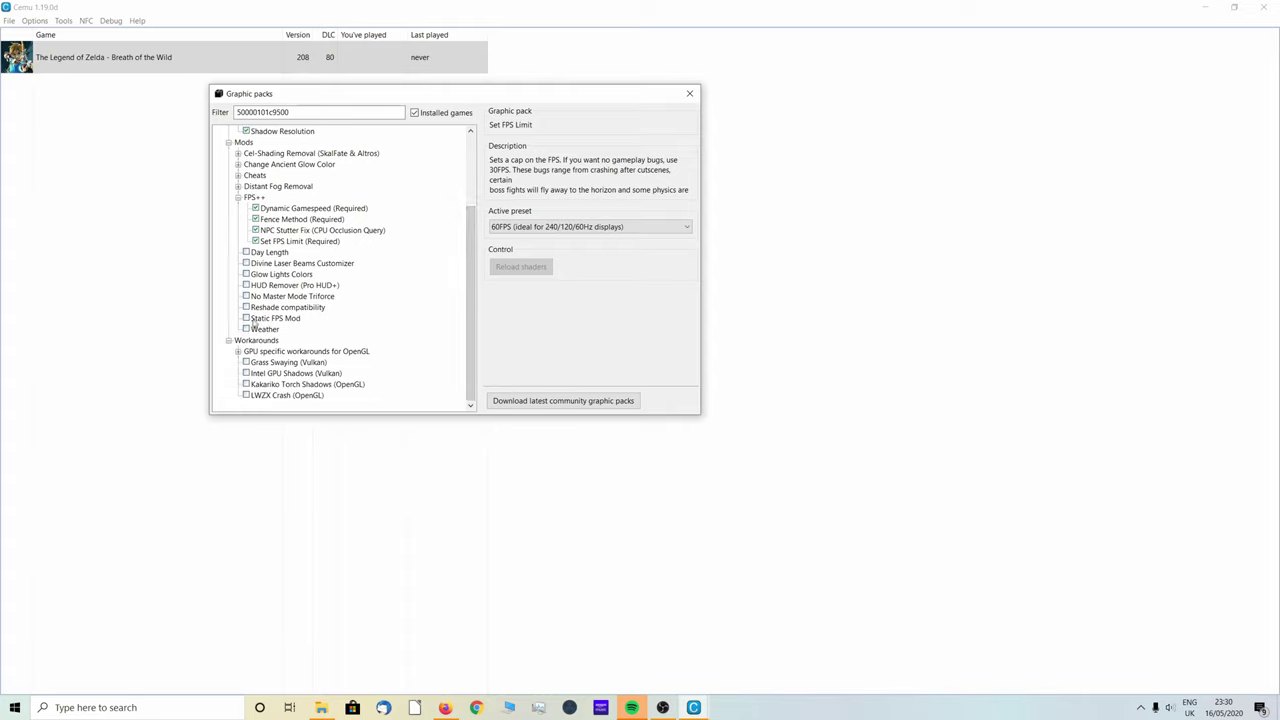
left_click(256, 320)
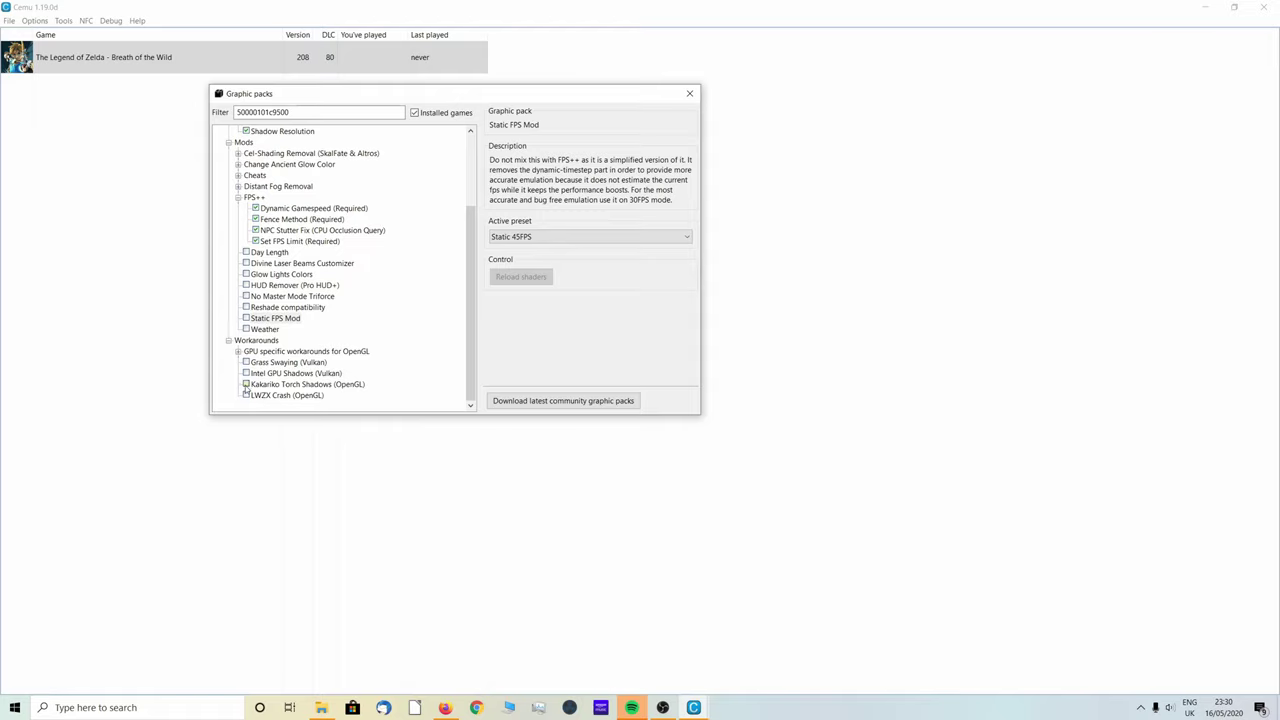
- Disable the OpenGL workarounds LWZX Crash and Kakariko Torch Shadows, enable the Vulkan workarounds Grass Swaying and Intel GPU Shadows, and close the graphic packs
left_click(246, 395)
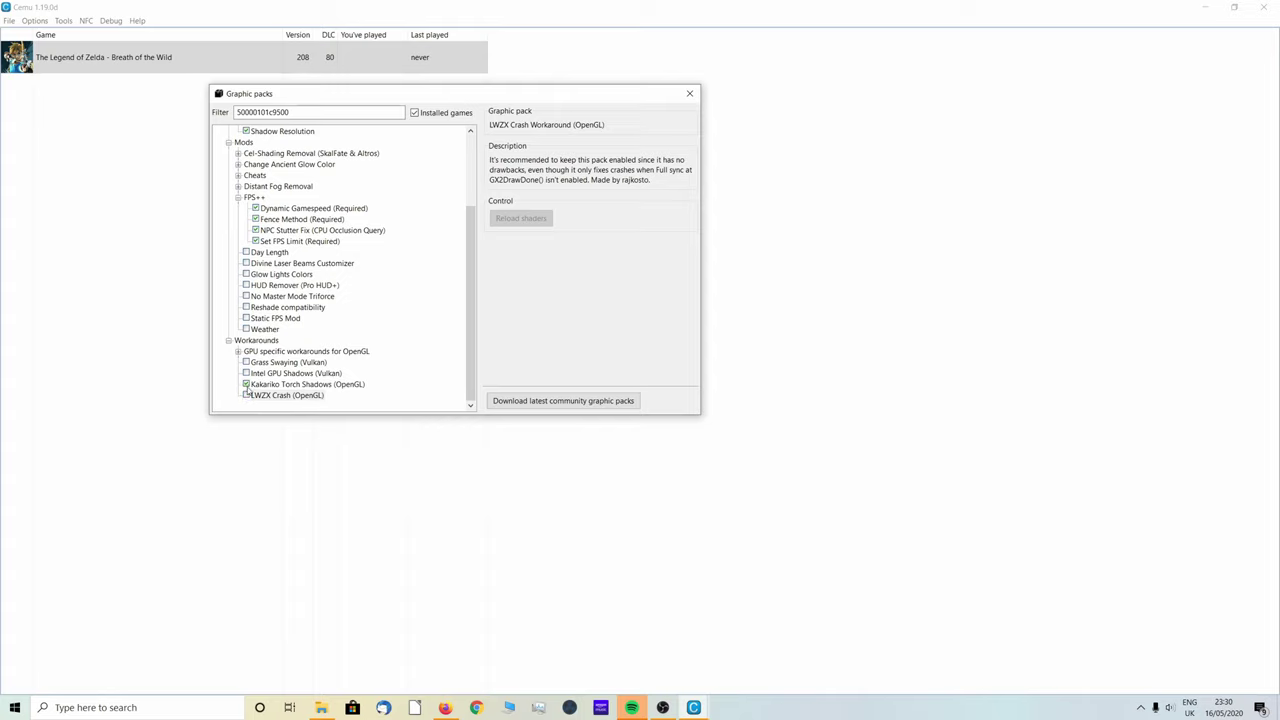
left_click(246, 385)
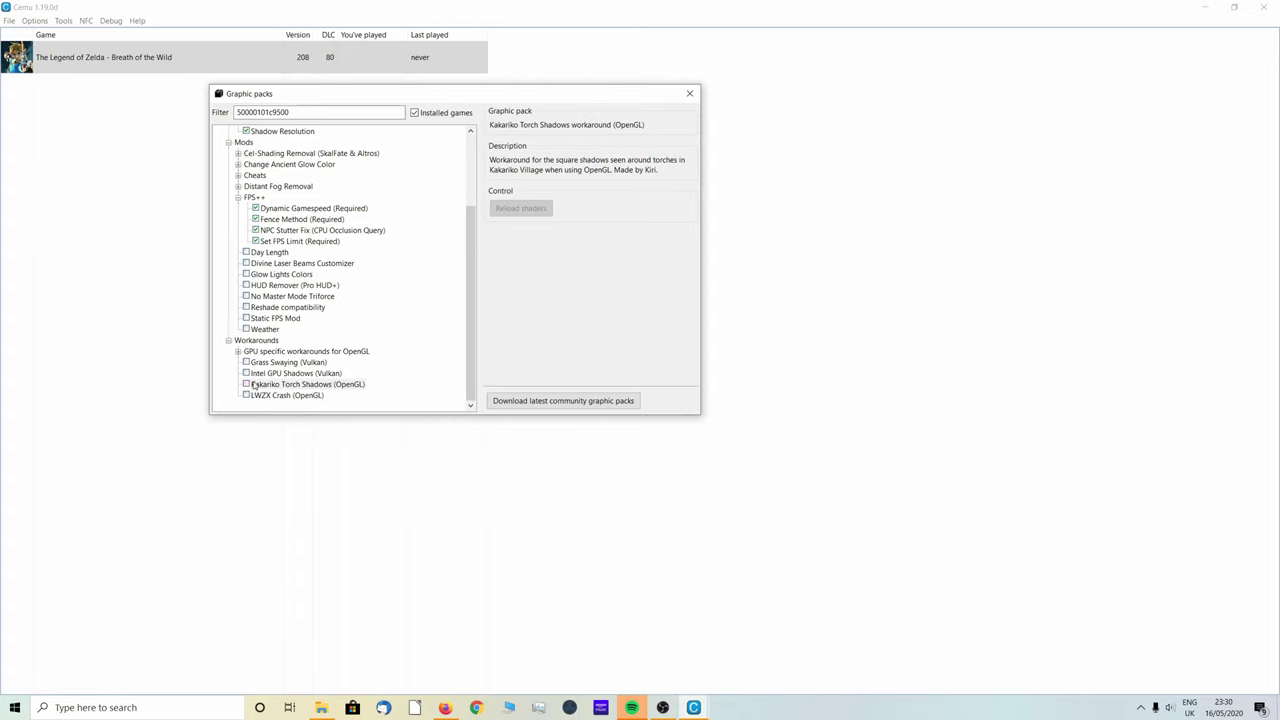
left_click(246, 362)
left_click(246, 373)
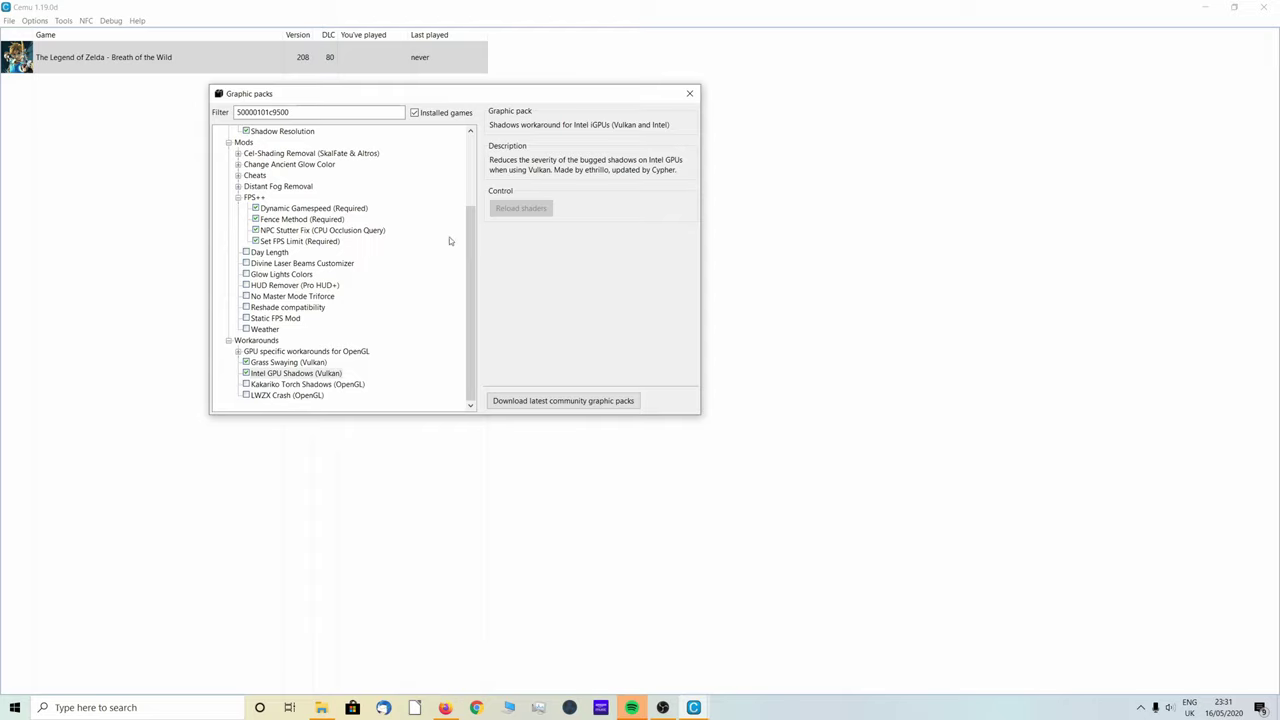
left_click_drag(475, 236, 474, 160)
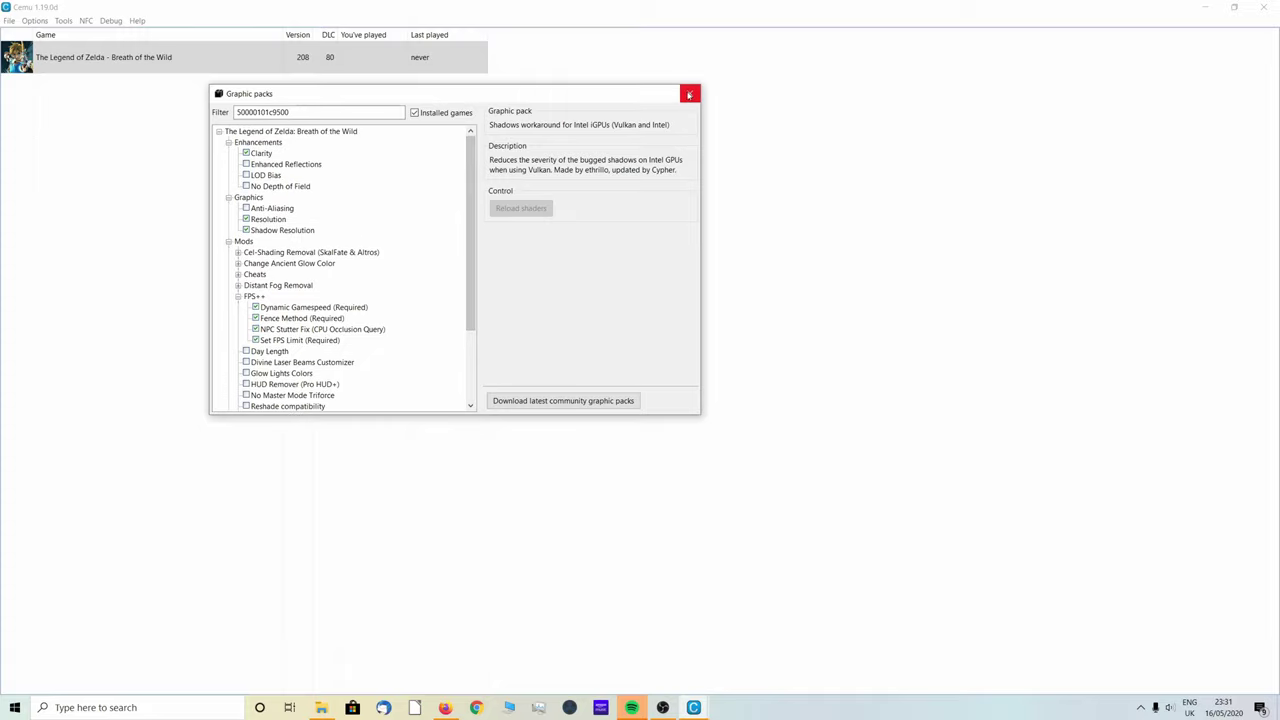
left_click(690, 94)
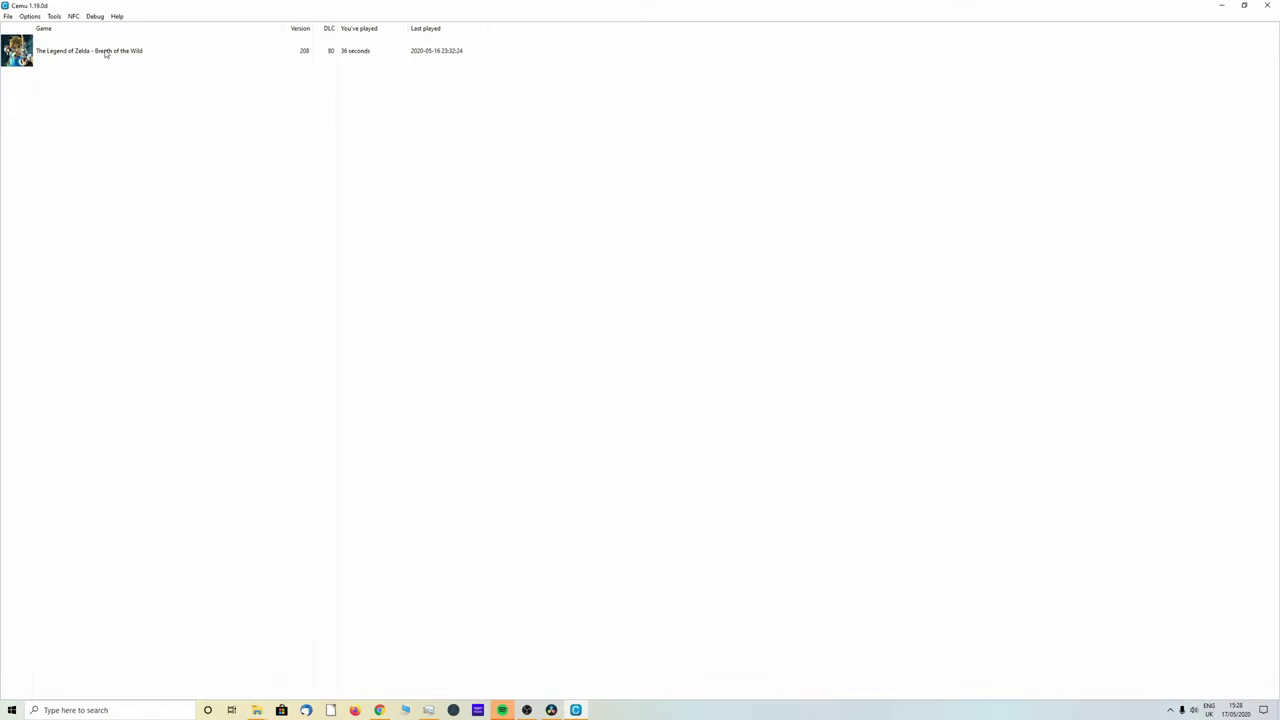
- Launch The Legend of Zelda - Breath of the Wild from the game list
left_click(105, 54)
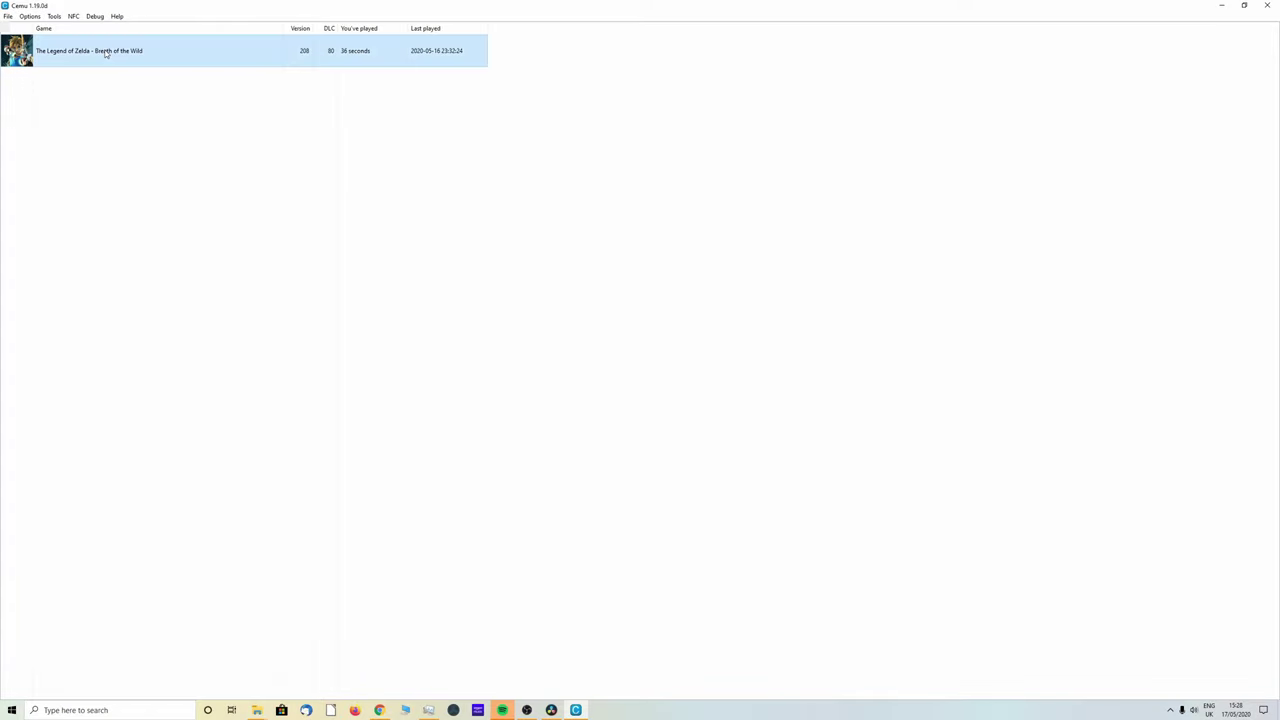
double_click(105, 54)
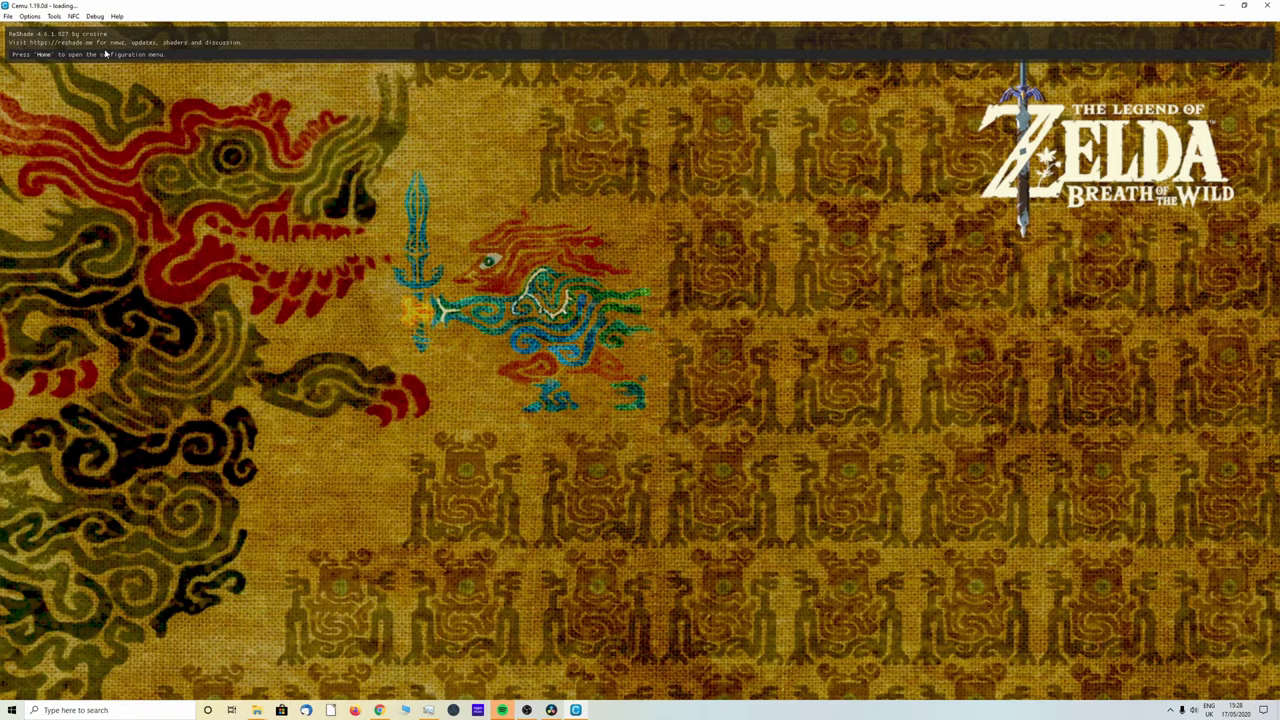